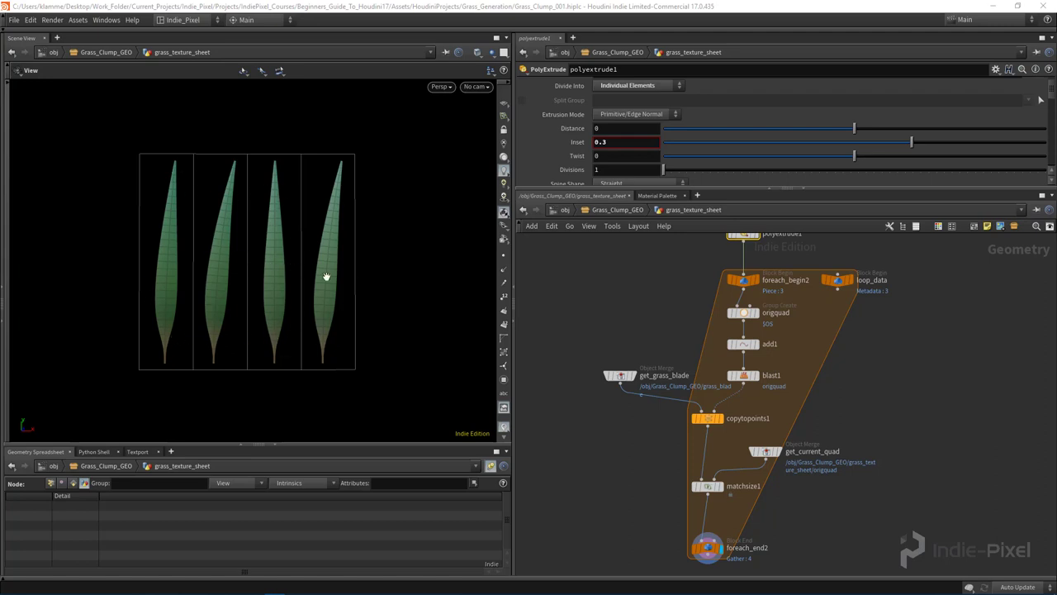
Switch to the browser, examine the lesterbanks.com article on creating a Houdini texture generator with its address, and return to Houdini
{"action": "left_click_drag", "start_coordinate": [214, 240], "coordinate": [248, 304]}
{"action": "left_click", "coordinate": [172, 592]}
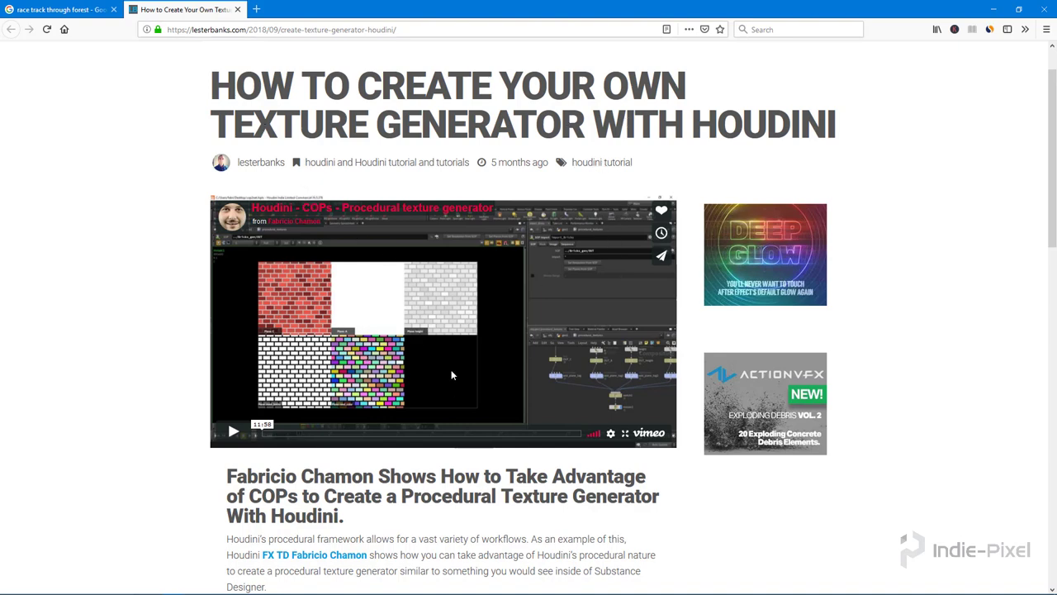
{"action": "left_click", "coordinate": [419, 30]}
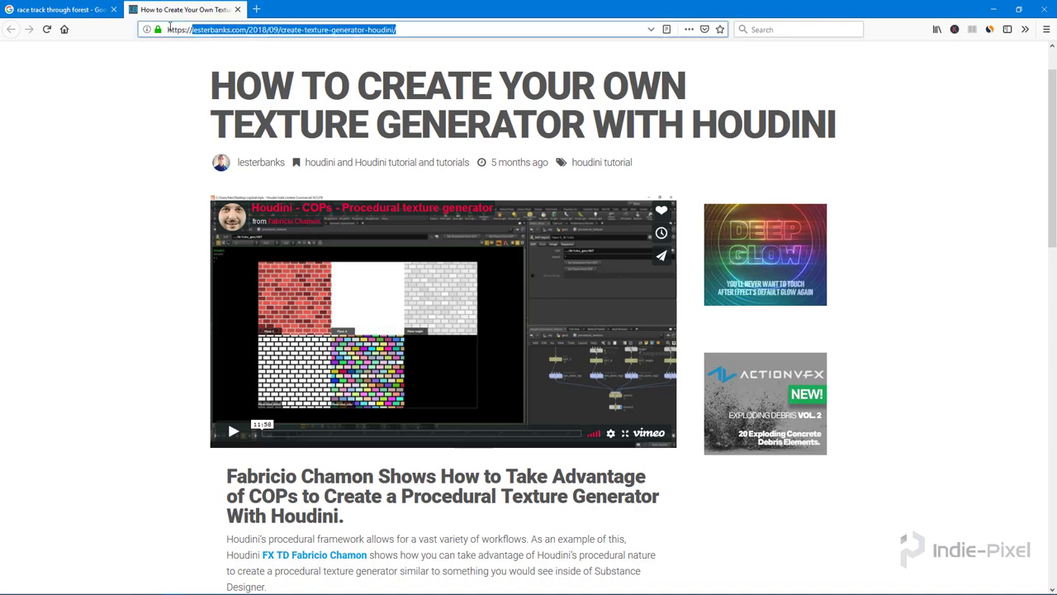
{"action": "left_click", "coordinate": [122, 331]}
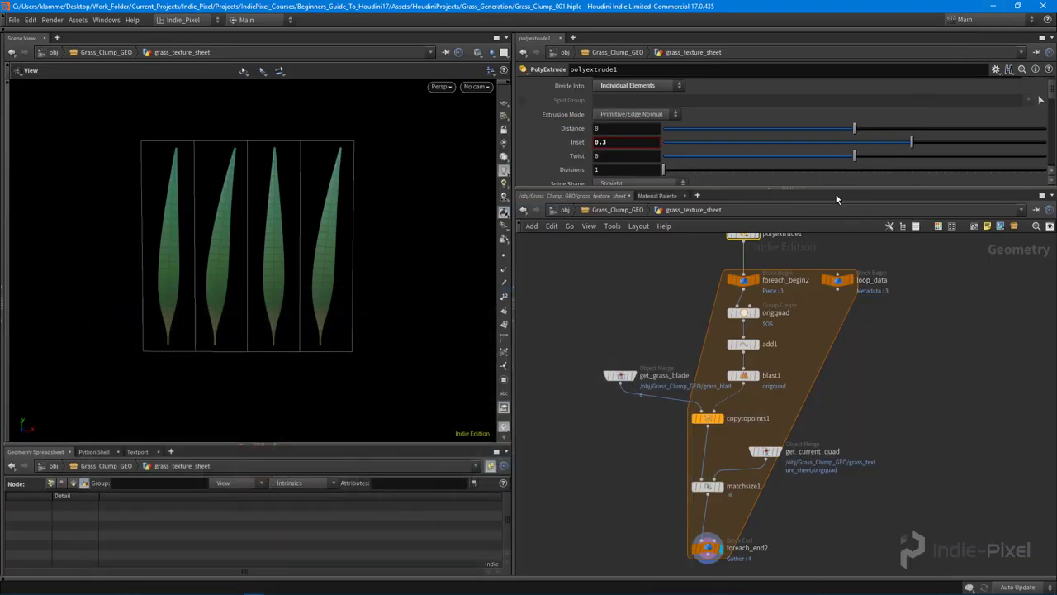
Add a Volume node in empty space beside the for-each loop of the grass_texture_sheet network
{"action": "left_click_drag", "start_coordinate": [828, 189], "coordinate": [828, 157]}
{"action": "scroll", "coordinate": [917, 325], "scroll_direction": "down", "scroll_amount": 3}
{"action": "middle_click_drag", "start_coordinate": [918, 324], "coordinate": [714, 324]}
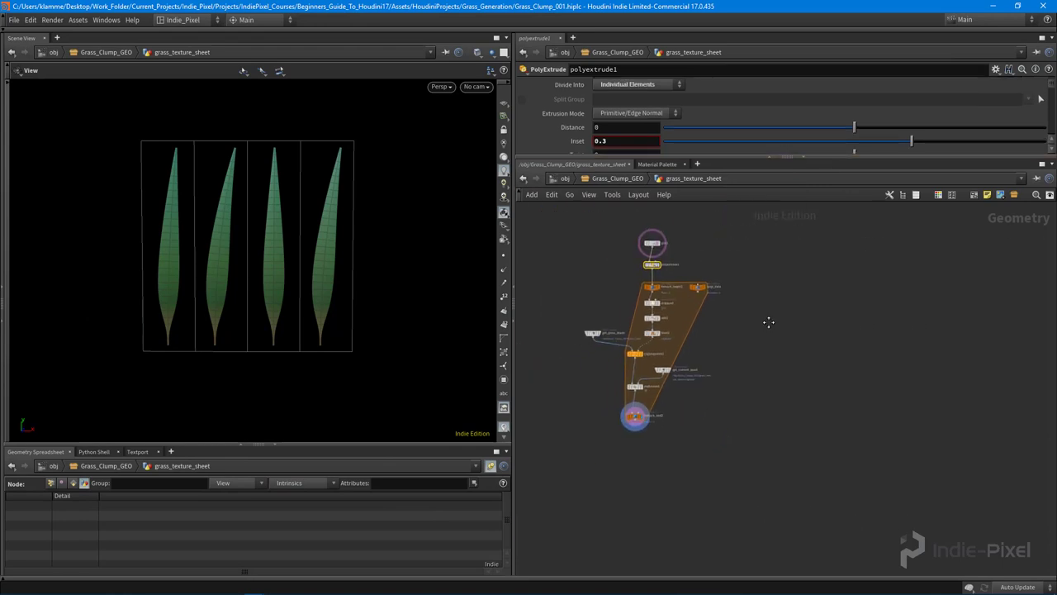
{"action": "scroll", "coordinate": [677, 271], "scroll_direction": "up", "scroll_amount": 3}
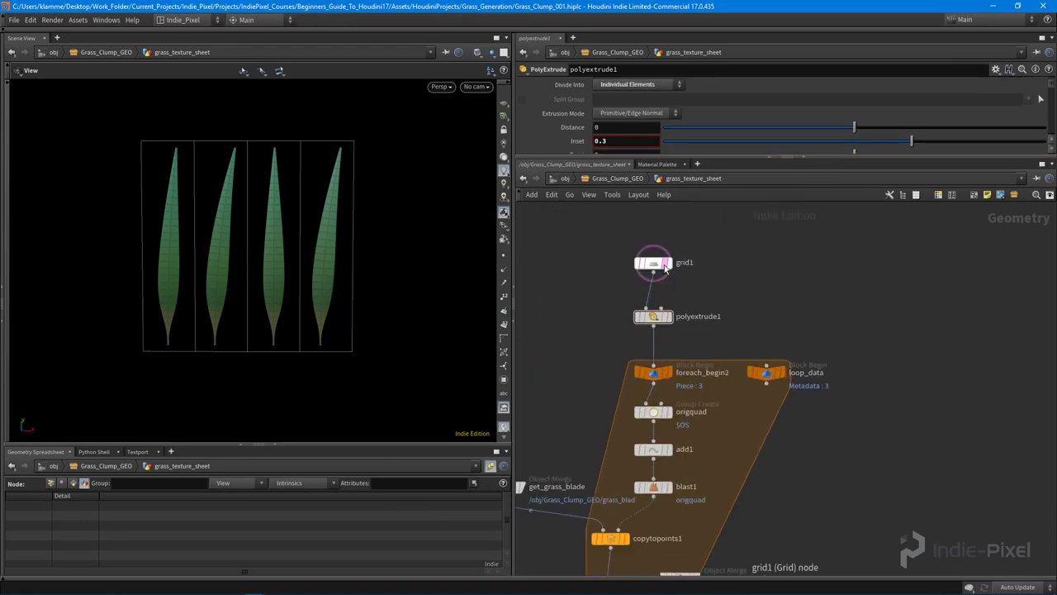
{"action": "middle_click_drag", "start_coordinate": [832, 331], "coordinate": [781, 300]}
{"action": "scroll", "coordinate": [781, 300], "scroll_direction": "down", "scroll_amount": 3}
{"action": "middle_click_drag", "start_coordinate": [866, 378], "coordinate": [795, 357]}
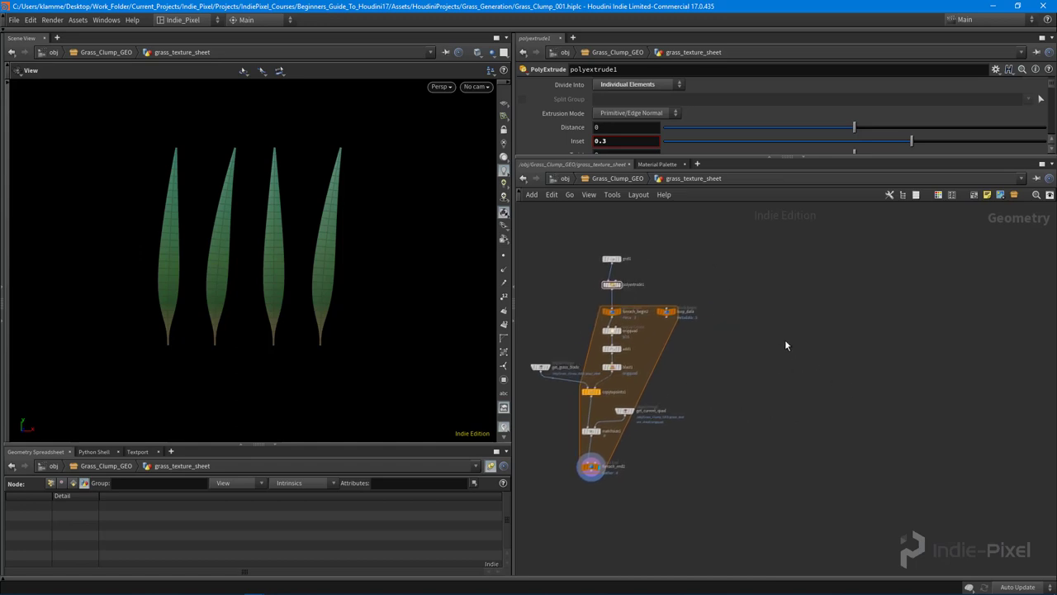
{"action": "key", "text": "Tab"}
{"action": "type", "text": "vol"}
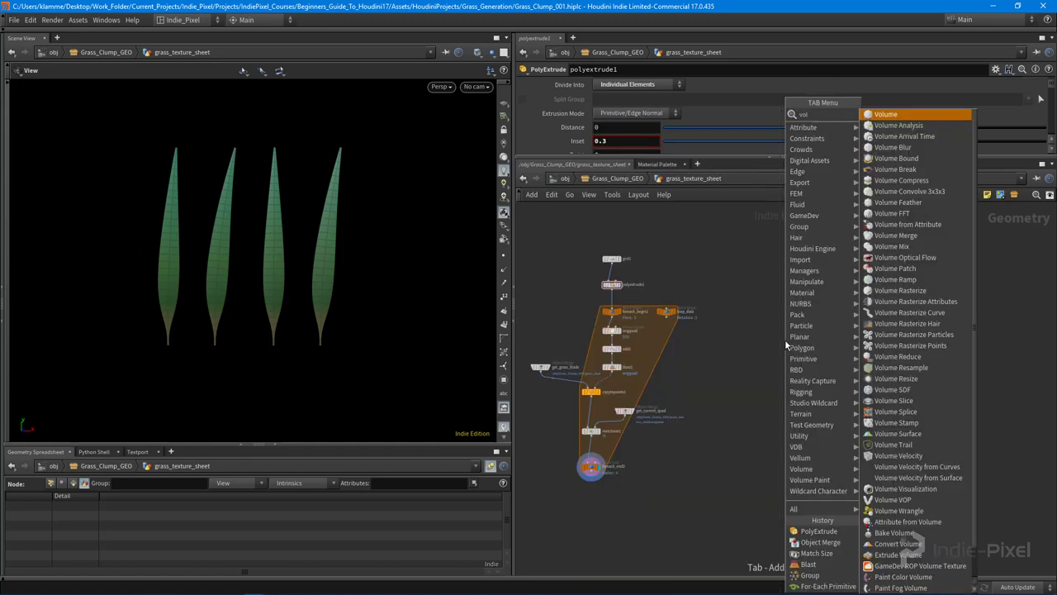
{"action": "key", "text": "Return"}
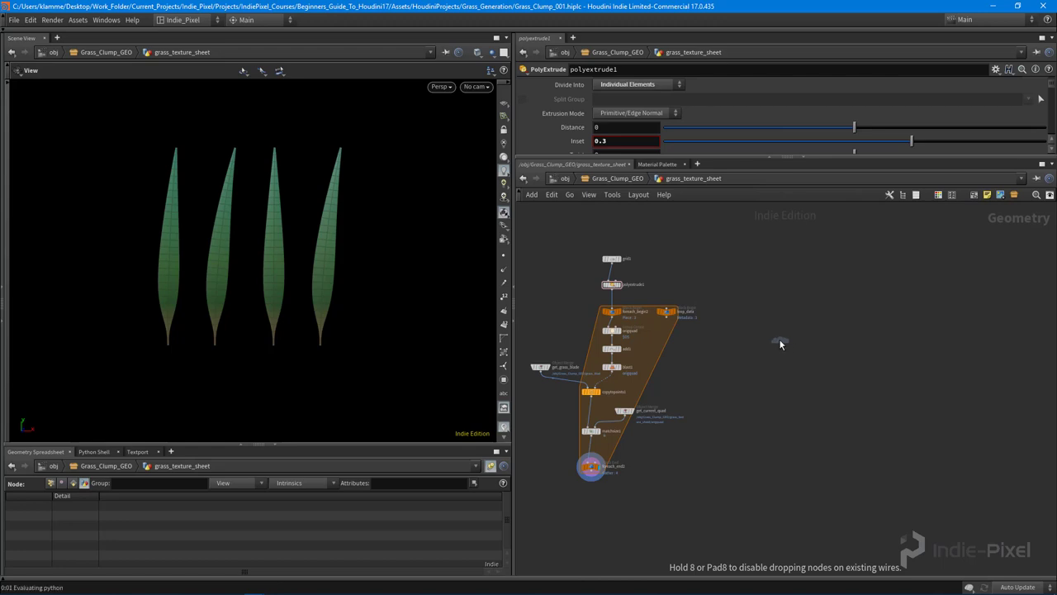
{"action": "left_click", "coordinate": [780, 344]}
{"action": "scroll", "coordinate": [756, 358], "scroll_direction": "up", "scroll_amount": 5}
{"action": "middle_click_drag", "start_coordinate": [793, 400], "coordinate": [892, 452]}
{"action": "left_click_drag", "start_coordinate": [844, 406], "coordinate": [817, 380]}
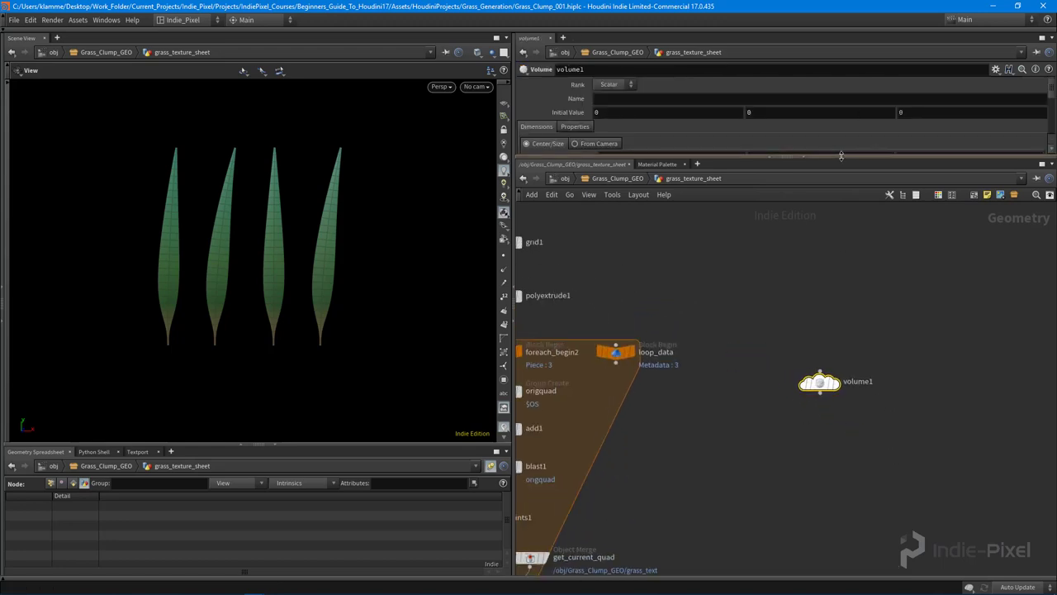
Enlarge the parameter area and rename the new volume node as color
{"action": "left_click_drag", "start_coordinate": [841, 158], "coordinate": [841, 293]}
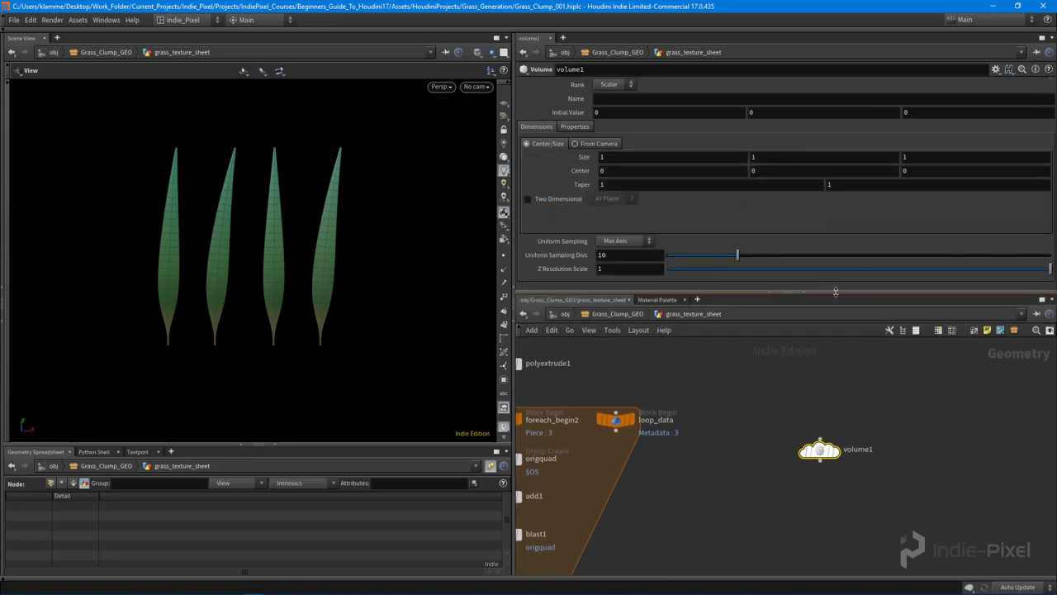
{"action": "middle_click_drag", "start_coordinate": [873, 388], "coordinate": [833, 392]}
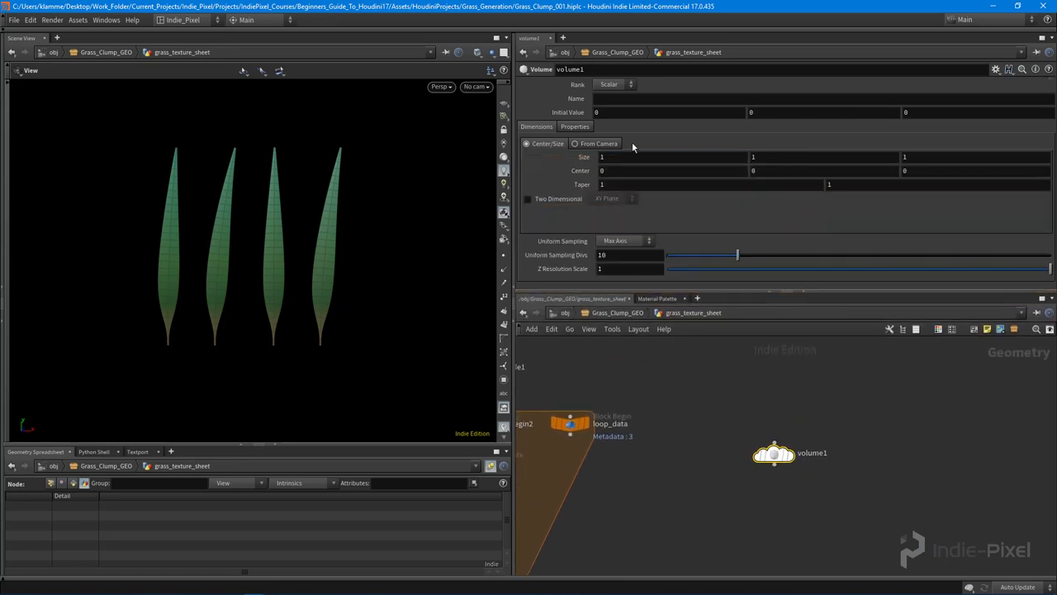
{"action": "middle_click_drag", "start_coordinate": [781, 427], "coordinate": [781, 414]}
{"action": "left_click_drag", "start_coordinate": [773, 441], "coordinate": [780, 432]}
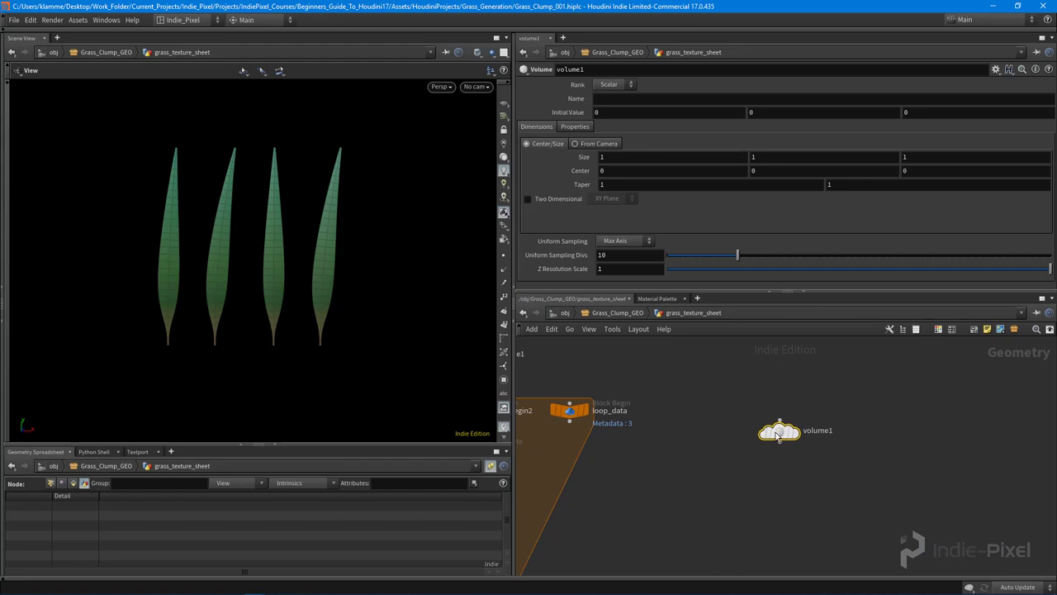
{"action": "double_click", "coordinate": [813, 432]}
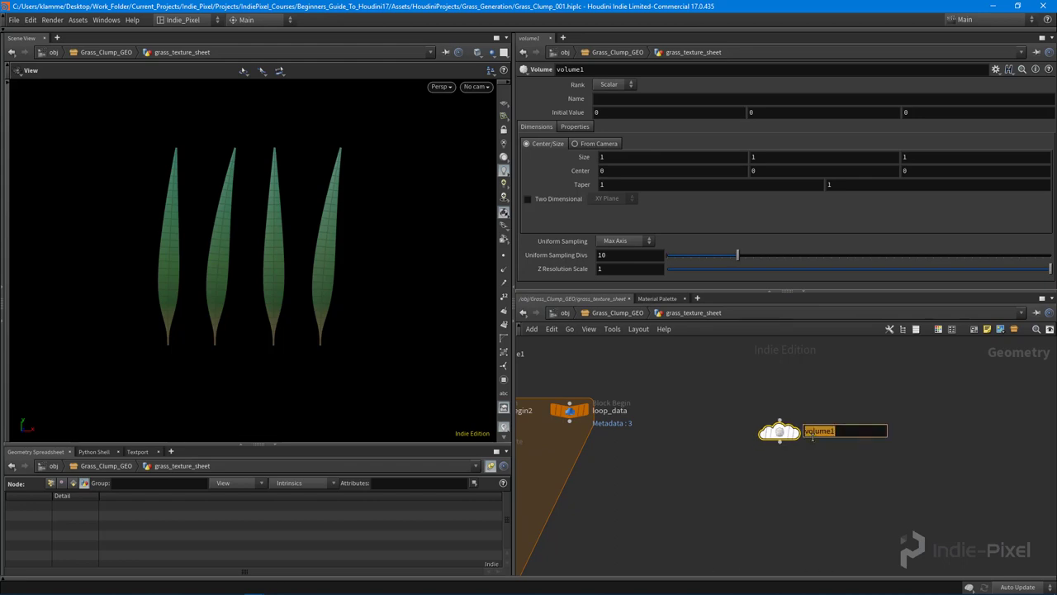
{"action": "type", "text": "color"}
{"action": "key", "text": "Return"}
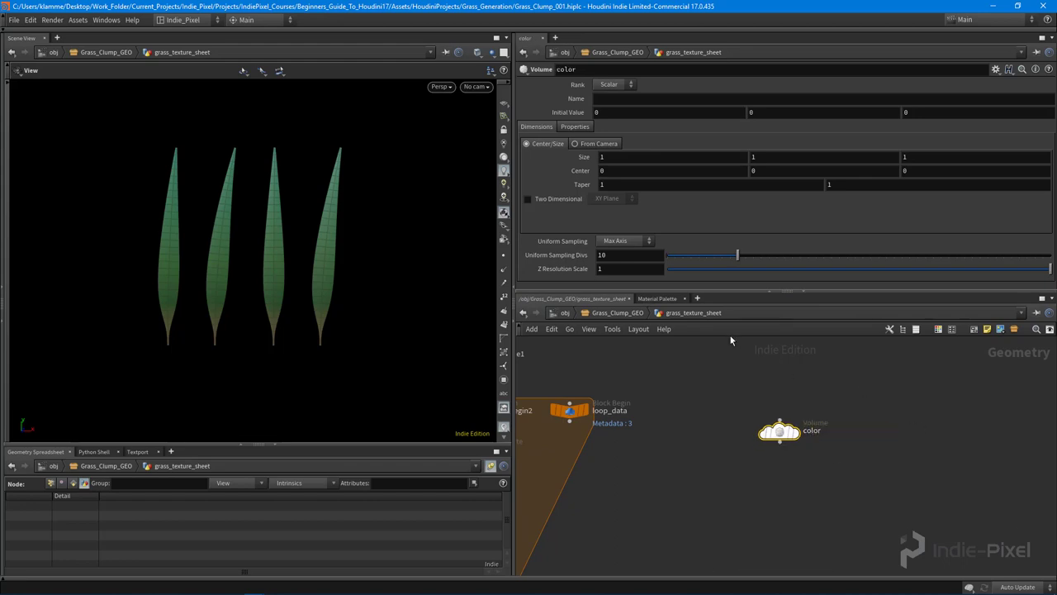
Set the color volume's rank to Vector and make it two-dimensional
{"action": "left_click", "coordinate": [613, 84]}
{"action": "left_click", "coordinate": [611, 96]}
{"action": "left_click", "coordinate": [561, 200]}
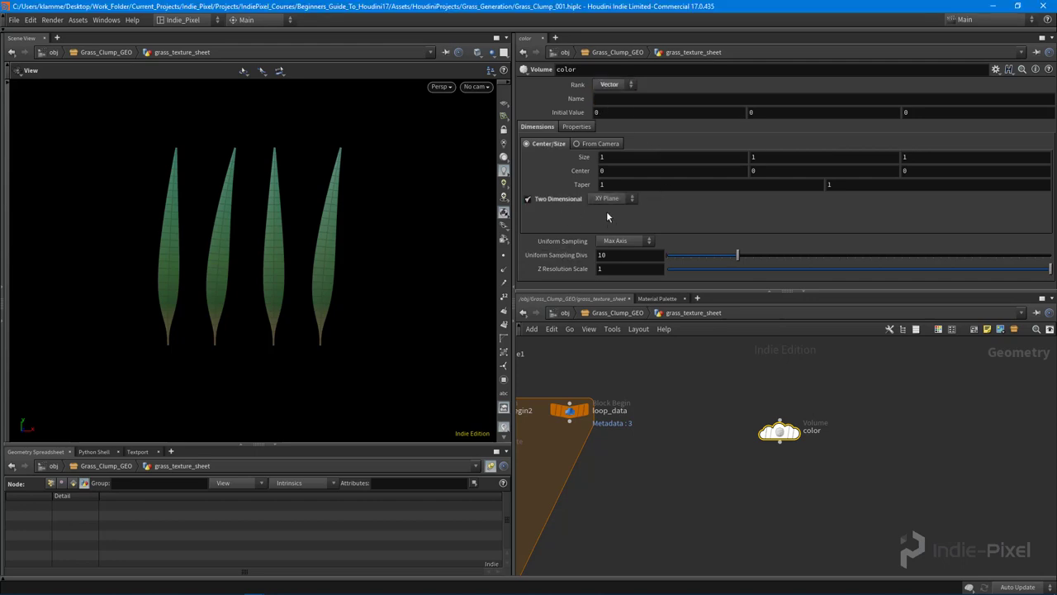
Display the color volume and template grid1 to compare their extents in the viewport
{"action": "left_click", "coordinate": [795, 430]}
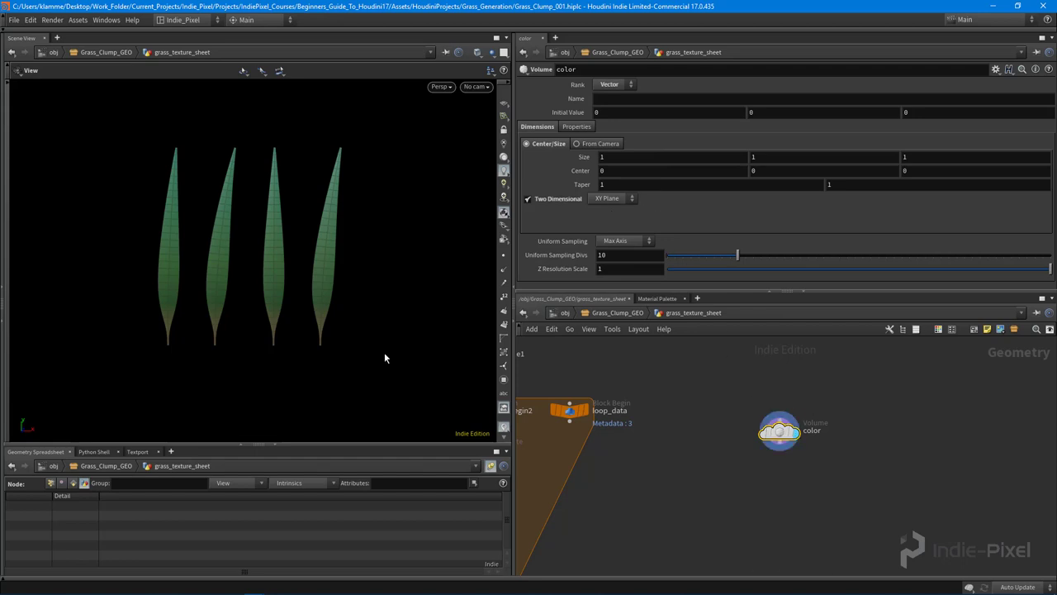
{"action": "left_click_drag", "start_coordinate": [293, 283], "coordinate": [297, 306]}
{"action": "middle_click_drag", "start_coordinate": [643, 365], "coordinate": [876, 518]}
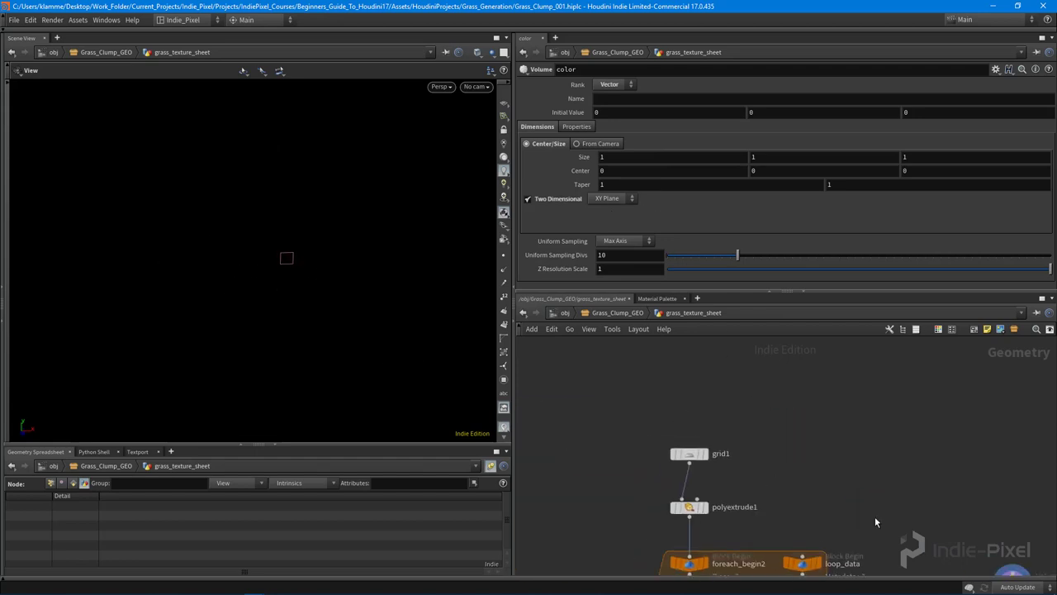
{"action": "left_click", "coordinate": [699, 456]}
{"action": "scroll", "coordinate": [304, 297], "scroll_direction": "up", "scroll_amount": 3}
{"action": "left_click_drag", "start_coordinate": [305, 297], "coordinate": [269, 260]}
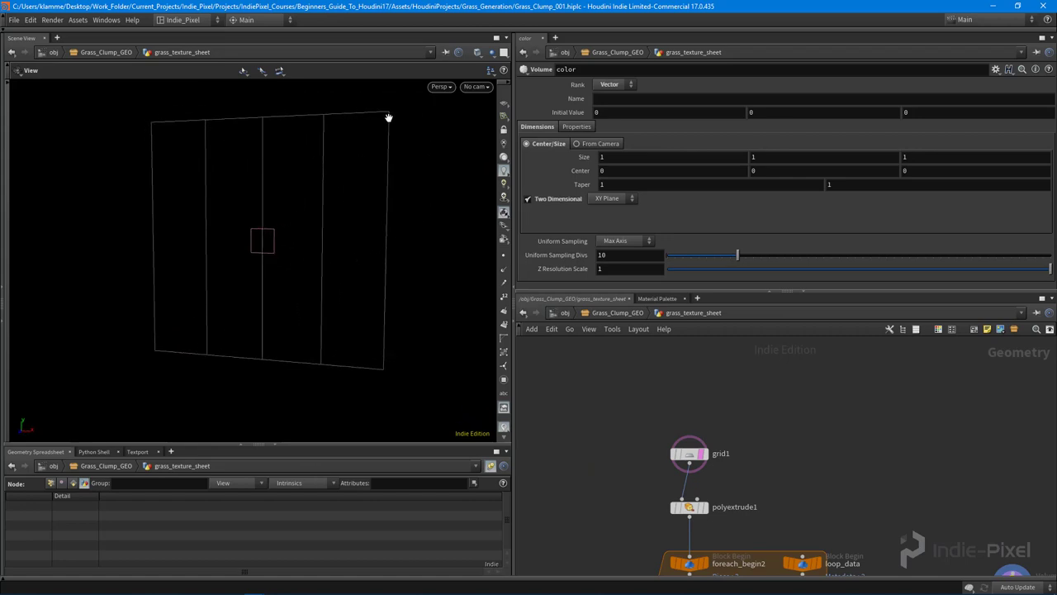
Set the color volume's X size to the expression ch("../grid1/sizex")
{"action": "middle_click_drag", "start_coordinate": [842, 467], "coordinate": [680, 398]}
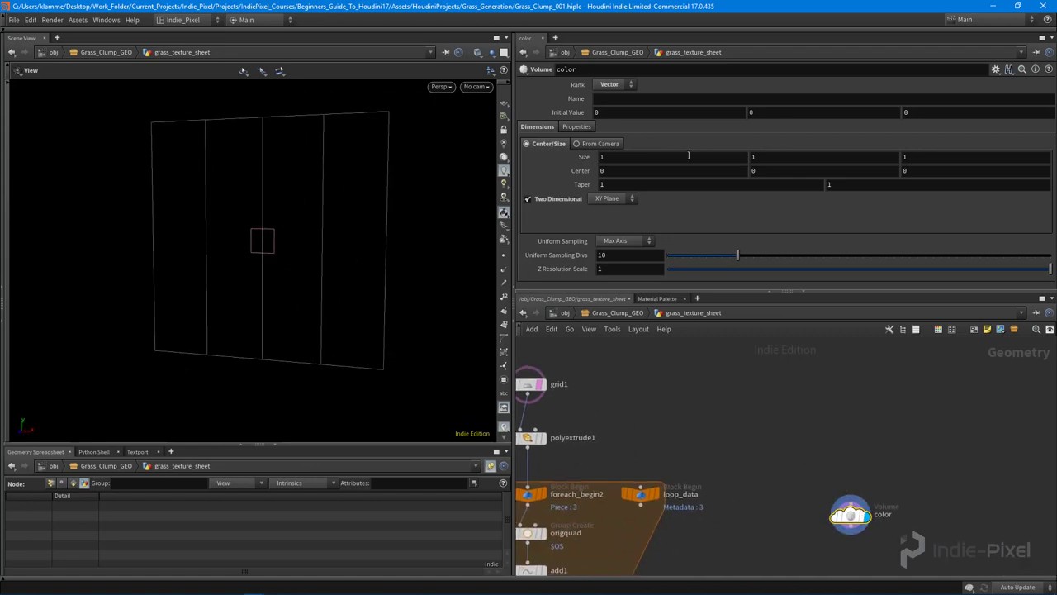
{"action": "left_click", "coordinate": [655, 156]}
{"action": "type", "text": "ch"}
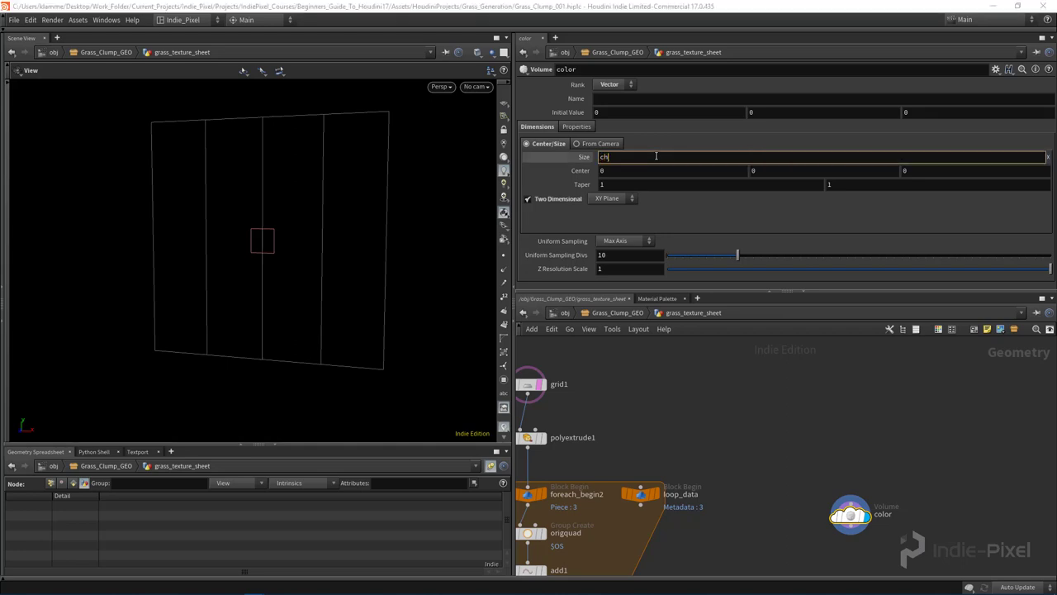
{"action": "key", "text": "BackSpace"}
{"action": "key", "text": "BackSpace"}
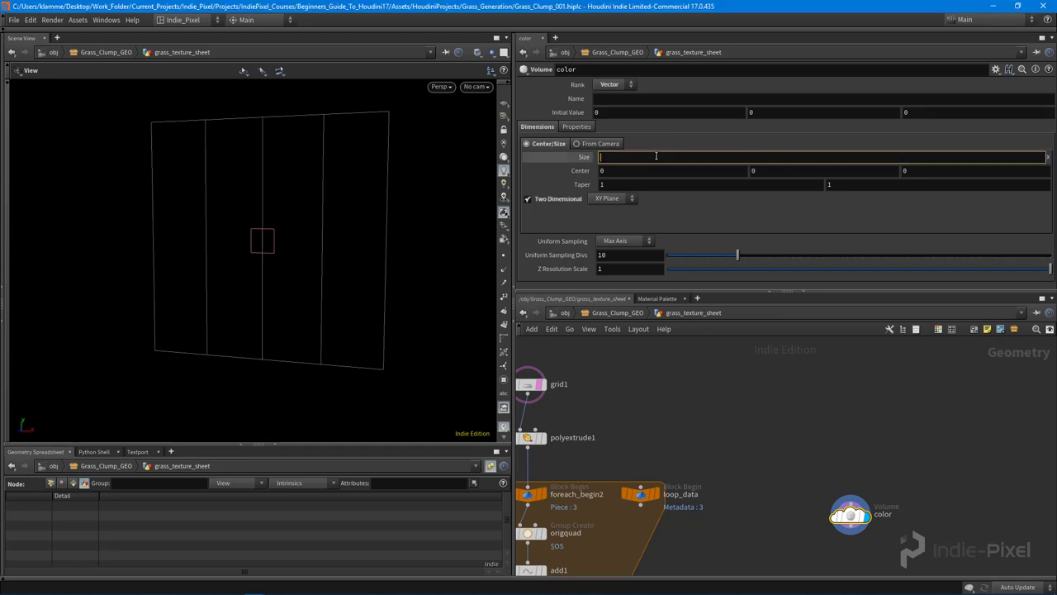
{"action": "type", "text": "b"}
{"action": "key", "text": "BackSpace"}
{"action": "type", "text": "ch()"}
{"action": "type", "text": "\"\""}
{"action": "type", "text": "../"}
{"action": "type", "text": "grid1/size\")"}
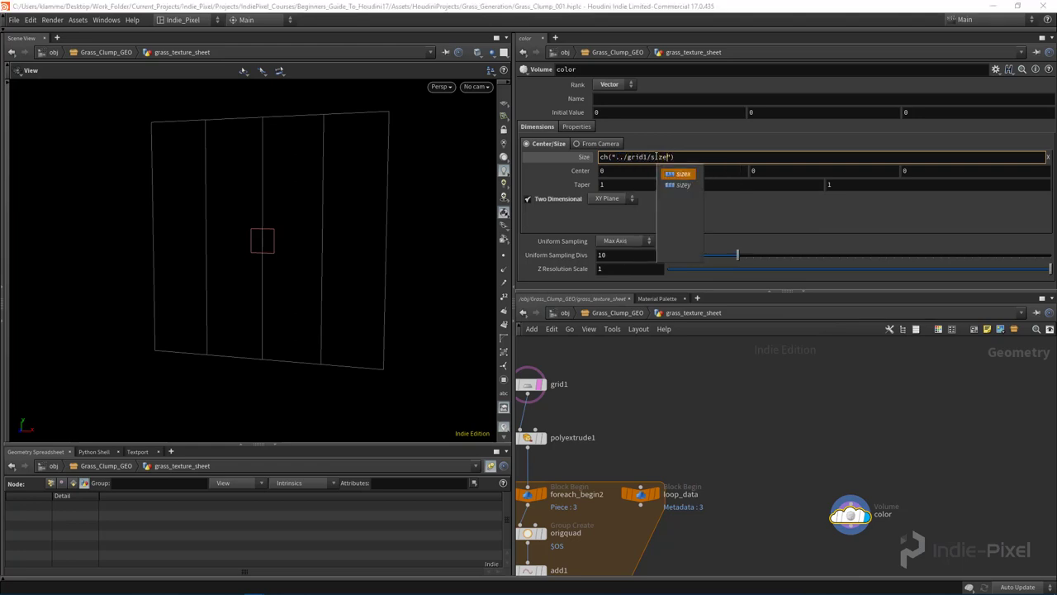
{"action": "key", "text": "Return"}
{"action": "key", "text": "Return"}
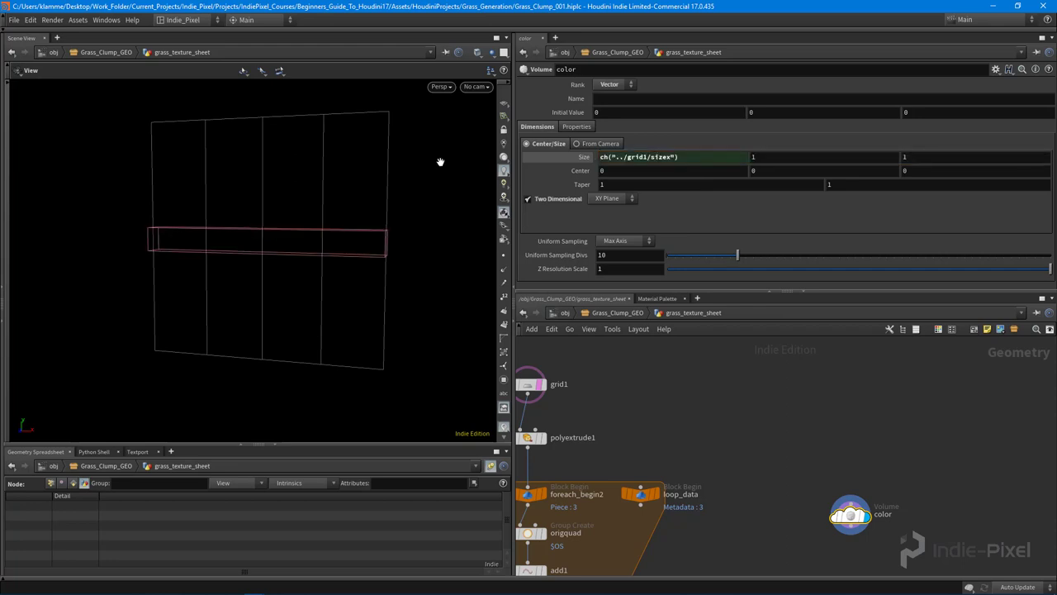
Copy the X size expression ch("../grid1/sizex") into the color volume's Y size
{"action": "left_click_drag", "start_coordinate": [229, 254], "coordinate": [264, 271]}
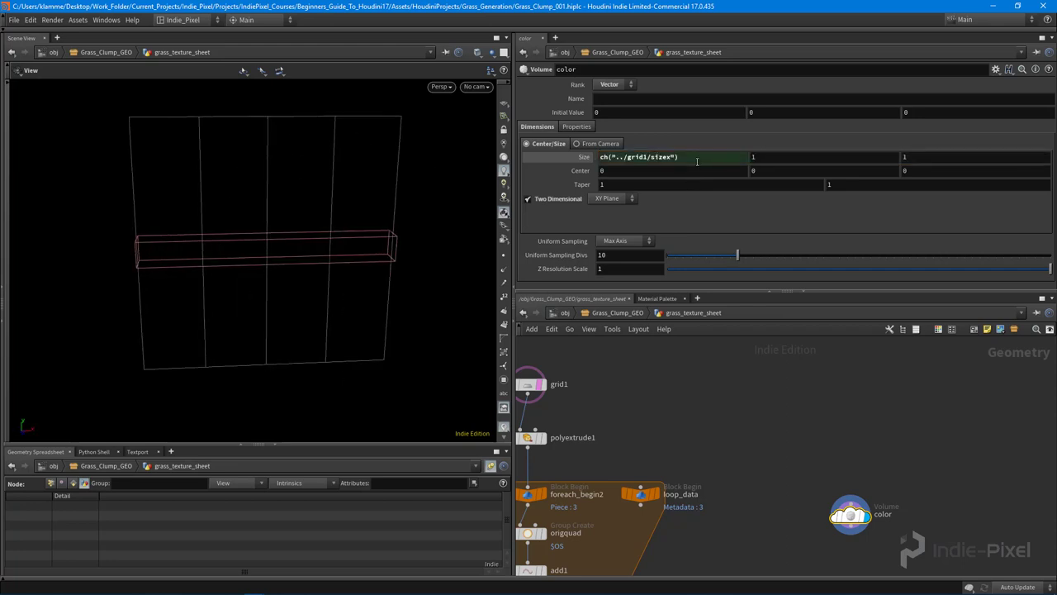
{"action": "left_click", "coordinate": [698, 159]}
{"action": "key", "text": "ctrl+c"}
{"action": "key", "text": "Tab"}
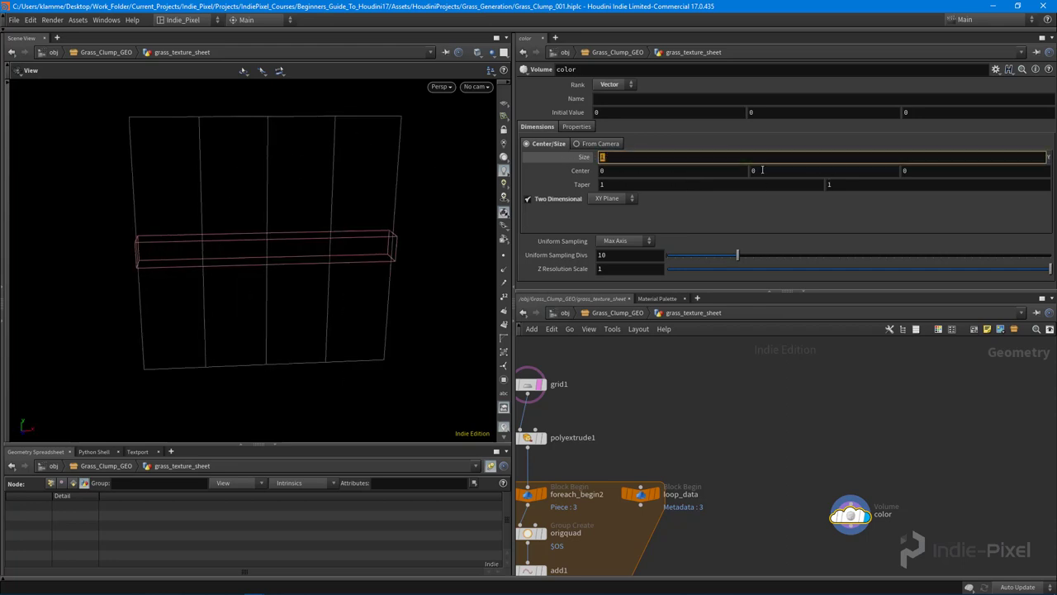
{"action": "key", "text": "ctrl+v"}
{"action": "key", "text": "Return"}
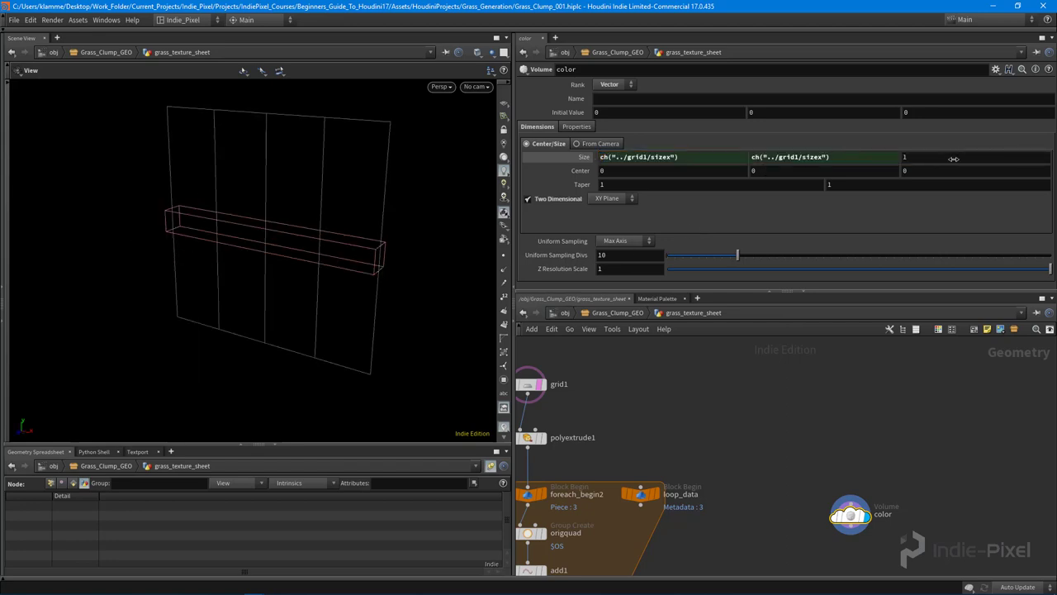
Remove the expression from the color volume's Y size, leaving the fixed value 10
{"action": "middle_click_drag", "start_coordinate": [954, 159], "coordinate": [1053, 157]}
{"action": "key", "text": "ctrl+z"}
{"action": "middle_click_drag", "start_coordinate": [828, 424], "coordinate": [797, 400]}
{"action": "middle_click", "coordinate": [821, 157]}
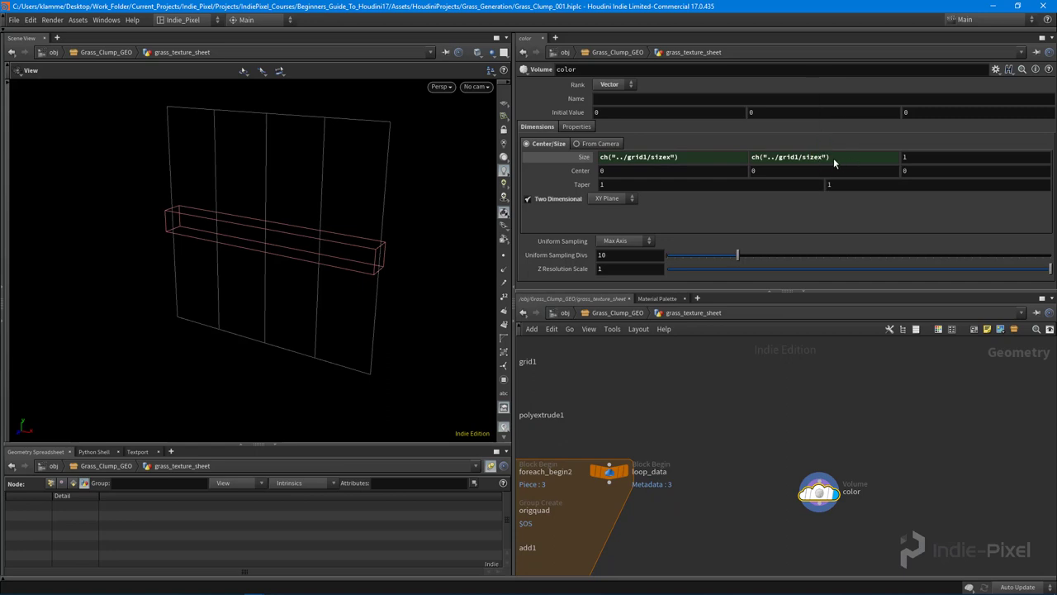
{"action": "left_click", "coordinate": [829, 157], "text": "ctrl+shift"}
{"action": "left_click", "coordinate": [786, 157]}
{"action": "key", "text": "Return"}
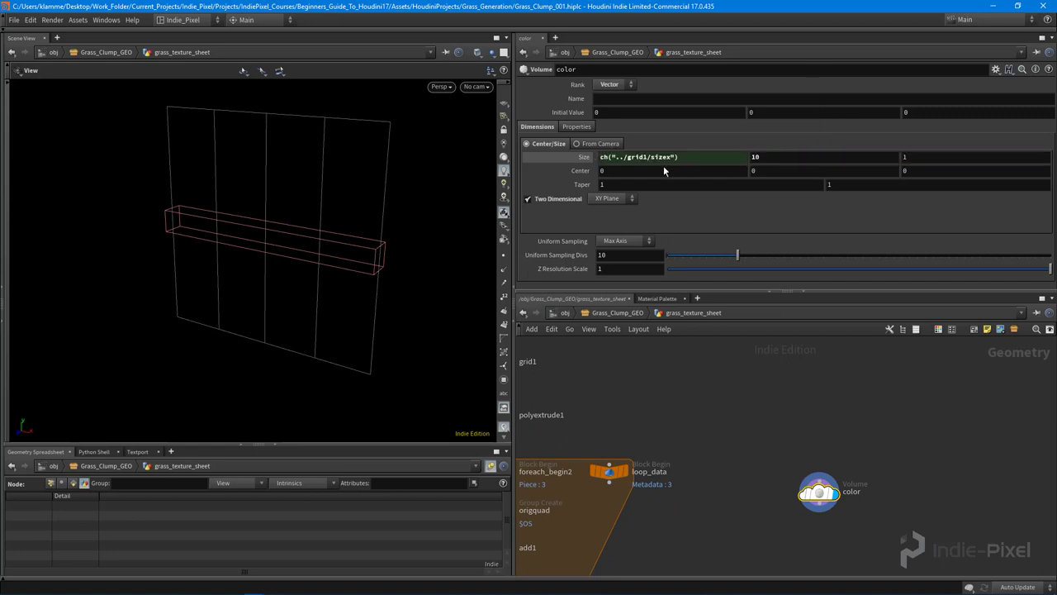
Set the color volume's uniform sampling to By Size and open its division size for editing
{"action": "left_click_drag", "start_coordinate": [264, 248], "coordinate": [240, 248]}
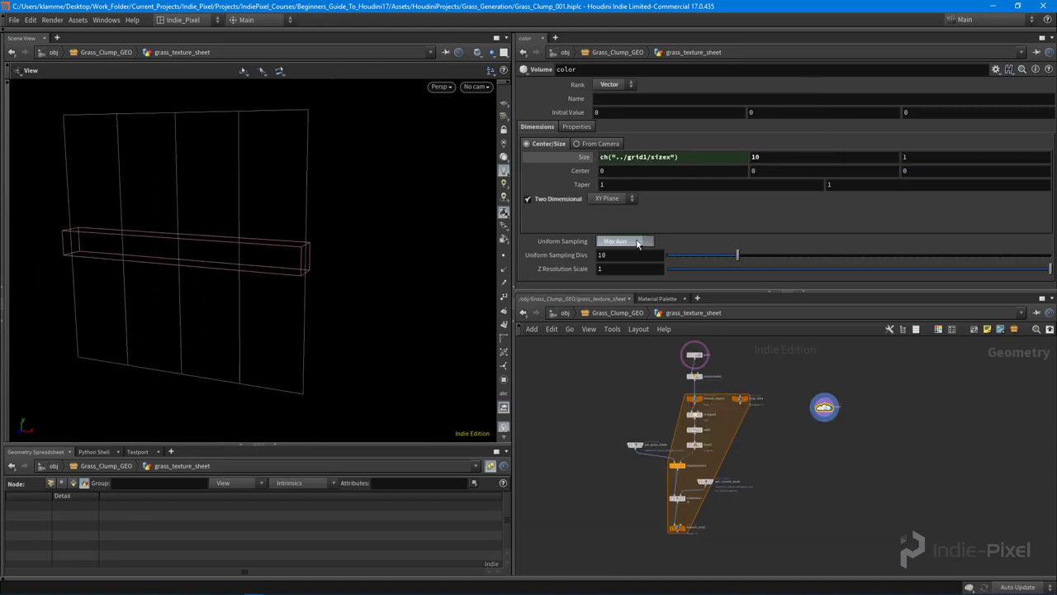
{"action": "left_click", "coordinate": [637, 244]}
{"action": "left_click", "coordinate": [619, 308]}
{"action": "left_click", "coordinate": [644, 255]}
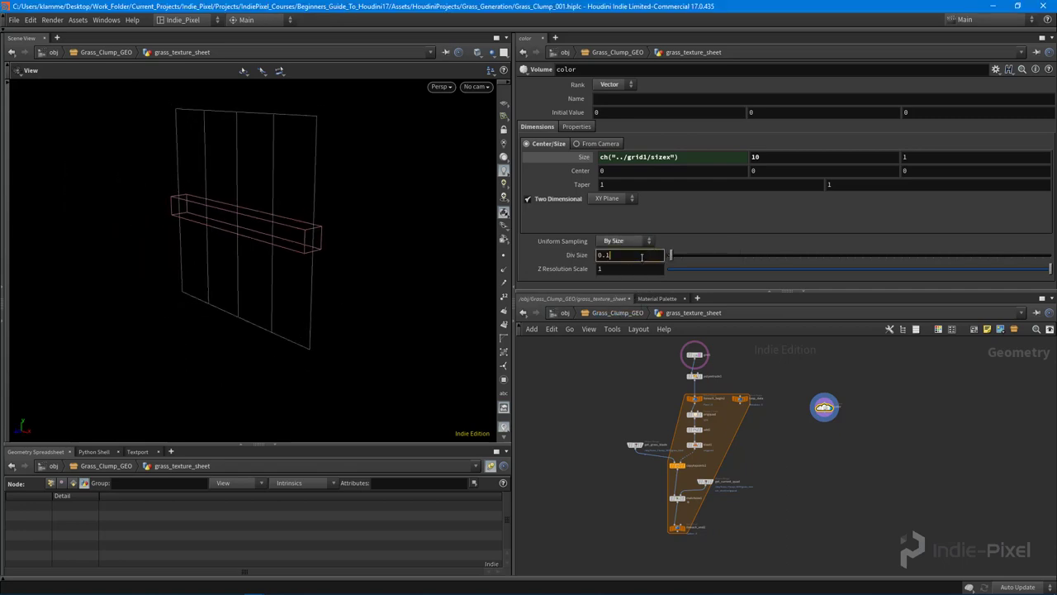
Restore the expression ch("../grid1/sizex") in the color volume's Y size
{"action": "left_click", "coordinate": [652, 157]}
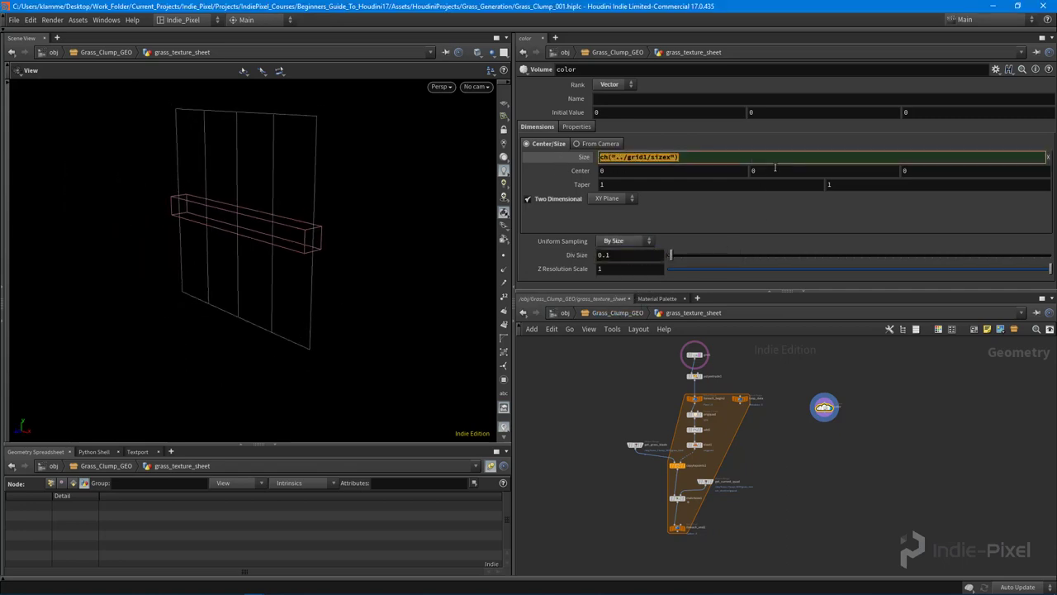
{"action": "type", "text": "10"}
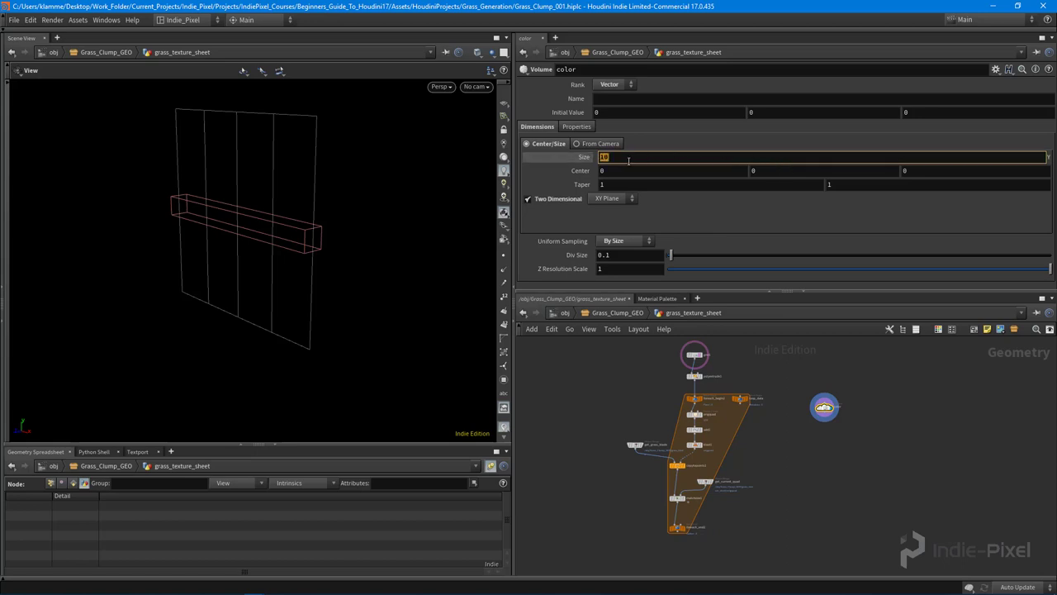
{"action": "key", "text": "ctrl+z"}
Set the color volume's division size to 1024
{"action": "left_click_drag", "start_coordinate": [366, 270], "coordinate": [283, 233]}
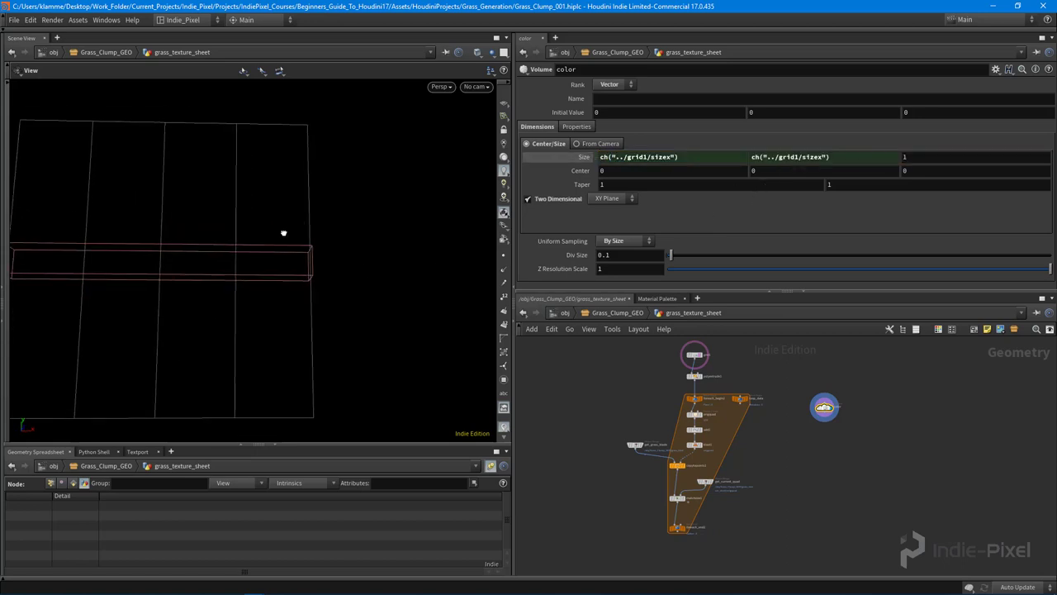
{"action": "right_click_drag", "start_coordinate": [283, 233], "coordinate": [216, 256]}
{"action": "middle_click_drag", "start_coordinate": [215, 256], "coordinate": [252, 219]}
{"action": "scroll", "coordinate": [252, 218], "scroll_direction": "up", "scroll_amount": 2}
{"action": "middle_click_drag", "start_coordinate": [744, 385], "coordinate": [735, 401]}
{"action": "scroll", "coordinate": [735, 401], "scroll_direction": "up", "scroll_amount": 2}
{"action": "left_click", "coordinate": [624, 254]}
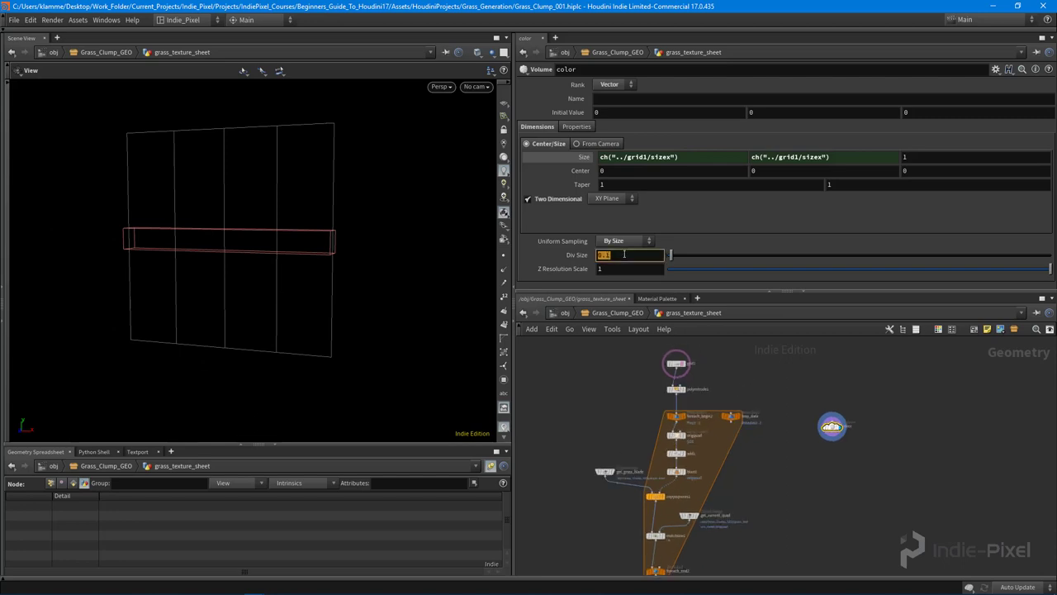
{"action": "type", "text": "1024"}
{"action": "key", "text": "Return"}
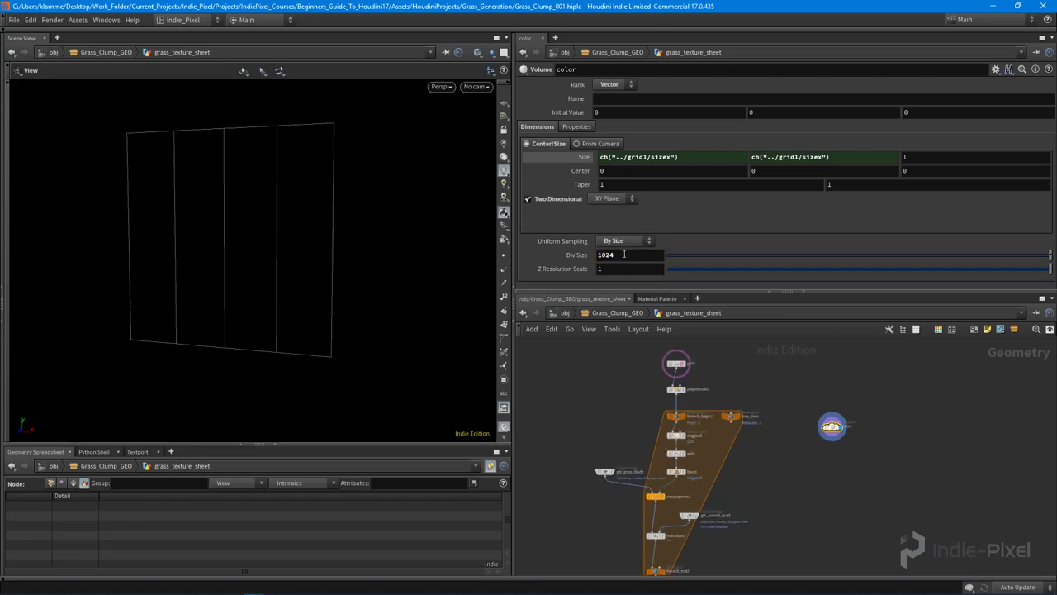
Reduce the color volume's division size to 10 and frame the volume to check it against the grid
{"action": "left_click_drag", "start_coordinate": [313, 190], "coordinate": [259, 217]}
{"action": "right_click_drag", "start_coordinate": [259, 217], "coordinate": [312, 263]}
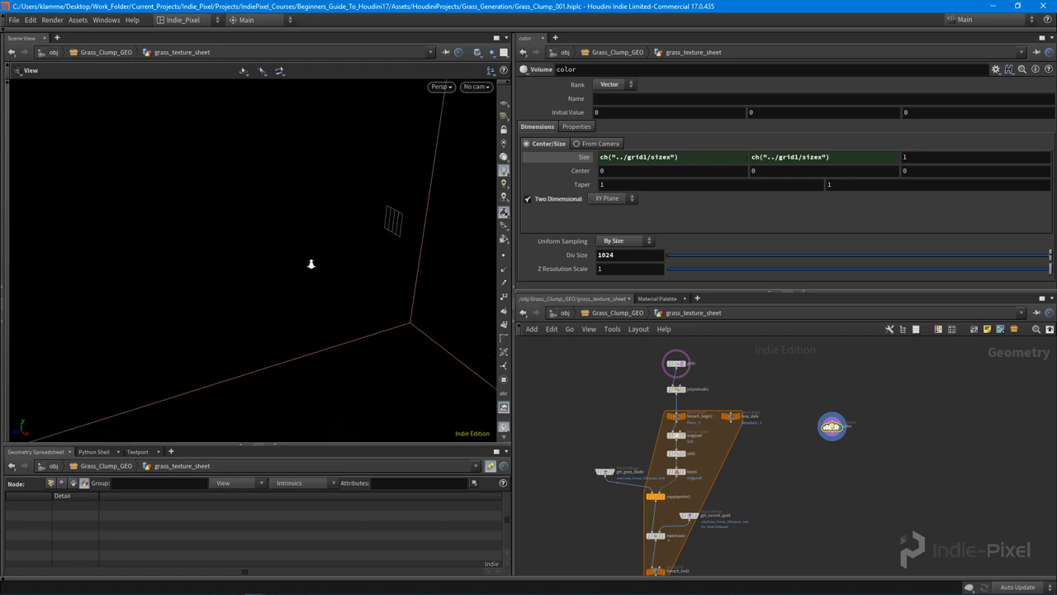
{"action": "scroll", "coordinate": [312, 264], "scroll_direction": "down", "scroll_amount": 10}
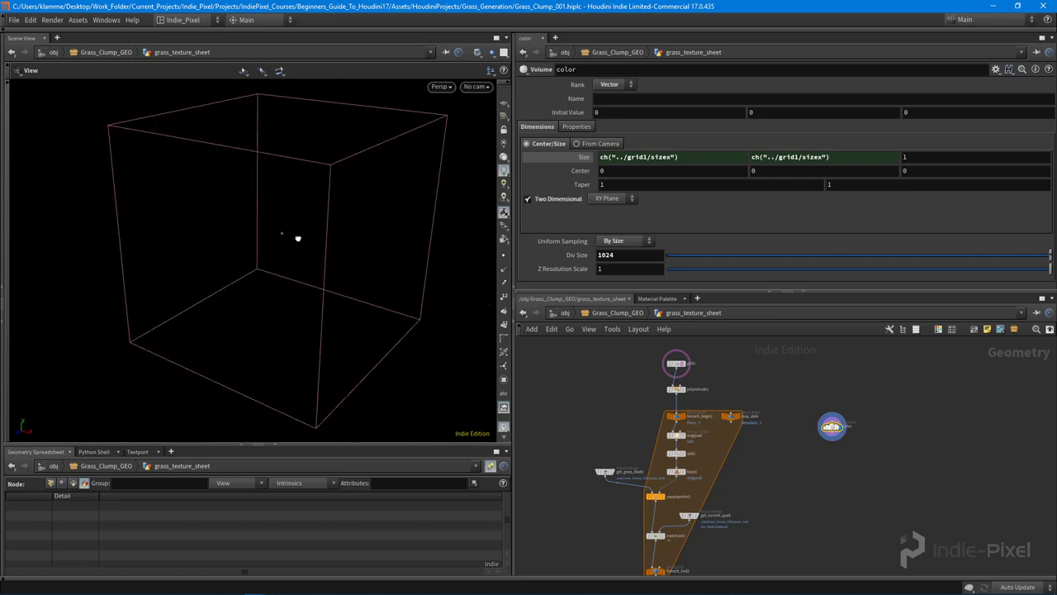
{"action": "left_click_drag", "start_coordinate": [298, 239], "coordinate": [382, 240]}
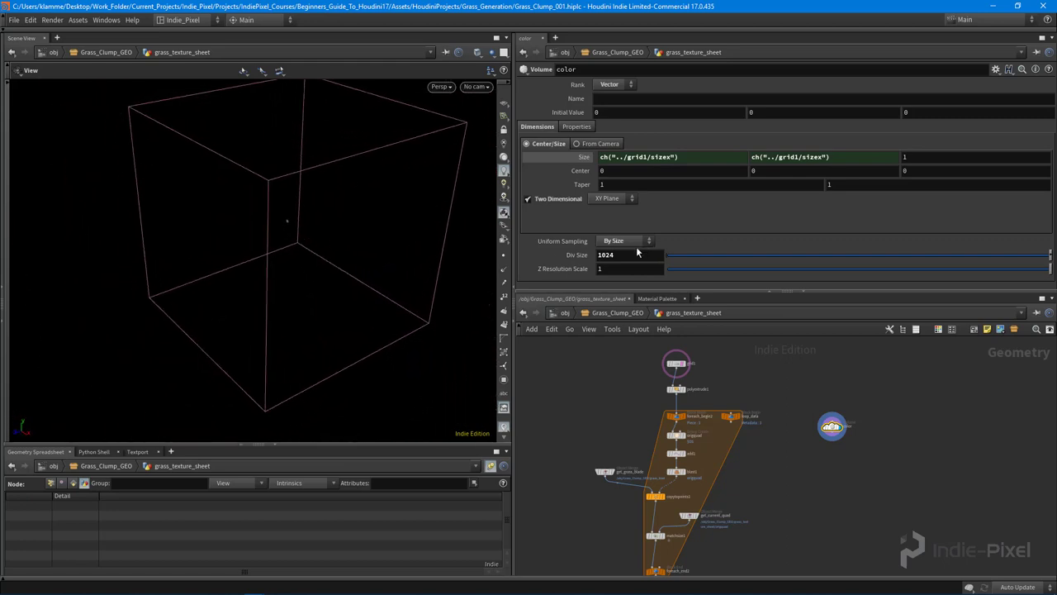
{"action": "mouse_move", "coordinate": [1044, 256]}
{"action": "left_mouse_down"}
{"action": "mouse_move", "coordinate": [961, 257]}
{"action": "mouse_move", "coordinate": [1050, 257]}
{"action": "left_mouse_up"}
{"action": "key", "text": "space+g"}
{"action": "left_click_drag", "start_coordinate": [267, 257], "coordinate": [406, 256]}
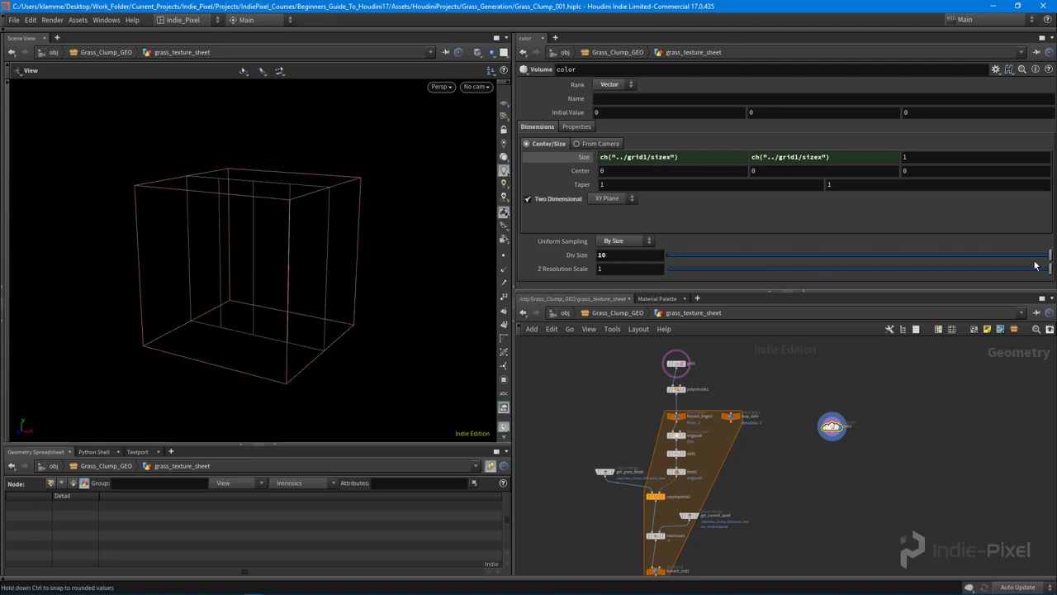
{"action": "mouse_move", "coordinate": [1044, 258]}
{"action": "left_mouse_down"}
{"action": "mouse_move", "coordinate": [934, 261]}
{"action": "mouse_move", "coordinate": [1051, 258]}
{"action": "left_mouse_up"}
Switch the color volume's uniform sampling to Non Square and set its X sampling divisions to 1024
{"action": "left_click", "coordinate": [624, 240]}
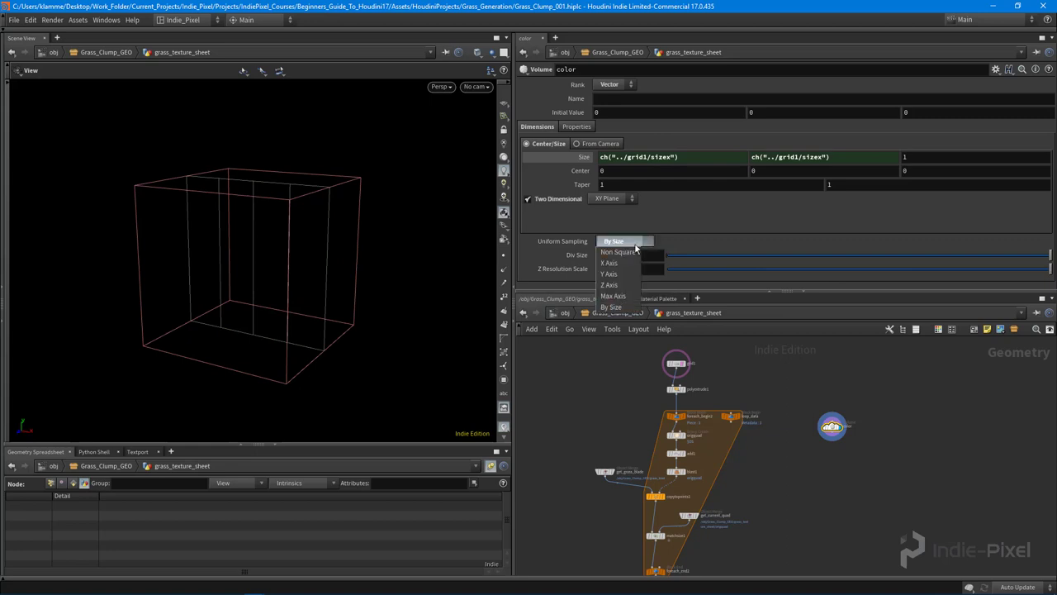
{"action": "left_click", "coordinate": [626, 253]}
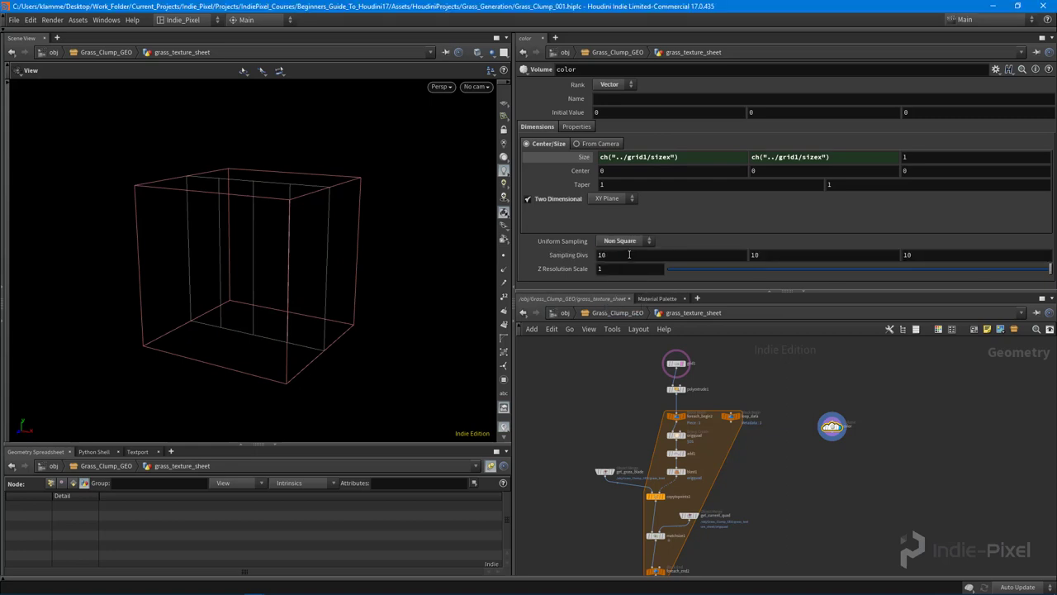
{"action": "left_click", "coordinate": [629, 255]}
{"action": "type", "text": "24"}
{"action": "key", "text": "Return"}
{"action": "left_click", "coordinate": [625, 241]}
Link the color volume's Y sampling divisions to the X divisions with the relative reference ch("divsx")
{"action": "right_click", "coordinate": [692, 256]}
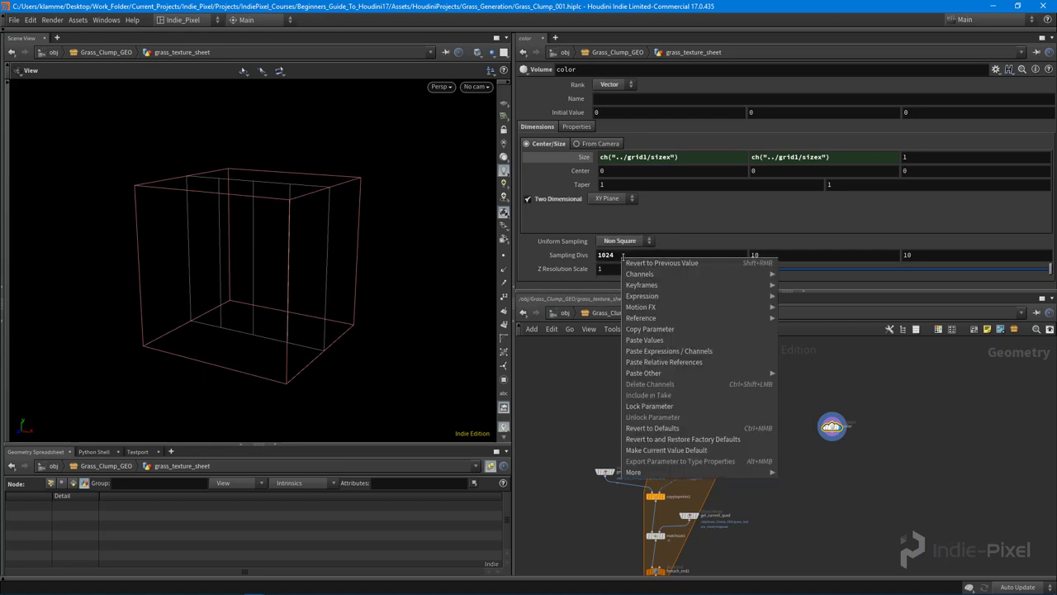
{"action": "left_click", "coordinate": [699, 331]}
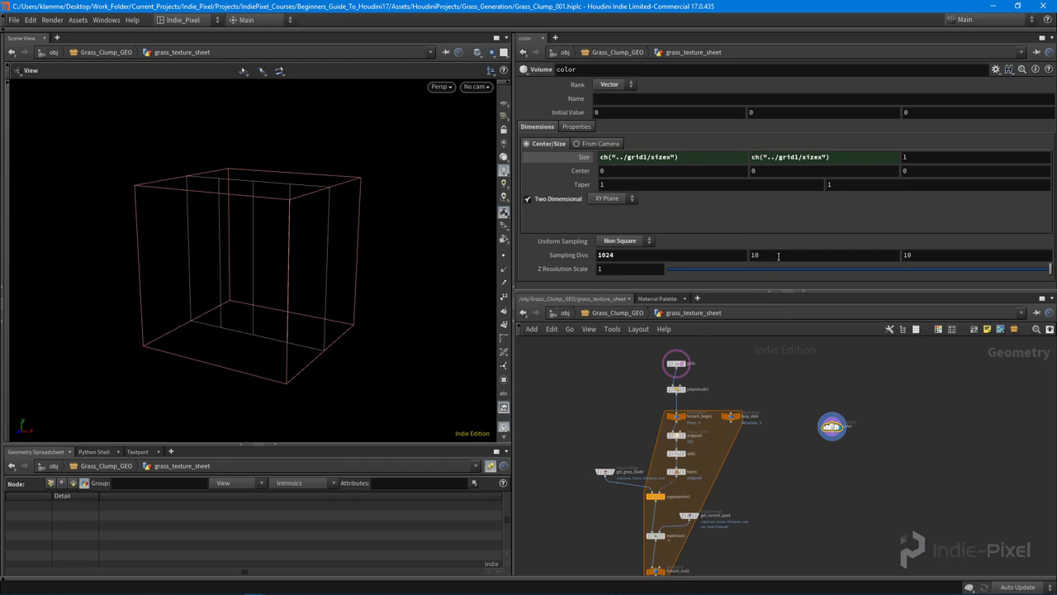
{"action": "right_click", "coordinate": [779, 257]}
{"action": "left_click", "coordinate": [822, 361]}
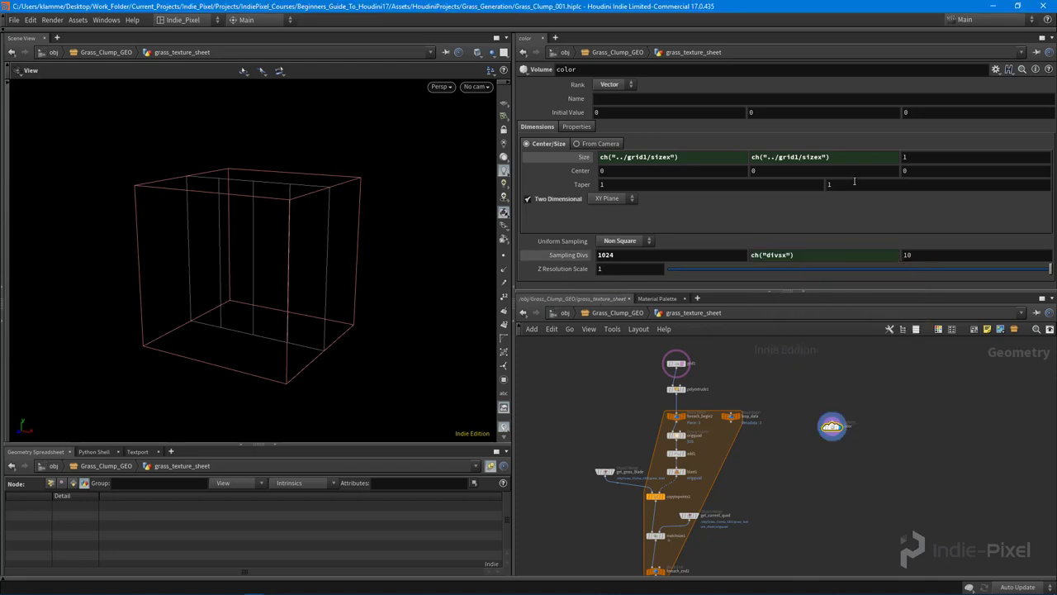
Set the color volume's Z size to 0 and its sampling divisions to 1028 in X and 1 in Z
{"action": "left_click", "coordinate": [933, 156]}
{"action": "type", "text": "0"}
{"action": "key", "text": "Return"}
{"action": "left_click_drag", "start_coordinate": [258, 287], "coordinate": [275, 259]}
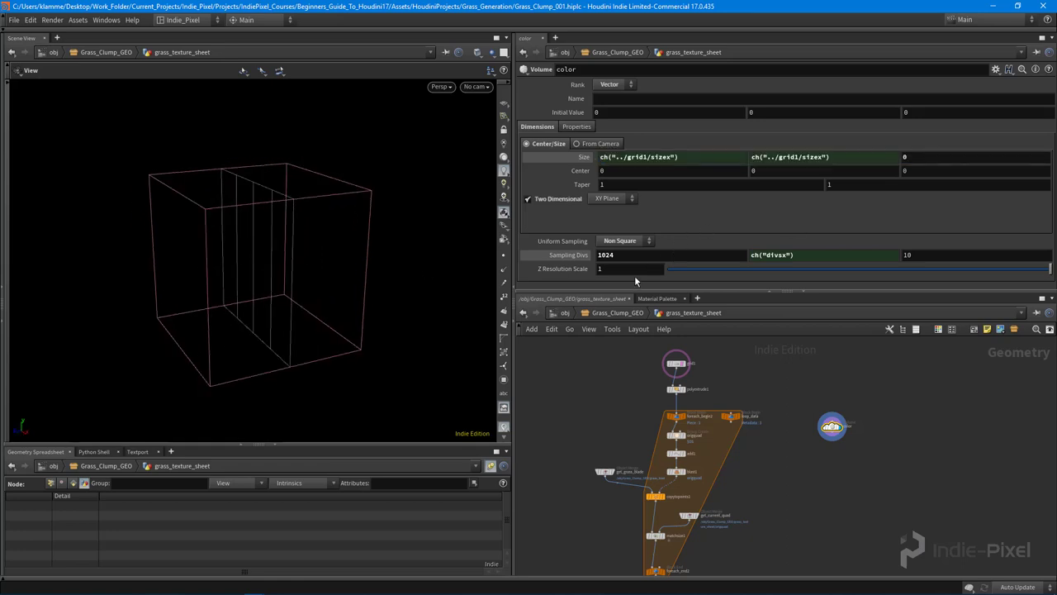
{"action": "left_click_drag", "start_coordinate": [732, 271], "coordinate": [1052, 273]}
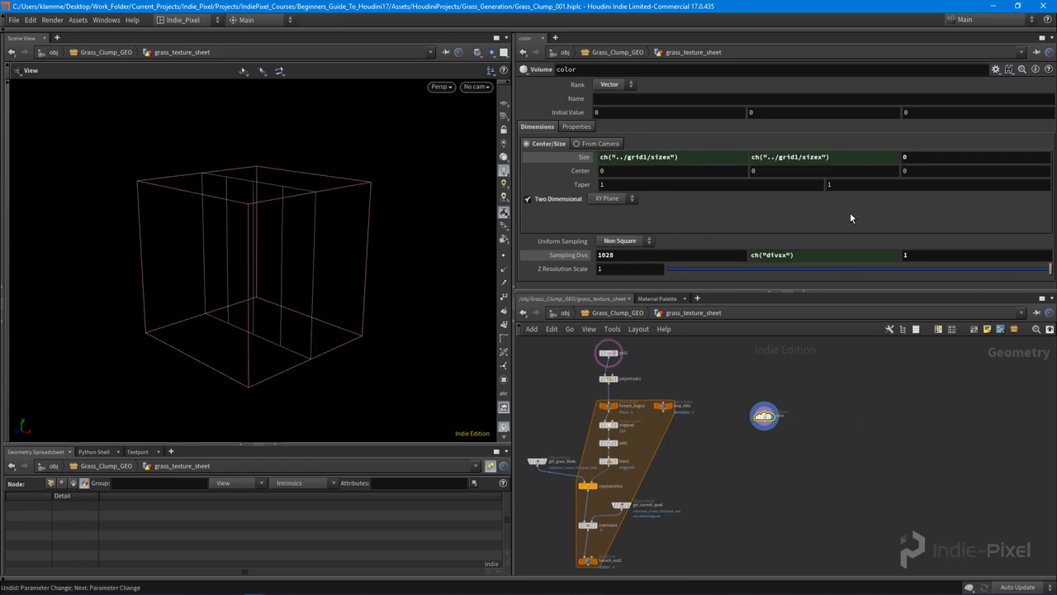
{"action": "left_click_drag", "start_coordinate": [215, 256], "coordinate": [219, 208]}
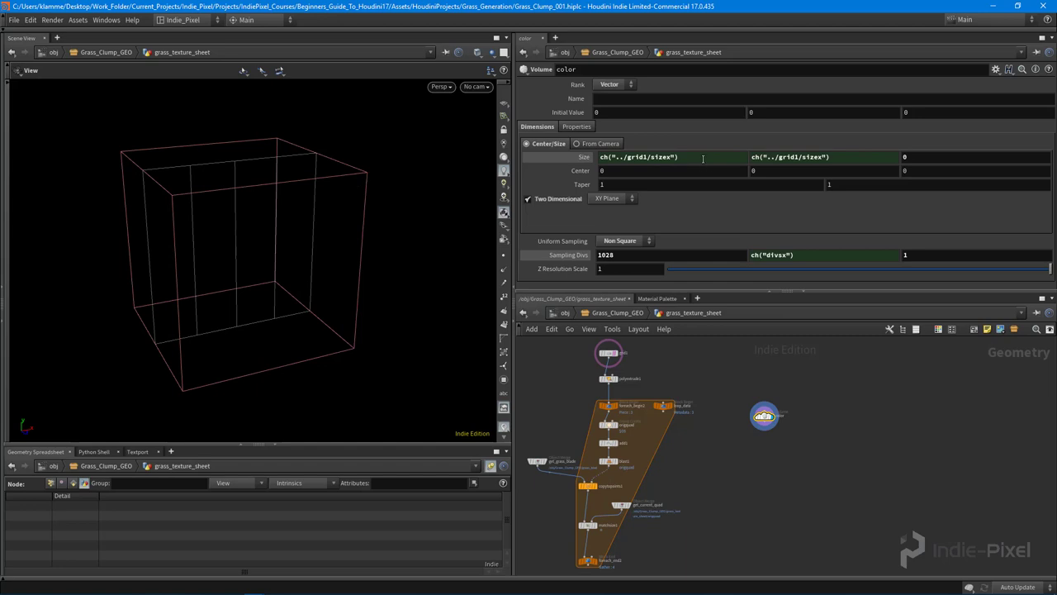
Try other initial values for the color volume's Y, X and Z components, undoing each change
{"action": "middle_click_drag", "start_coordinate": [769, 116], "coordinate": [831, 120]}
{"action": "key", "text": "ctrl+z"}
{"action": "middle_click_drag", "start_coordinate": [661, 112], "coordinate": [726, 110]}
{"action": "key", "text": "ctrl+z"}
{"action": "middle_click_drag", "start_coordinate": [939, 112], "coordinate": [1007, 114]}
{"action": "key", "text": "ctrl+z"}
{"action": "left_click_drag", "start_coordinate": [327, 241], "coordinate": [310, 259]}
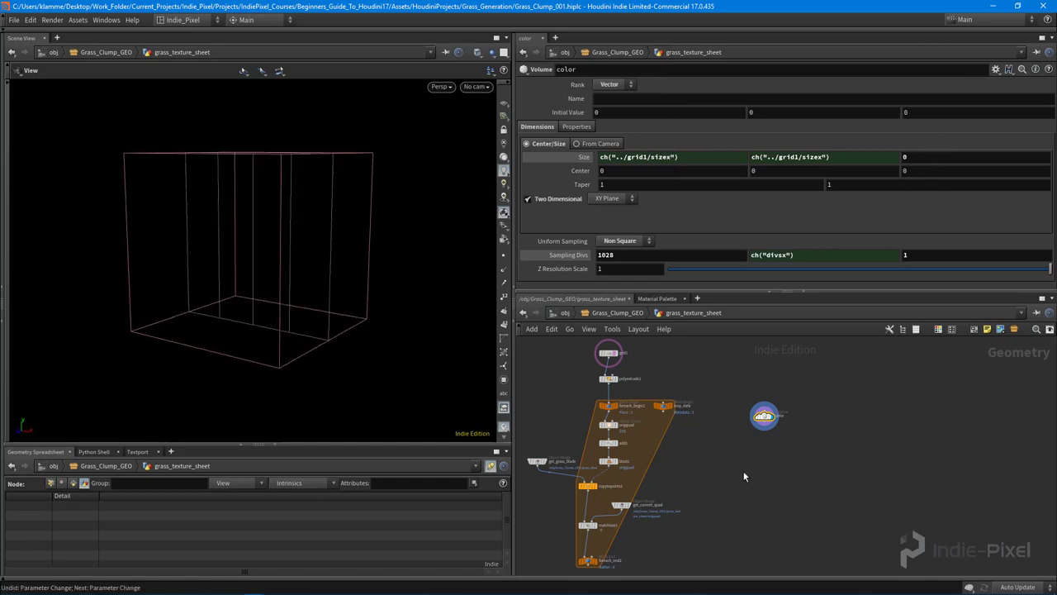
Set the volume name of the color node to C
{"action": "scroll", "coordinate": [785, 425], "scroll_direction": "up", "scroll_amount": 4}
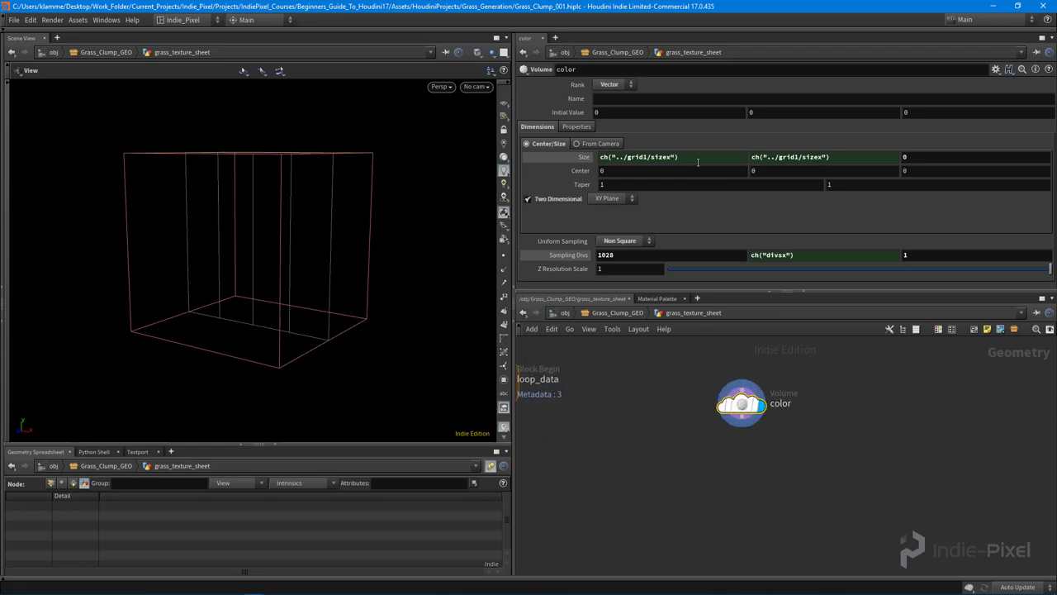
{"action": "left_click", "coordinate": [638, 99]}
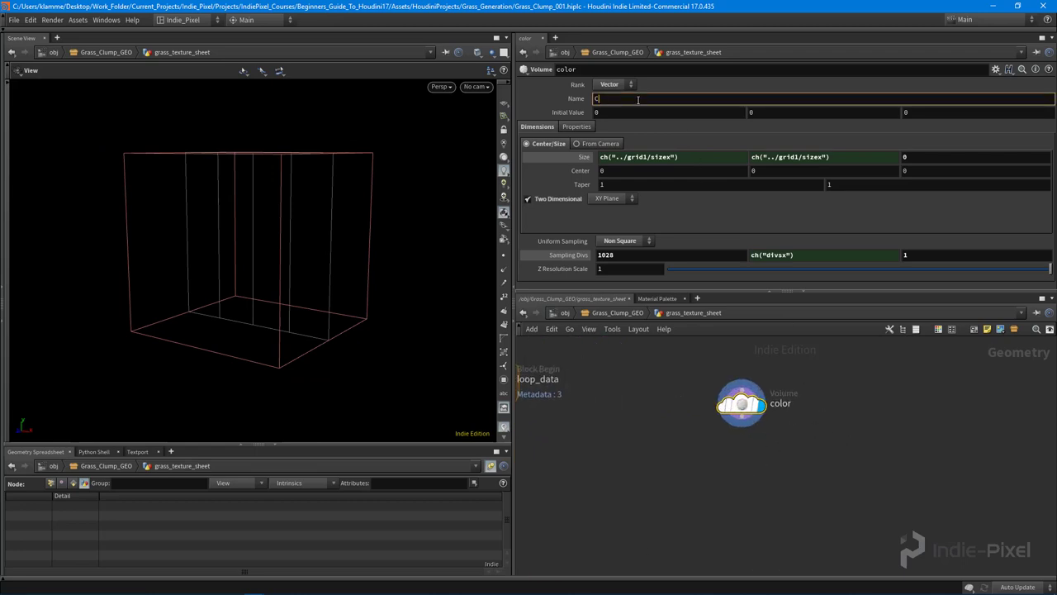
{"action": "type", "text": "c"}
{"action": "key", "text": "Return"}
Duplicate the color volume, rename the copy alpha and place it beside the original
{"action": "middle_click_drag", "start_coordinate": [802, 502], "coordinate": [767, 484]}
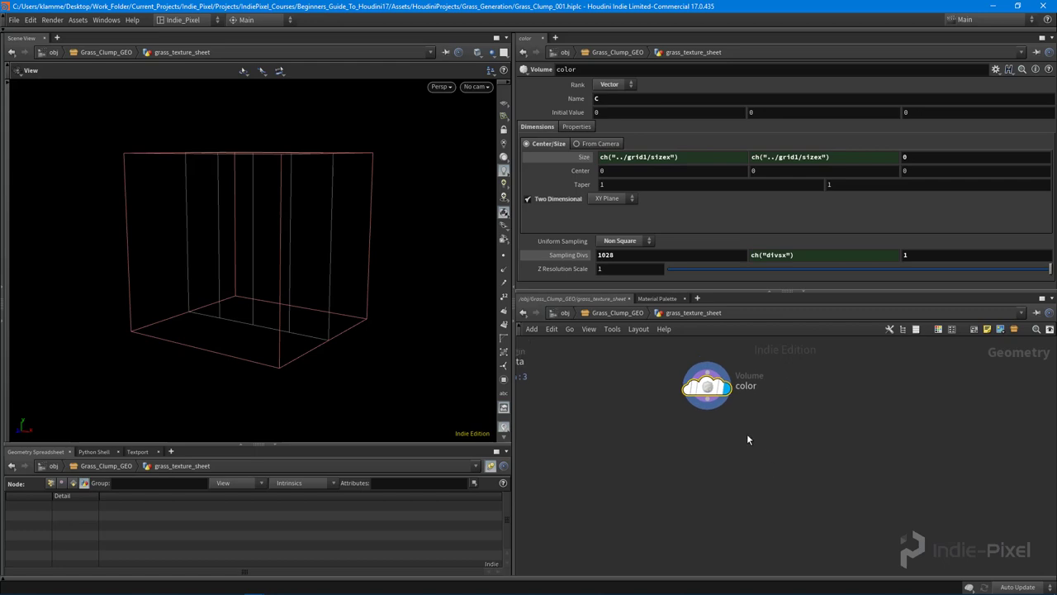
{"action": "key", "text": "ctrl+c"}
{"action": "key", "text": "ctrl+v"}
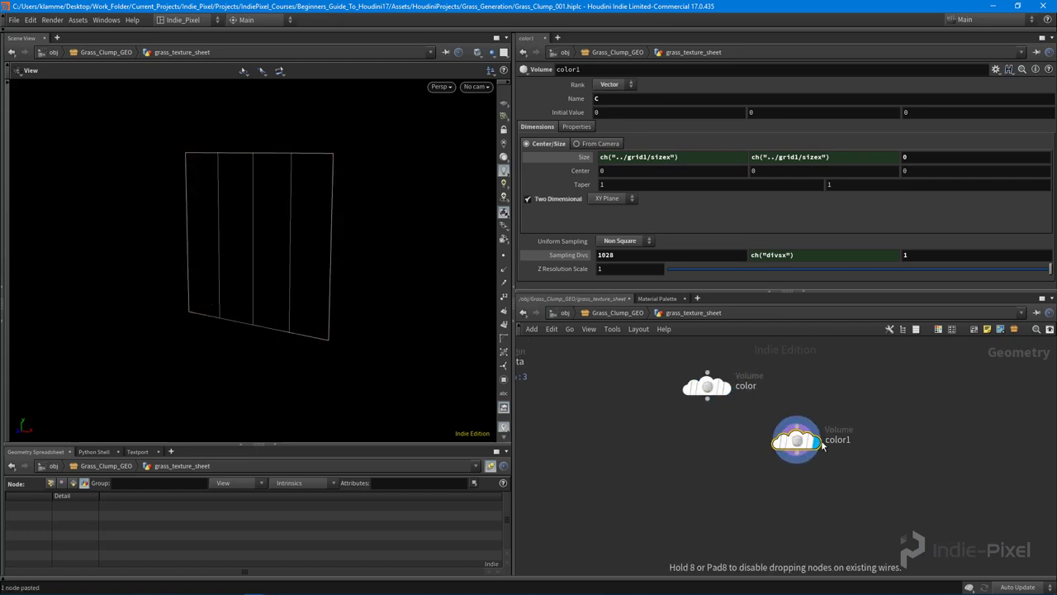
{"action": "left_click_drag", "start_coordinate": [283, 297], "coordinate": [268, 281]}
{"action": "double_click", "coordinate": [830, 448]}
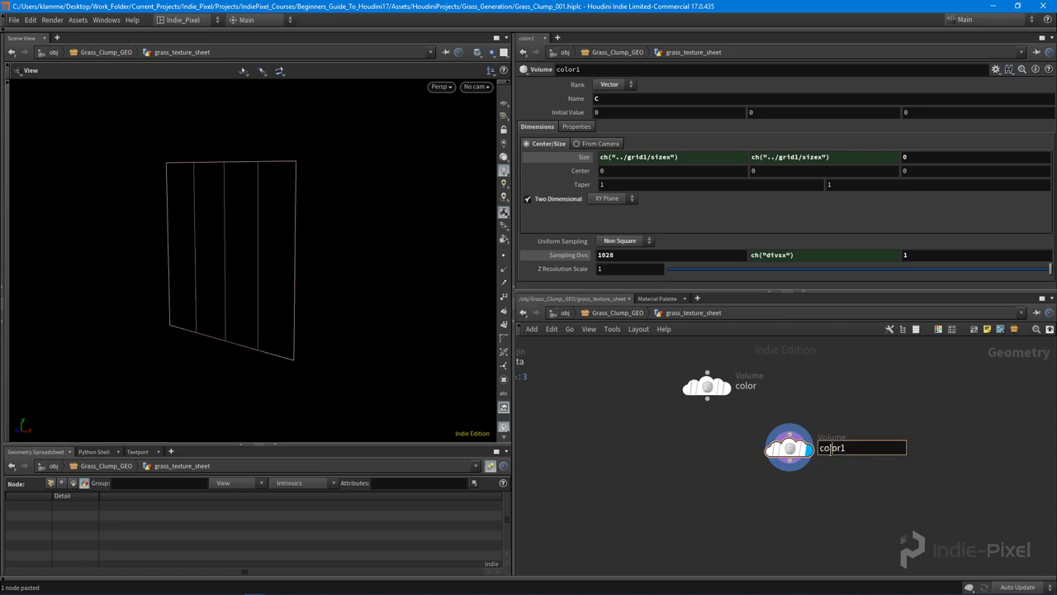
{"action": "key", "text": "BackSpace"}
{"action": "type", "text": "alpha"}
{"action": "key", "text": "Return"}
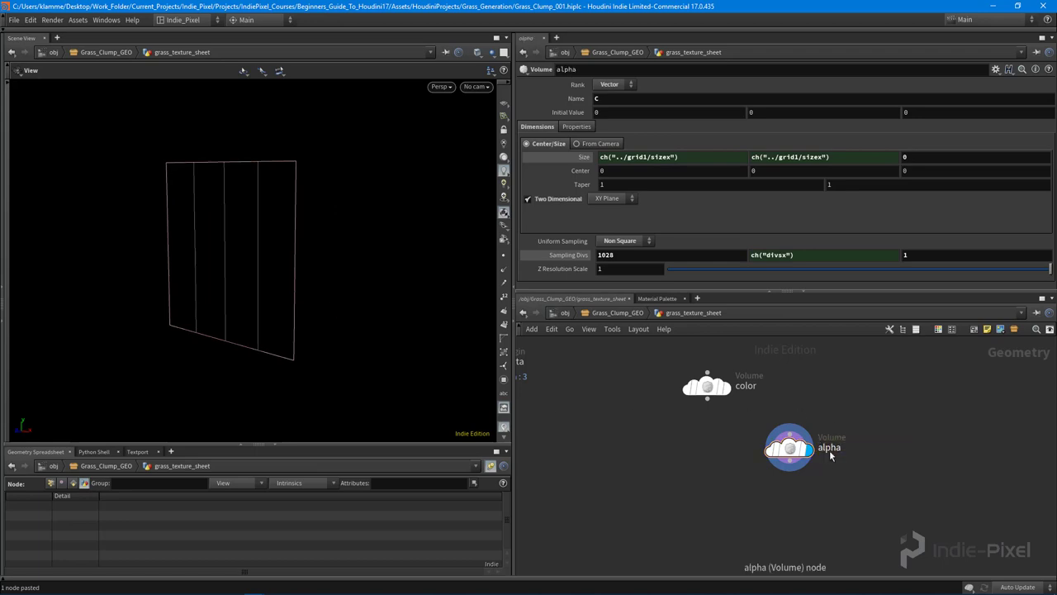
{"action": "left_click_drag", "start_coordinate": [789, 450], "coordinate": [788, 425]}
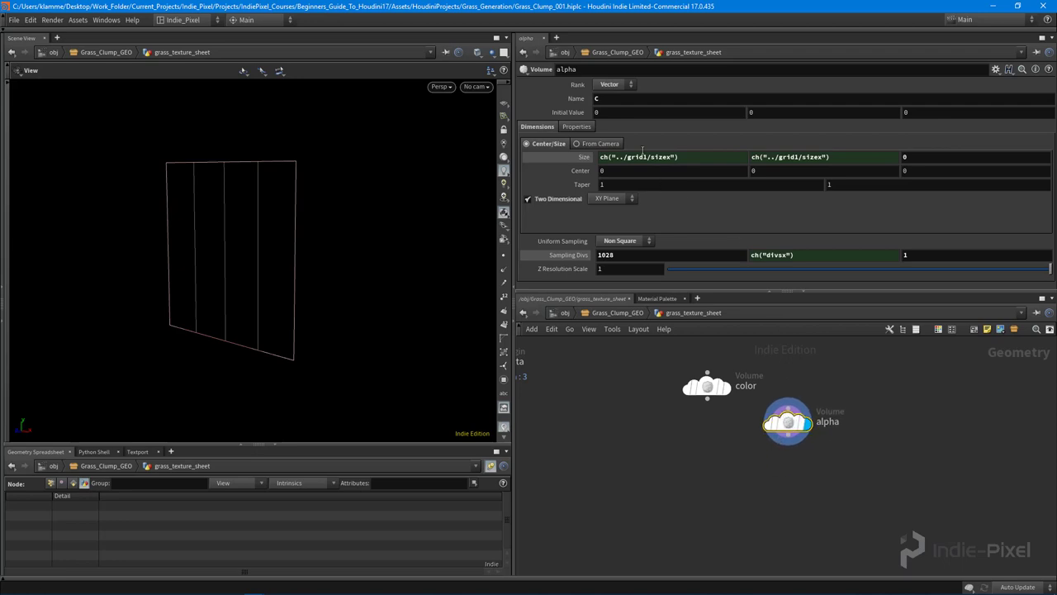
Set the alpha volume's rank to Scalar and its volume name to A
{"action": "left_click", "coordinate": [620, 86]}
{"action": "left_click", "coordinate": [613, 84]}
{"action": "left_click", "coordinate": [624, 99]}
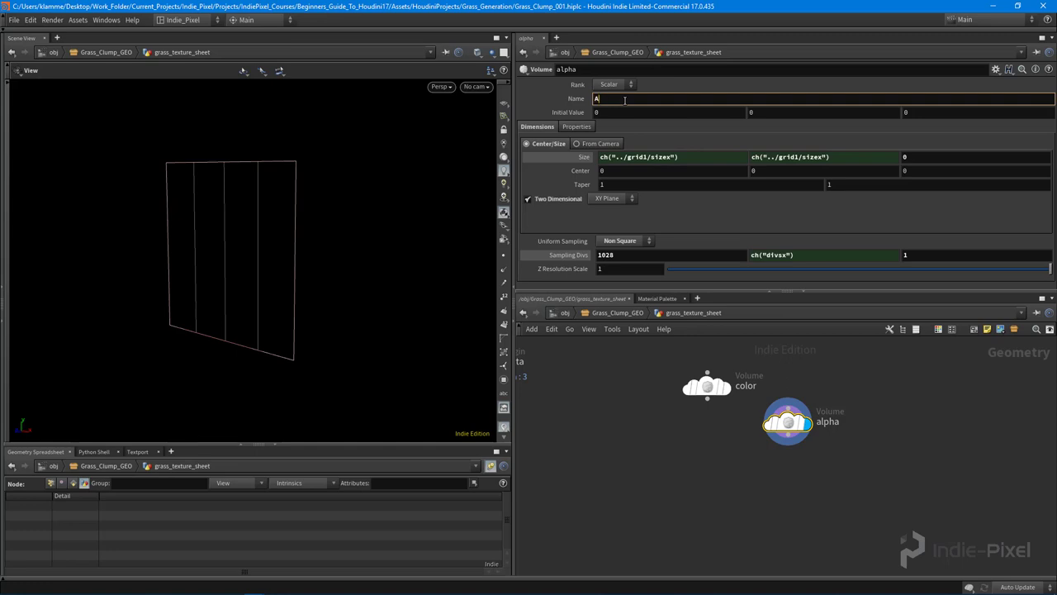
{"action": "type", "text": "A"}
{"action": "key", "text": "Return"}
Create a volume node named gradient from a copy of alpha, with G as its volume name
{"action": "middle_click_drag", "start_coordinate": [836, 505], "coordinate": [813, 493]}
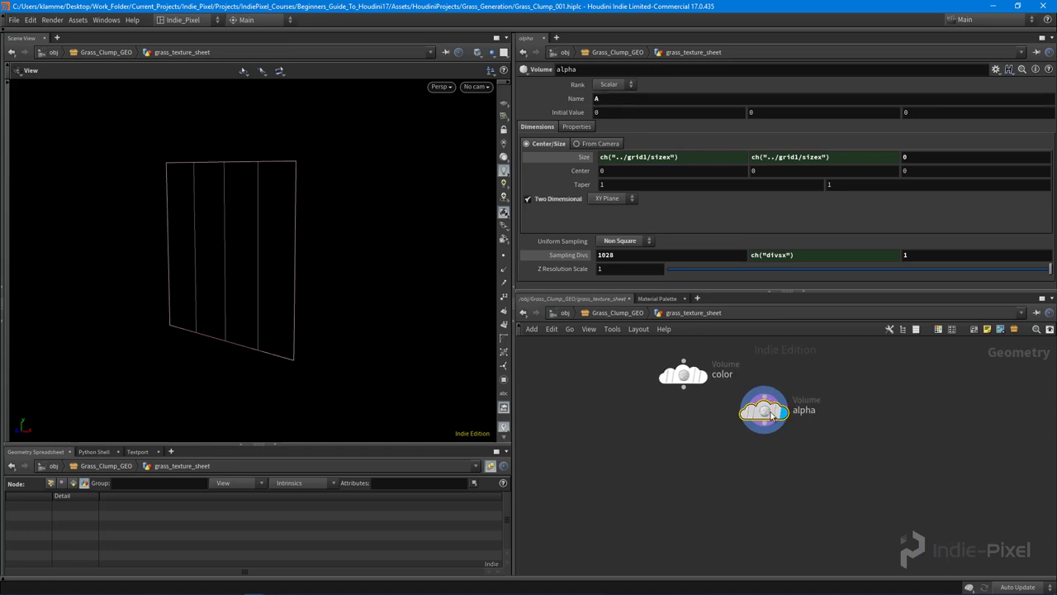
{"action": "left_click_drag", "start_coordinate": [775, 416], "coordinate": [831, 469], "text": "alt"}
{"action": "double_click", "coordinate": [853, 464]}
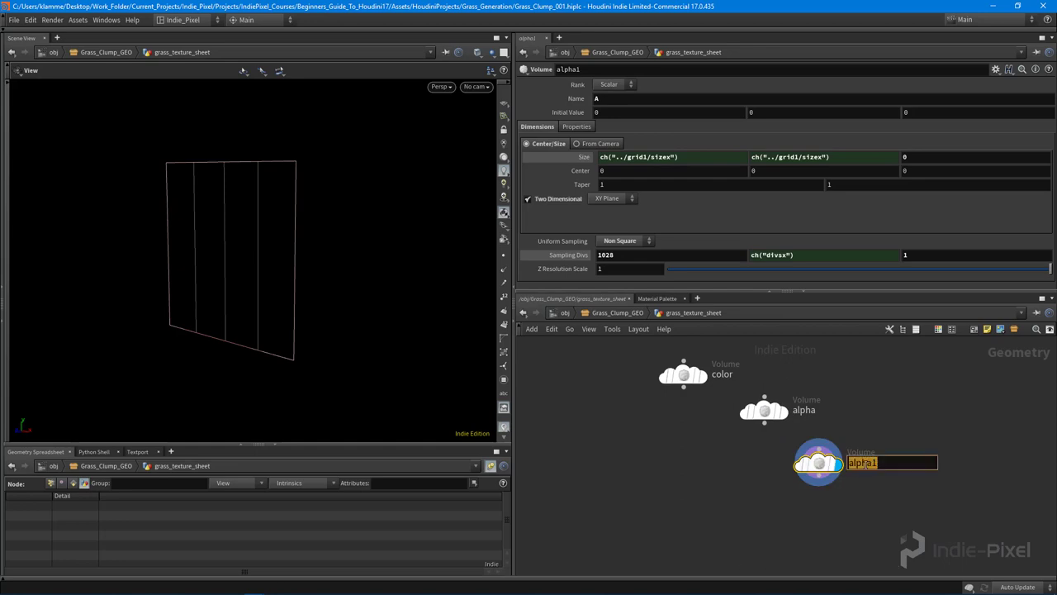
{"action": "type", "text": "gradi"}
{"action": "type", "text": "ent"}
{"action": "key", "text": "Return"}
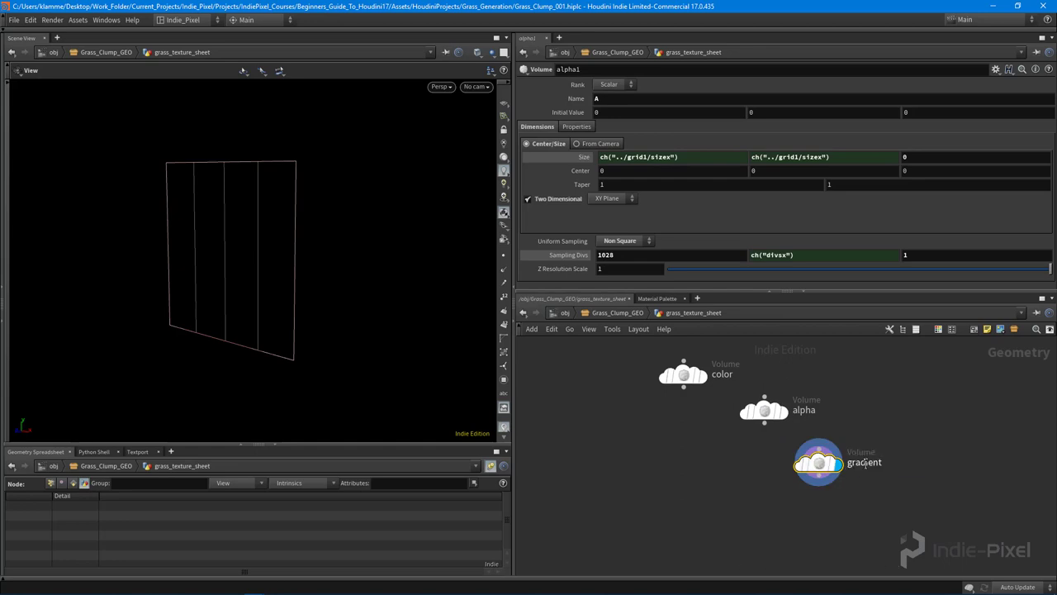
{"action": "left_click_drag", "start_coordinate": [822, 466], "coordinate": [836, 460]}
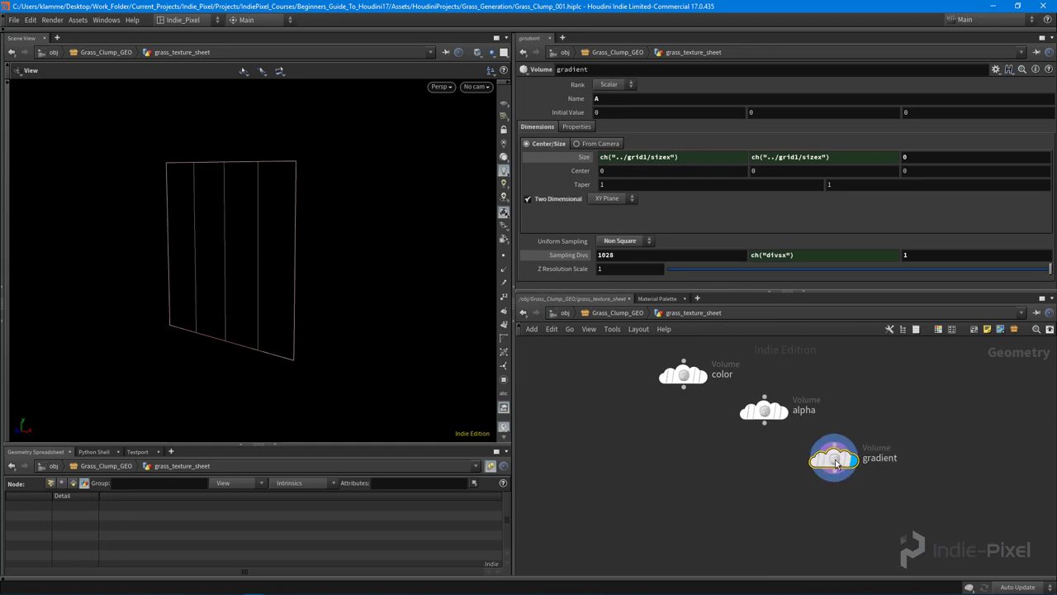
{"action": "left_click", "coordinate": [635, 98]}
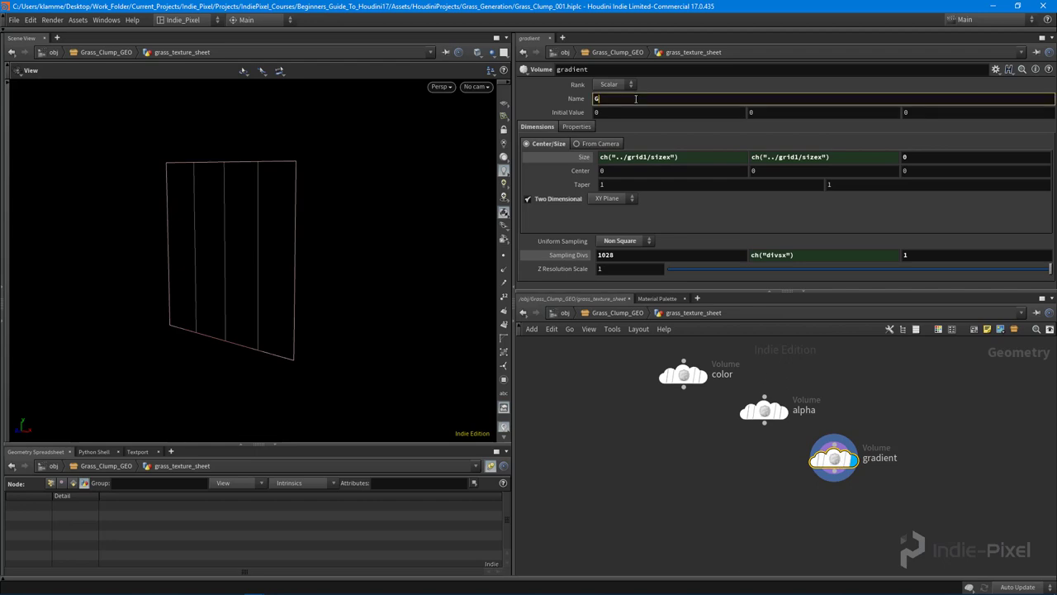
{"action": "key", "text": "Return"}
Add a Merge node below the volumes and connect color, alpha and gradient to it in that order
{"action": "middle_click_drag", "start_coordinate": [846, 380], "coordinate": [842, 370]}
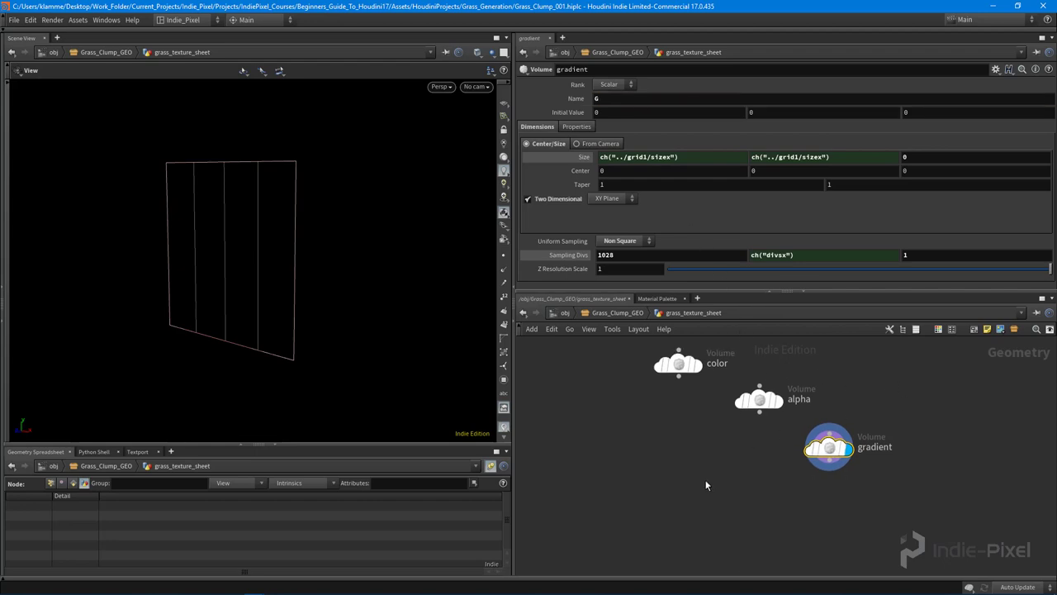
{"action": "key", "text": "Tab"}
{"action": "type", "text": "merge"}
{"action": "key", "text": "Return"}
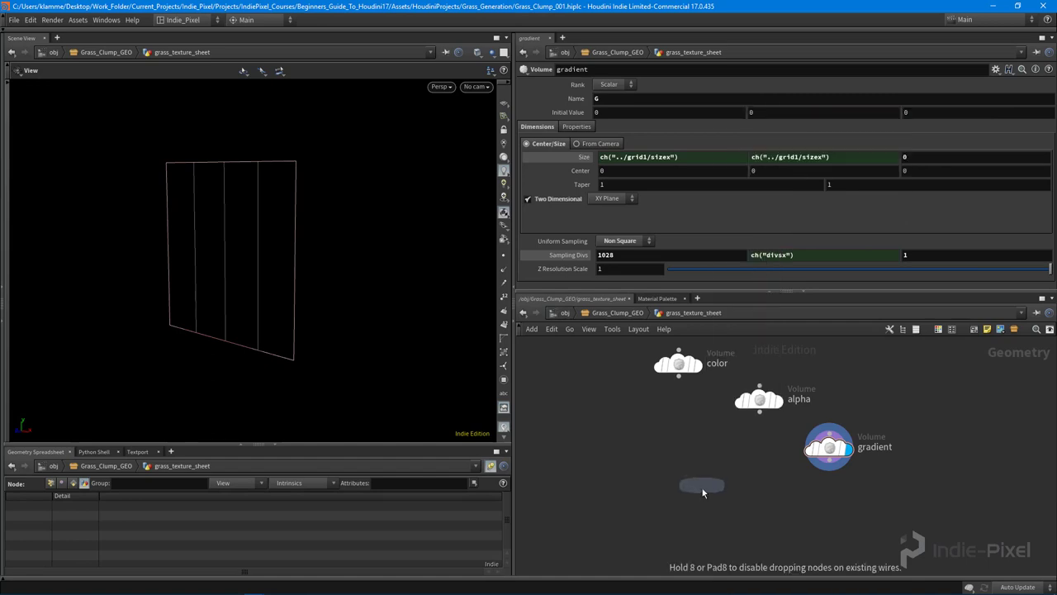
{"action": "left_click", "coordinate": [701, 482]}
{"action": "left_click", "coordinate": [679, 377]}
{"action": "left_click", "coordinate": [700, 470]}
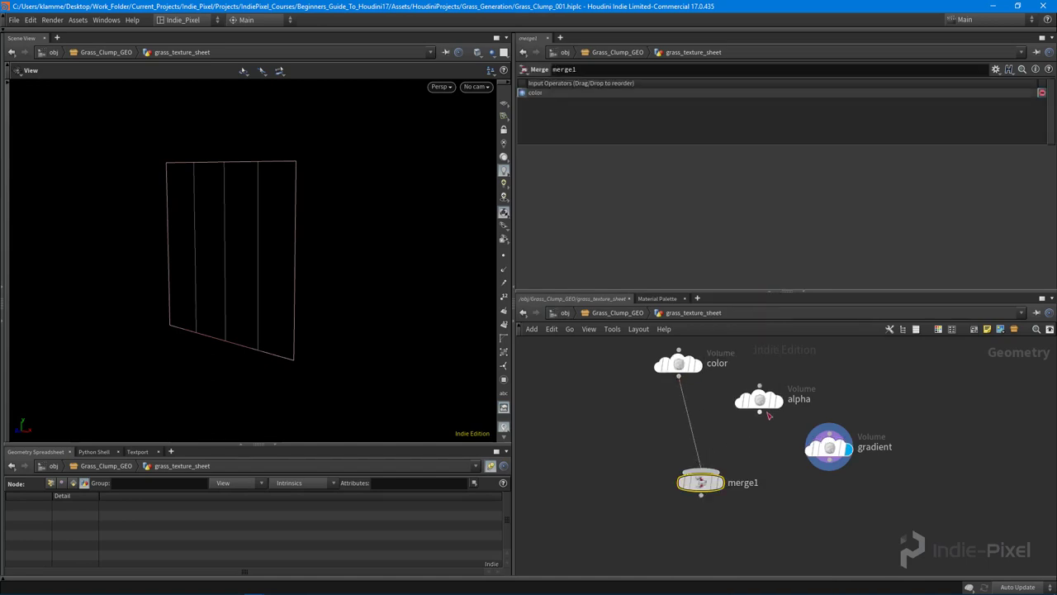
{"action": "left_click", "coordinate": [759, 411]}
{"action": "left_click", "coordinate": [700, 471]}
{"action": "left_click", "coordinate": [829, 466]}
{"action": "left_click", "coordinate": [700, 471]}
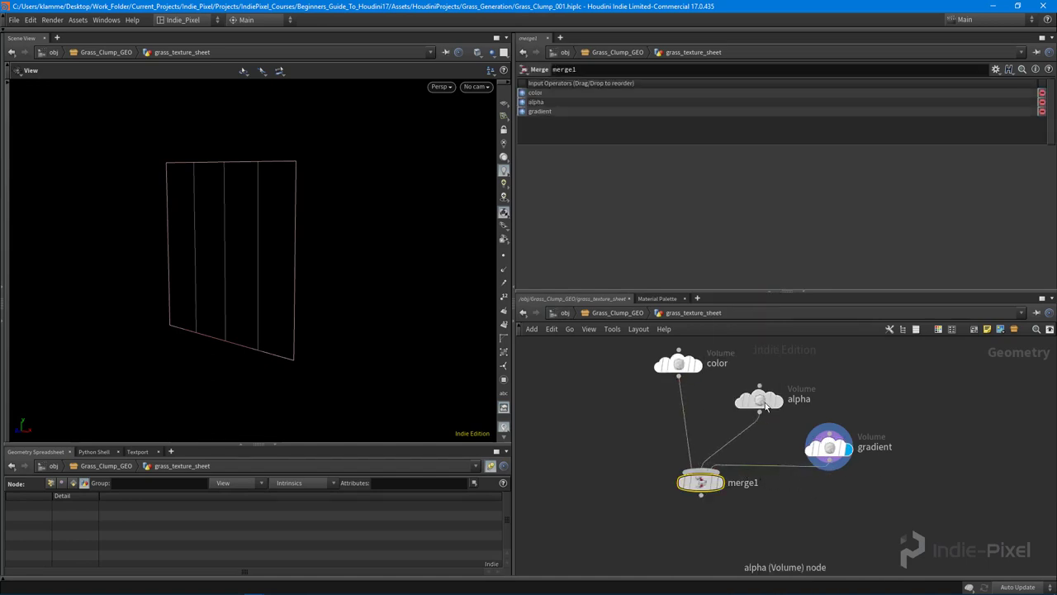
Spread the alpha and gradient nodes out above the merge node and enlarge the network editor
{"action": "left_click_drag", "start_coordinate": [765, 402], "coordinate": [784, 388]}
{"action": "left_click_drag", "start_coordinate": [830, 451], "coordinate": [815, 438]}
{"action": "middle_click_drag", "start_coordinate": [840, 487], "coordinate": [839, 430]}
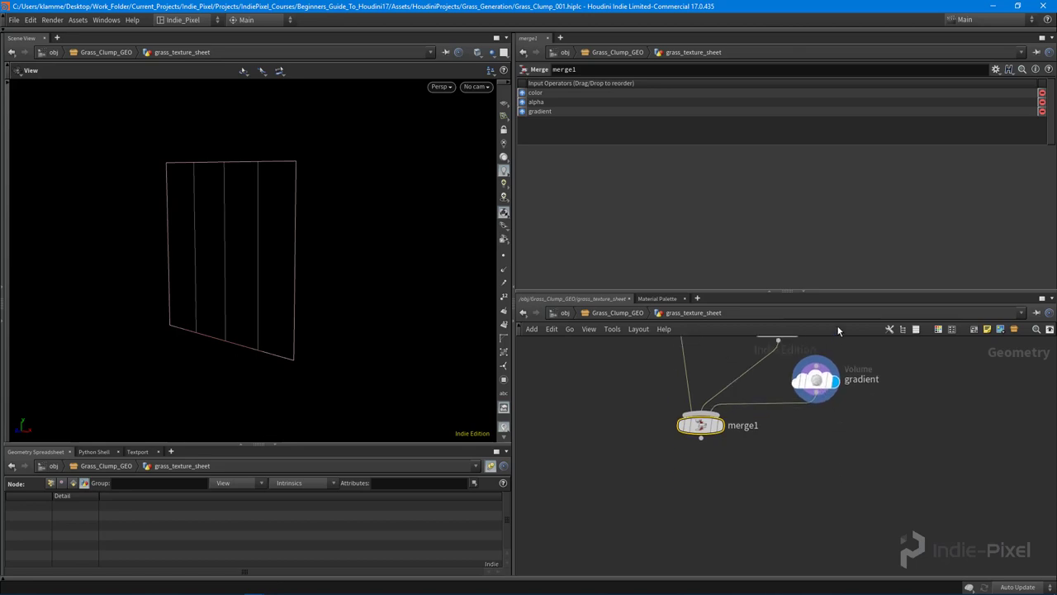
{"action": "left_click_drag", "start_coordinate": [837, 290], "coordinate": [836, 233]}
{"action": "middle_click_drag", "start_coordinate": [855, 421], "coordinate": [823, 463]}
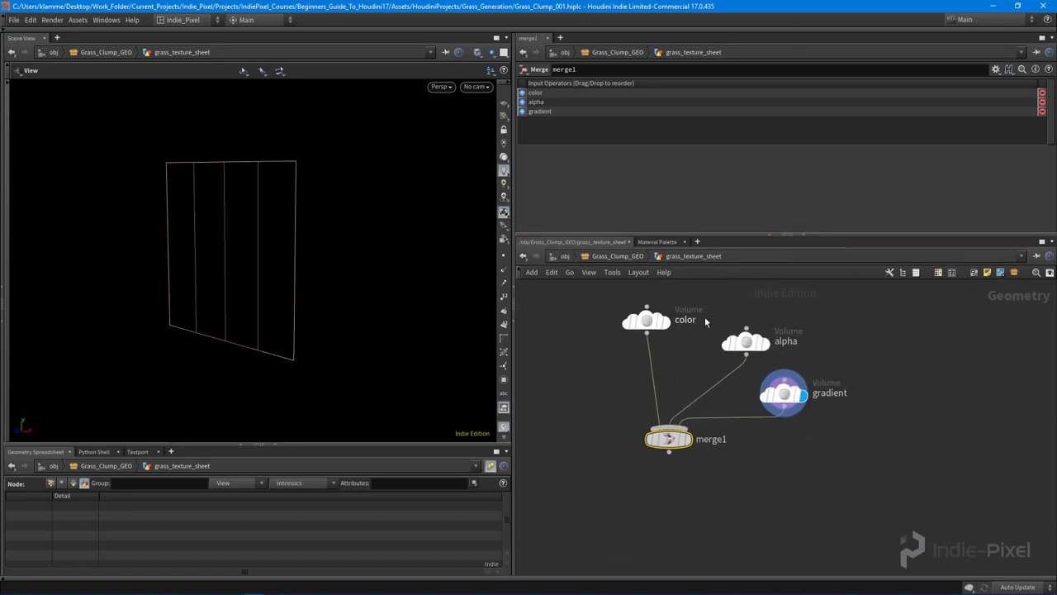
Add an Object Merge node to the side of the volume nodes and rename it get_our_blades
{"action": "scroll", "coordinate": [709, 445], "scroll_direction": "down", "scroll_amount": 3}
{"action": "middle_click_drag", "start_coordinate": [690, 475], "coordinate": [828, 432]}
{"action": "middle_click_drag", "start_coordinate": [888, 464], "coordinate": [774, 494]}
{"action": "scroll", "coordinate": [849, 384], "scroll_direction": "up", "scroll_amount": 2}
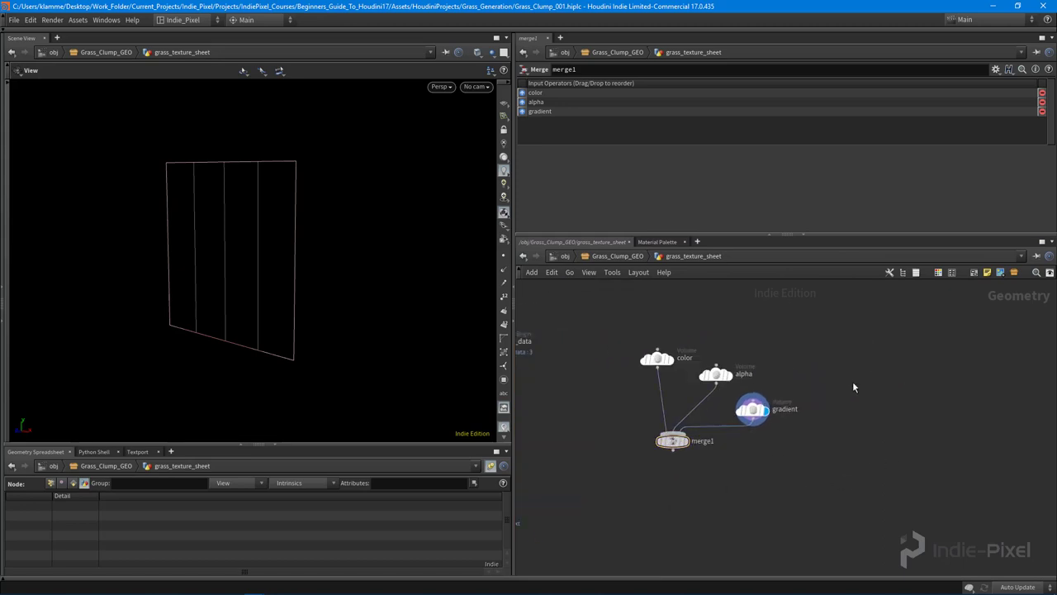
{"action": "key", "text": "Tab"}
{"action": "mouse_move", "coordinate": [859, 372]}
{"action": "type", "text": "object"}
{"action": "key", "text": "Return"}
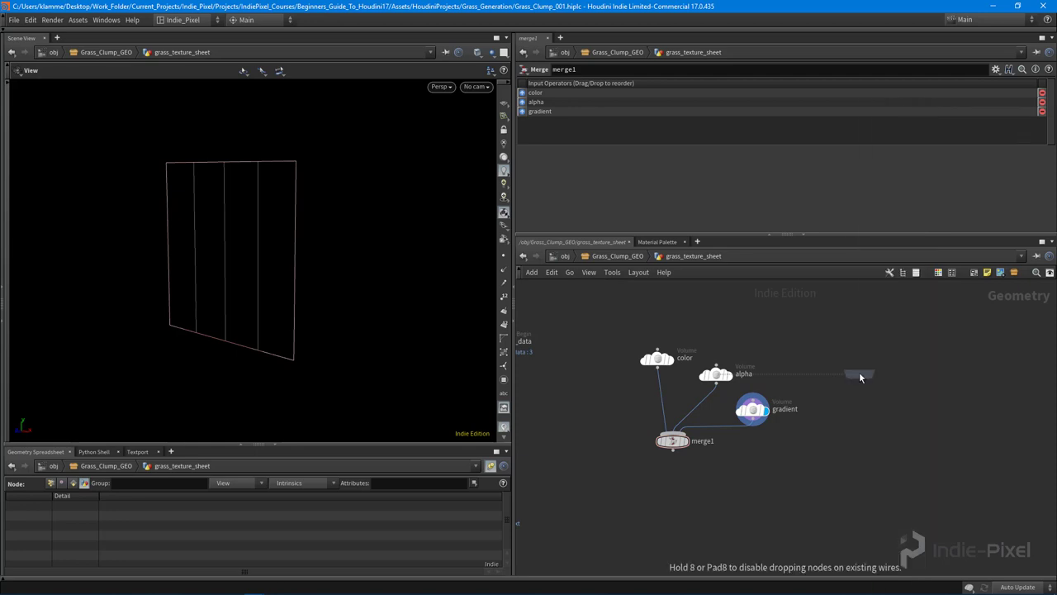
{"action": "left_click", "coordinate": [865, 372]}
{"action": "double_click", "coordinate": [915, 374]}
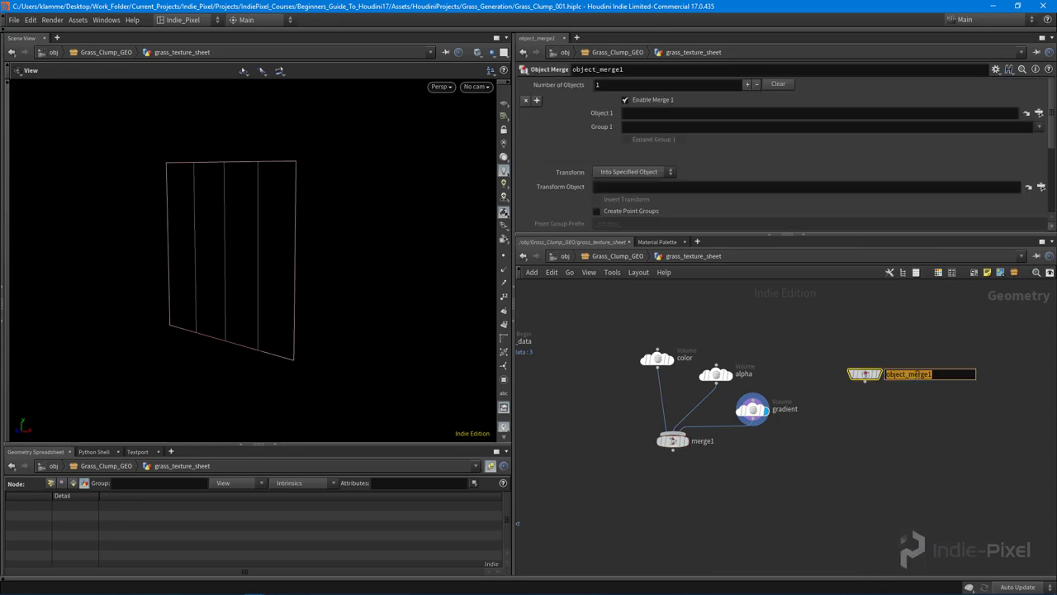
{"action": "type", "text": "get_our_blades"}
{"action": "key", "text": "Return"}
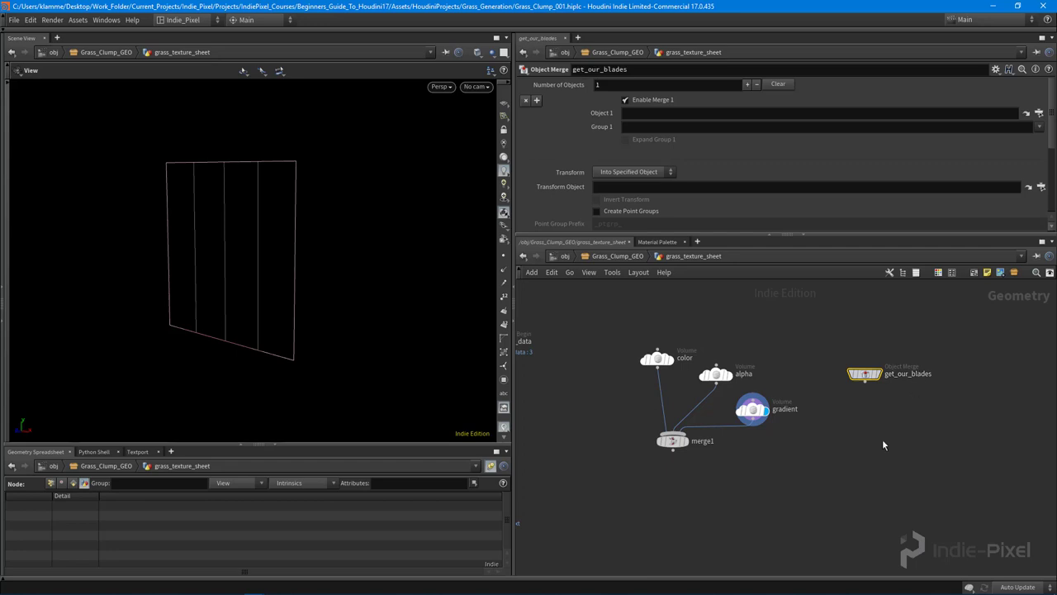
{"action": "left_click_drag", "start_coordinate": [882, 378], "coordinate": [888, 378]}
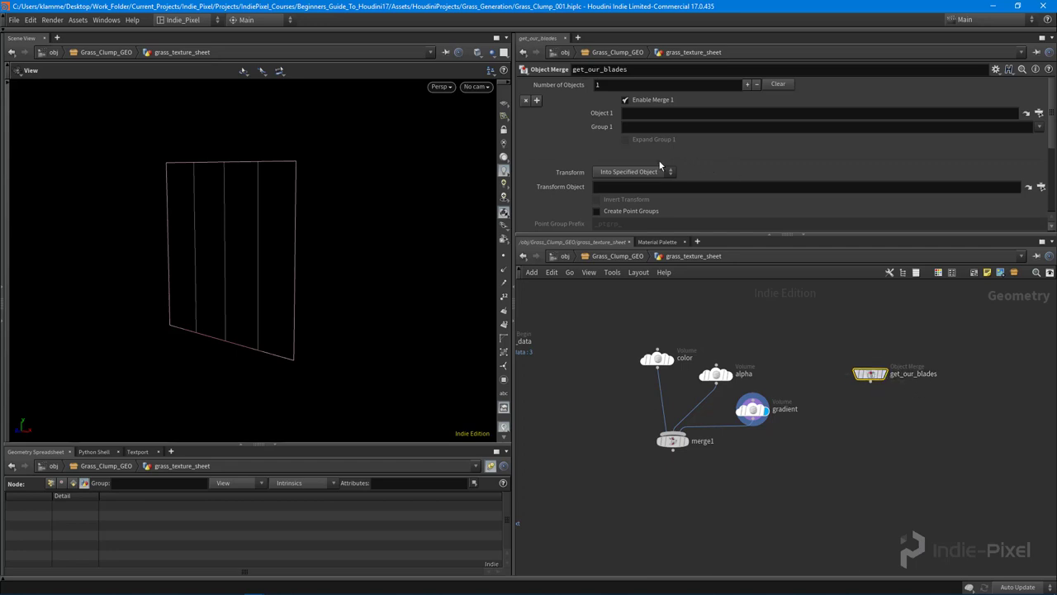
Set the Transform of get_our_blades to None and open the operator chooser for Object 1
{"action": "left_click", "coordinate": [638, 175]}
{"action": "left_click", "coordinate": [640, 183]}
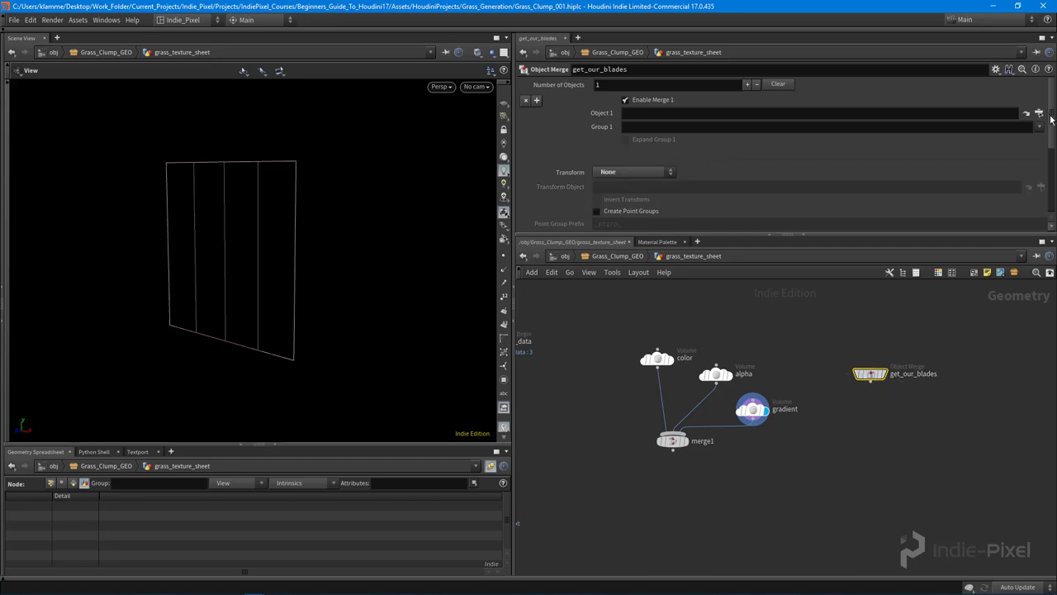
{"action": "left_click", "coordinate": [1039, 113]}
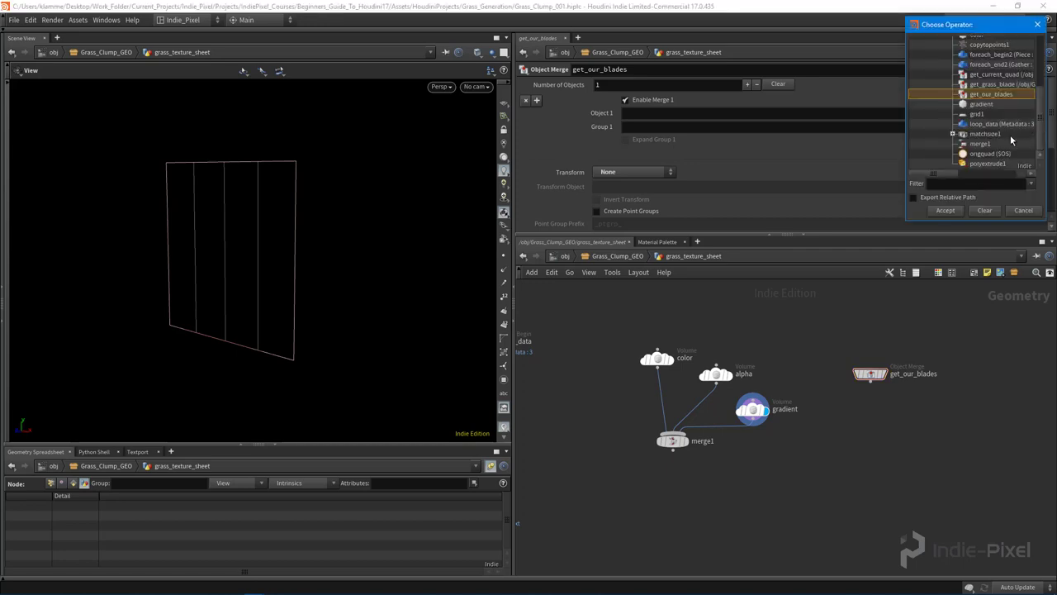
Add a Null node directly below foreach_end2 at the end of the blade loop
{"action": "left_click", "coordinate": [788, 468]}
{"action": "middle_click_drag", "start_coordinate": [749, 485], "coordinate": [1041, 349]}
{"action": "key", "text": "Tab"}
{"action": "type", "text": "nu"}
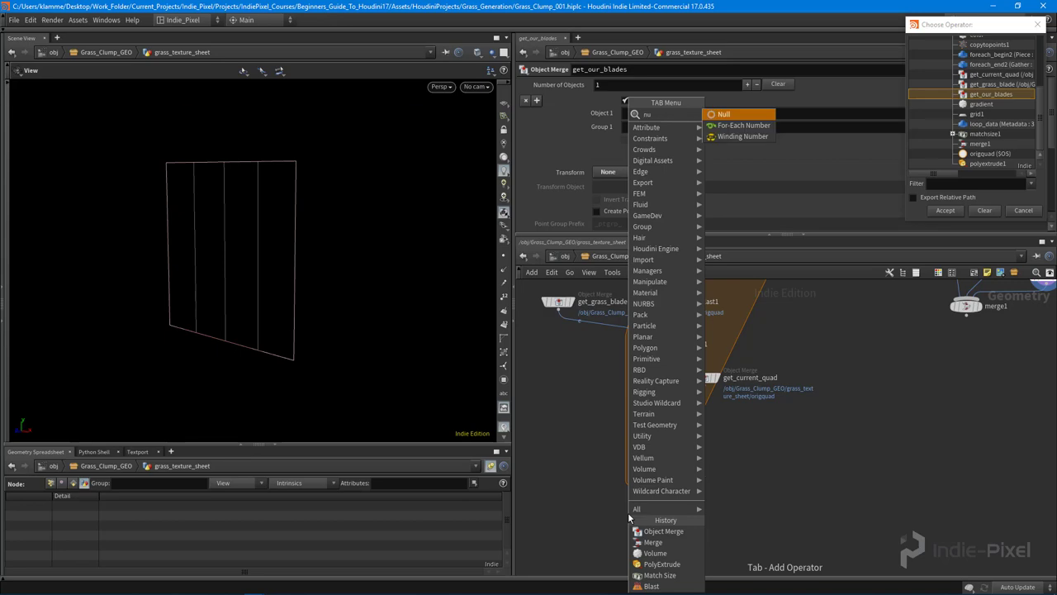
{"action": "key", "text": "Return"}
{"action": "left_click", "coordinate": [641, 525]}
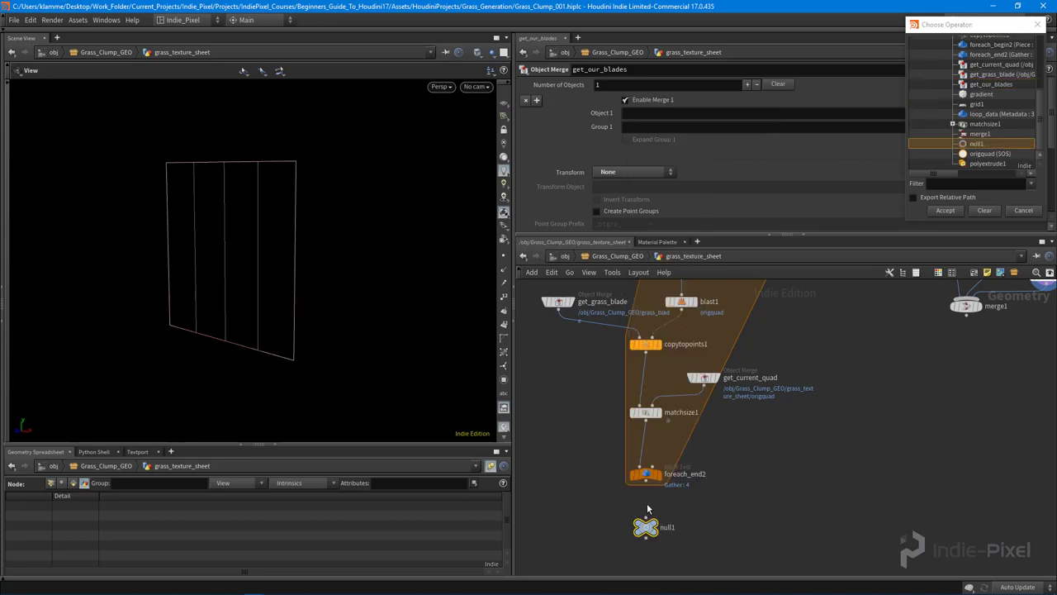
Connect foreach_end2 to the new Null node and rename the Null OUT_BLADE_SHEET
{"action": "scroll", "coordinate": [645, 516], "scroll_direction": "up", "scroll_amount": 3}
{"action": "middle_click_drag", "start_coordinate": [669, 541], "coordinate": [723, 460]}
{"action": "double_click", "coordinate": [737, 465]}
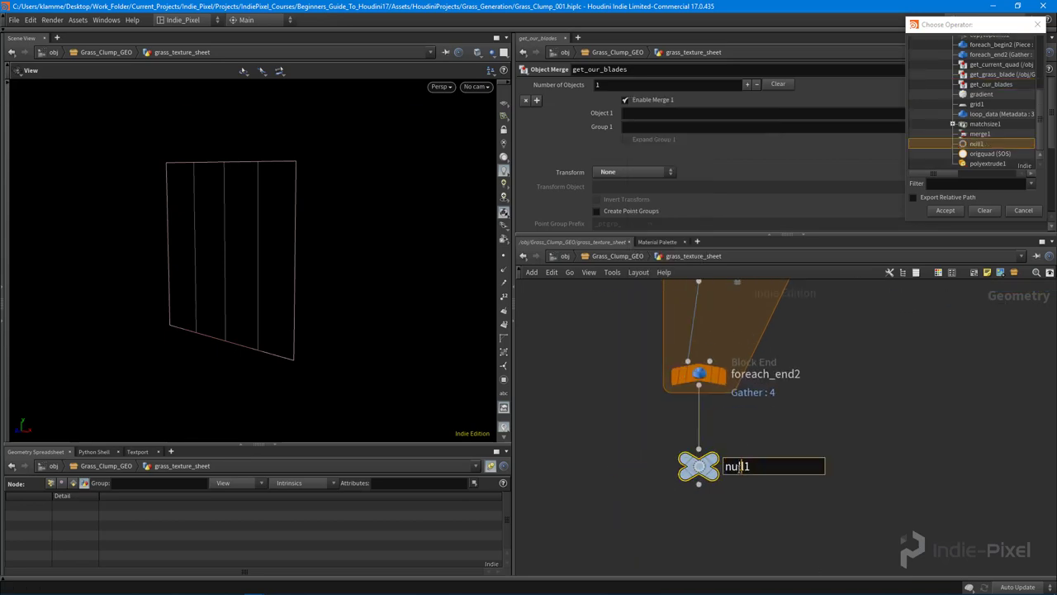
{"action": "type", "text": "OUT_BLADE_SHEE"}
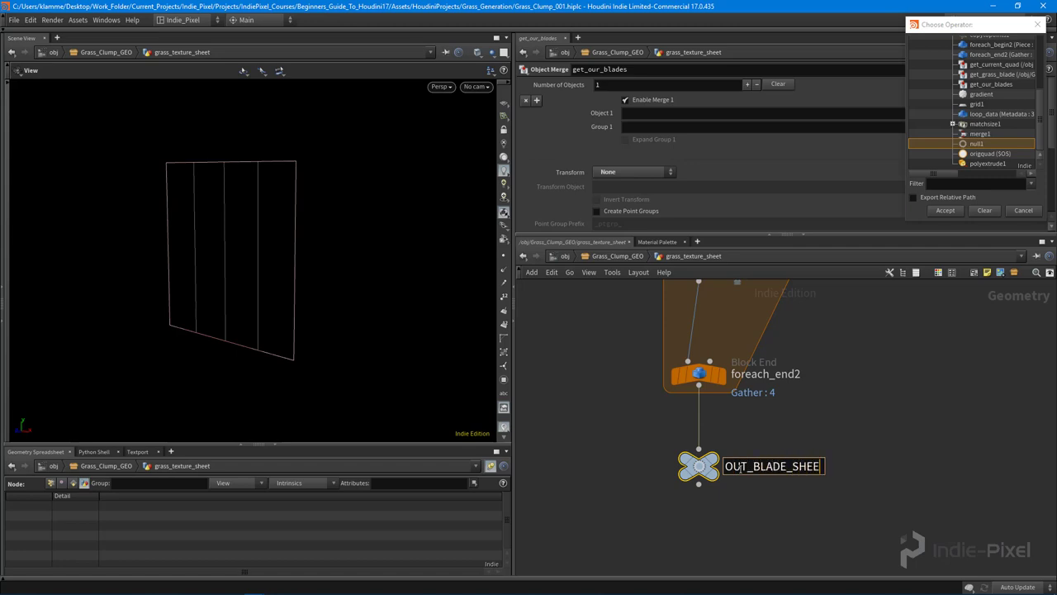
{"action": "type", "text": "T"}
{"action": "key", "text": "Return"}
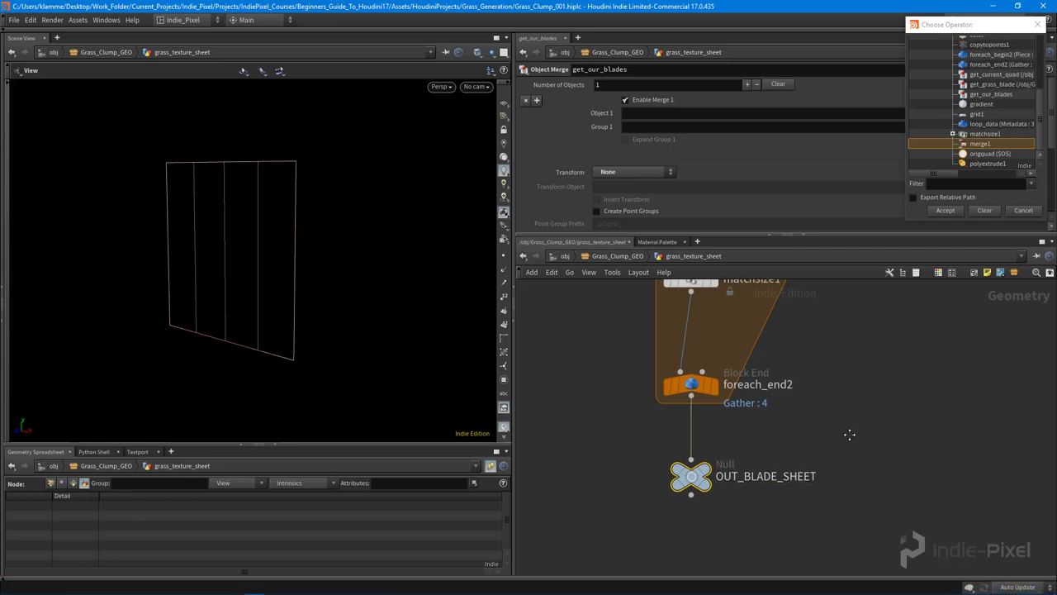
Choose OUT_BLADE_SHEET as Object 1 of the get_our_blades node
{"action": "middle_click_drag", "start_coordinate": [850, 434], "coordinate": [690, 540]}
{"action": "scroll", "coordinate": [851, 446], "scroll_direction": "down", "scroll_amount": 3}
{"action": "middle_click_drag", "start_coordinate": [919, 404], "coordinate": [699, 547]}
{"action": "scroll", "coordinate": [924, 408], "scroll_direction": "up", "scroll_amount": 2}
{"action": "middle_click_drag", "start_coordinate": [930, 428], "coordinate": [925, 437]}
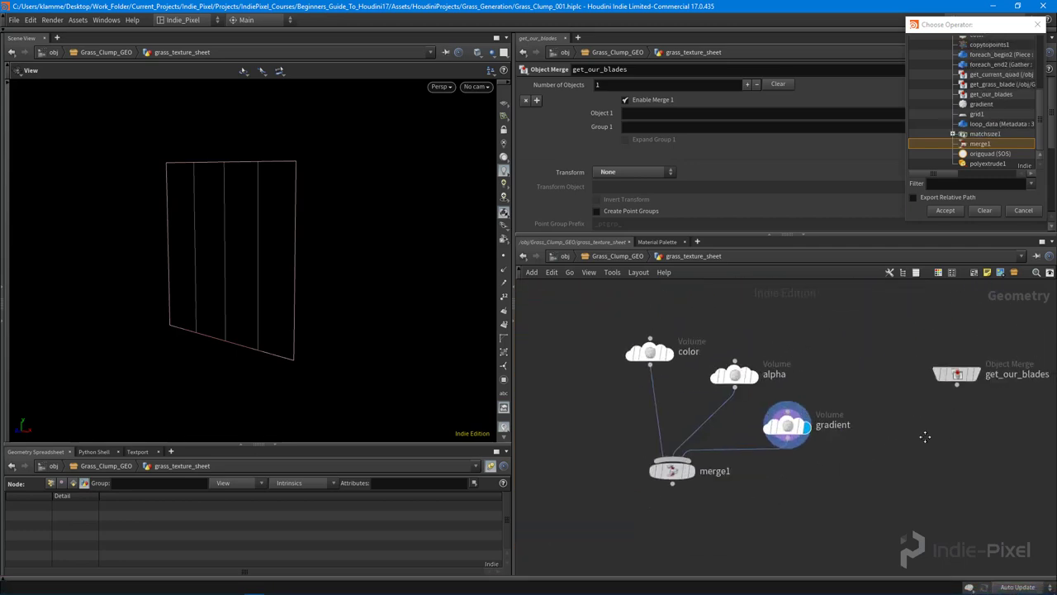
{"action": "scroll", "coordinate": [983, 115], "scroll_direction": "up", "scroll_amount": 10}
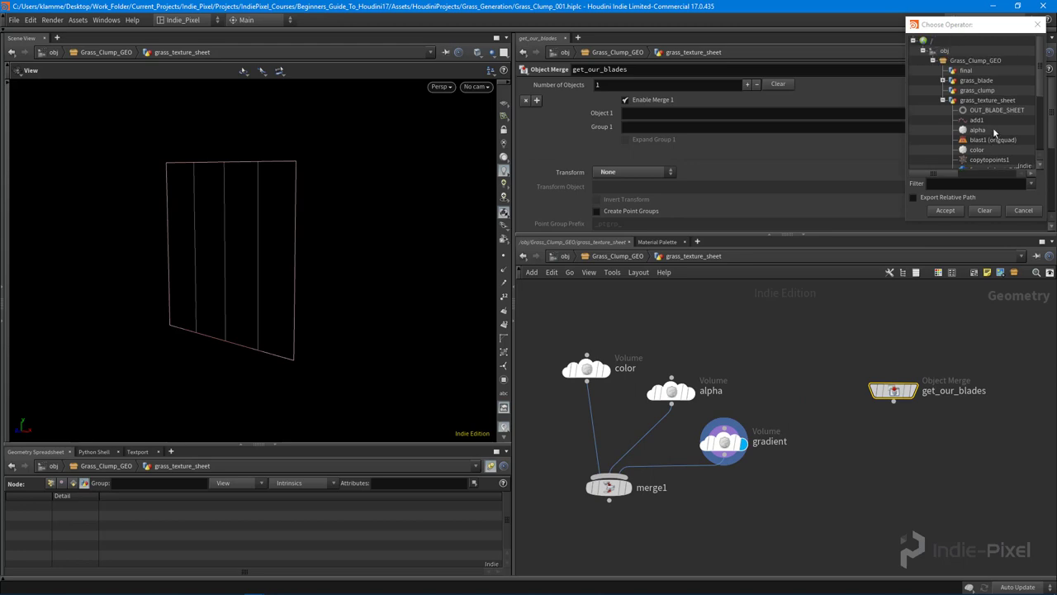
{"action": "double_click", "coordinate": [995, 113]}
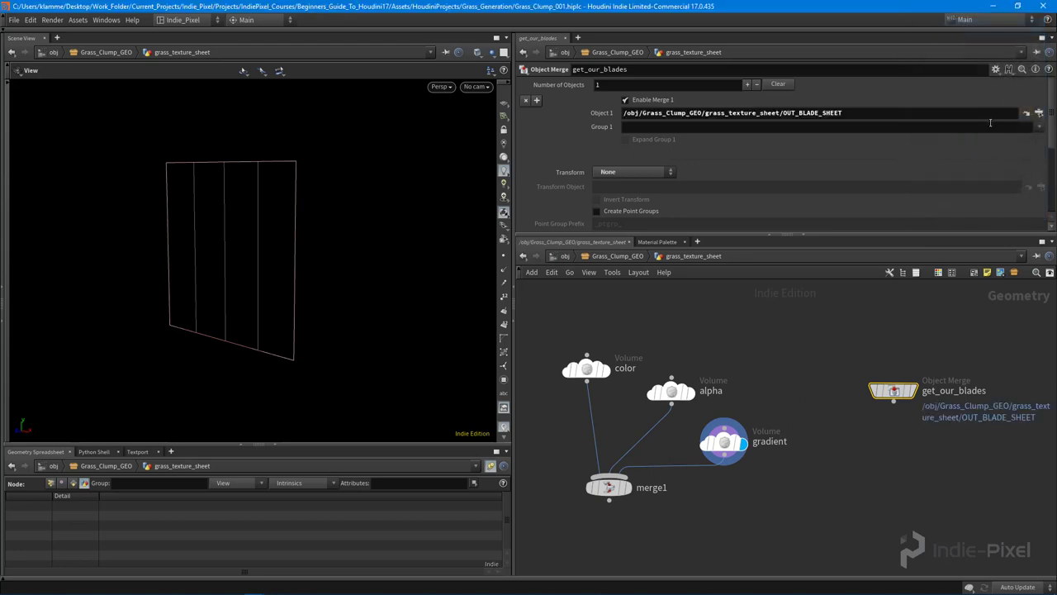
Display the get_our_blades node and examine the imported grass blades from the front
{"action": "left_click", "coordinate": [914, 393]}
{"action": "left_click_drag", "start_coordinate": [137, 284], "coordinate": [173, 276]}
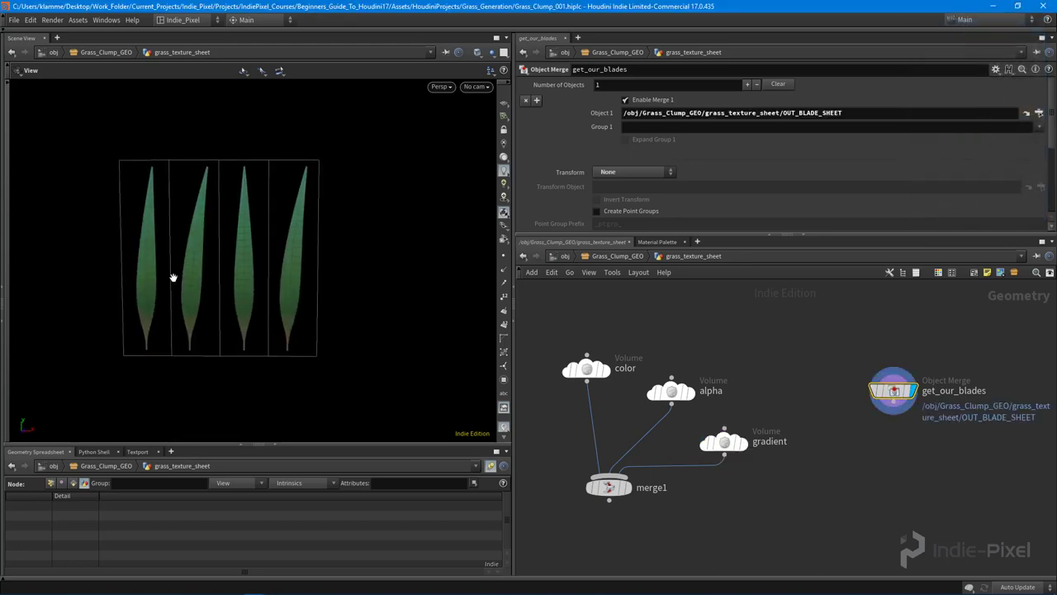
{"action": "right_click_drag", "start_coordinate": [236, 303], "coordinate": [257, 305]}
{"action": "left_click_drag", "start_coordinate": [257, 305], "coordinate": [269, 305]}
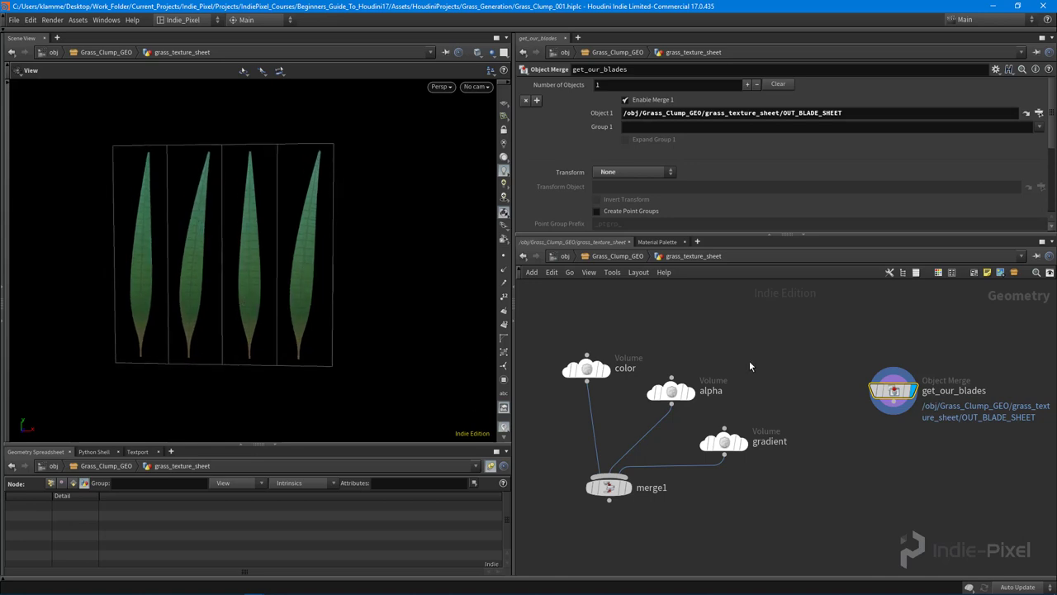
Move the get_our_blades node down to about the level of merge1
{"action": "middle_click_drag", "start_coordinate": [749, 366], "coordinate": [783, 289]}
{"action": "left_click_drag", "start_coordinate": [925, 324], "coordinate": [896, 416]}
{"action": "middle_click_drag", "start_coordinate": [792, 474], "coordinate": [785, 453]}
{"action": "key", "text": "Tab"}
{"action": "type", "text": "wra"}
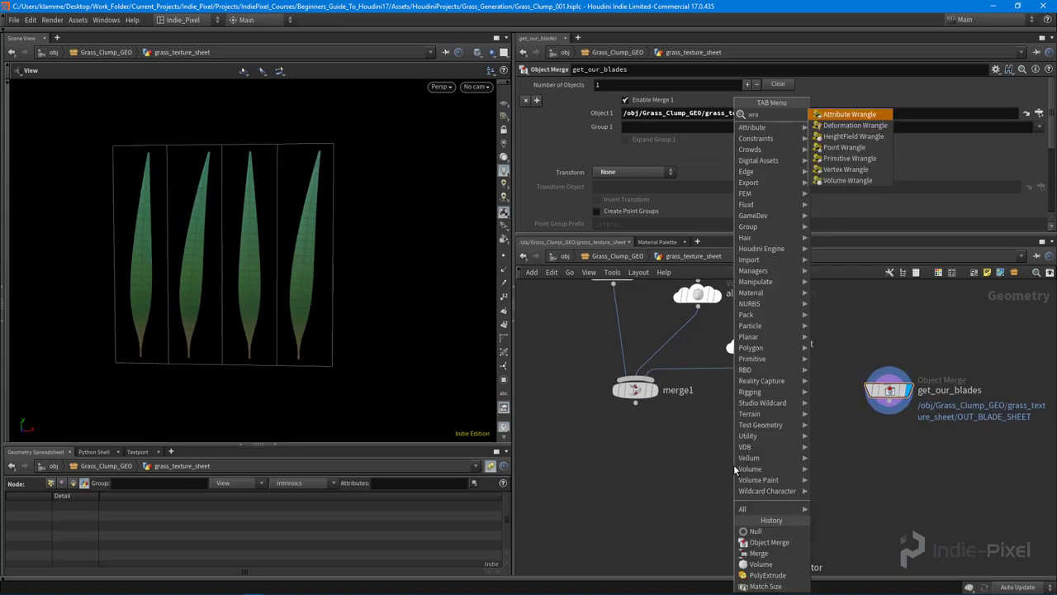
{"action": "key", "text": "Return"}
{"action": "left_click", "coordinate": [734, 466]}
{"action": "scroll", "coordinate": [661, 436], "scroll_direction": "up", "scroll_amount": 1}
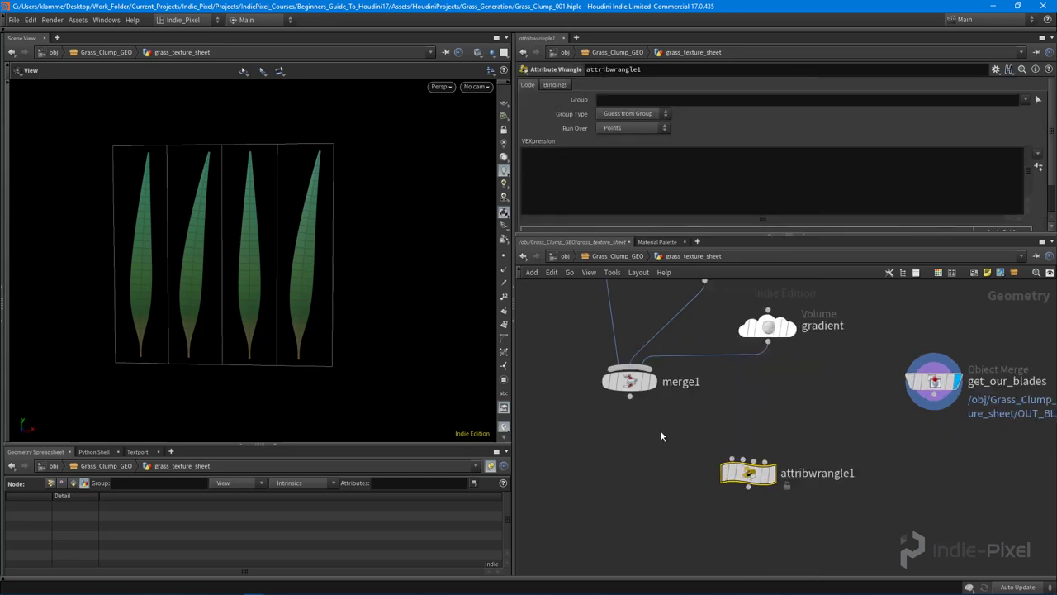
{"action": "left_click", "coordinate": [629, 397]}
{"action": "left_click", "coordinate": [731, 459]}
{"action": "left_click_drag", "start_coordinate": [704, 509], "coordinate": [871, 452]}
{"action": "key", "text": "Delete"}
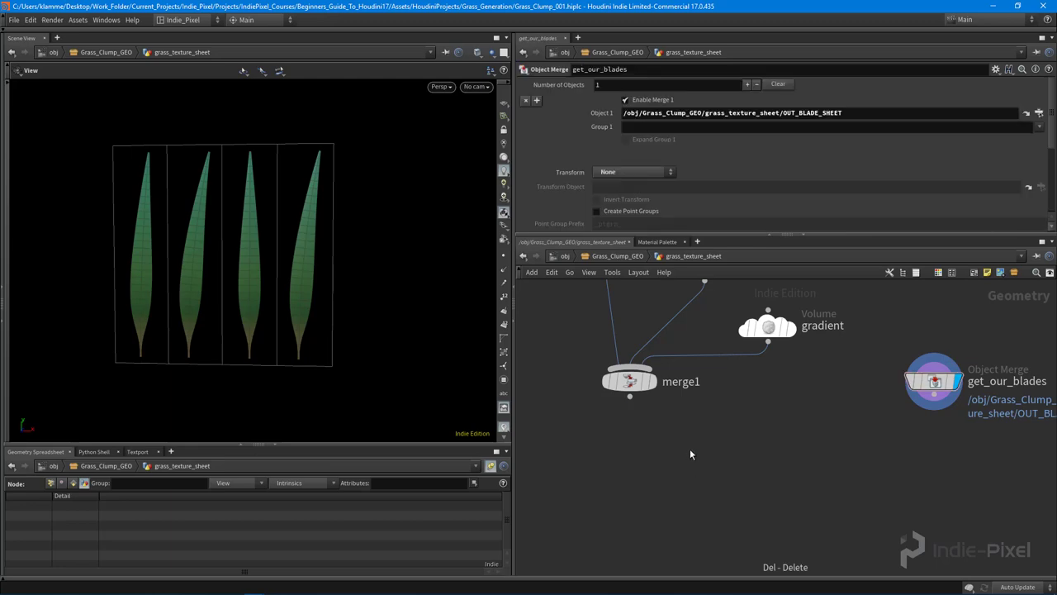
Add a Volume Wrangle node below merge1 and connect merge1 to its first input
{"action": "key", "text": "Tab"}
{"action": "type", "text": "volum"}
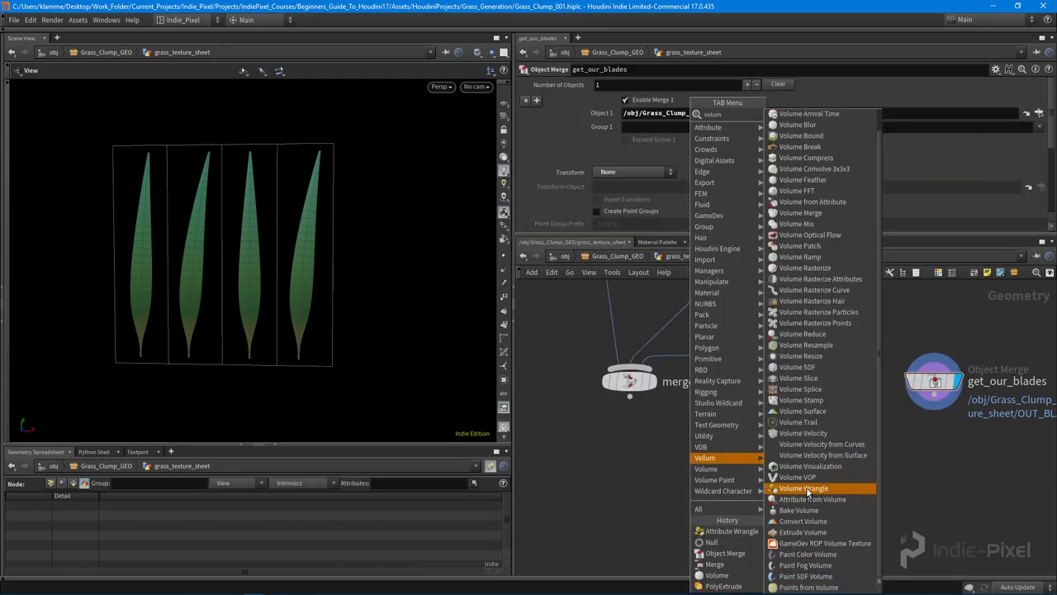
{"action": "left_click", "coordinate": [807, 488]}
{"action": "left_click", "coordinate": [745, 475]}
{"action": "left_click_drag", "start_coordinate": [630, 397], "coordinate": [747, 479]}
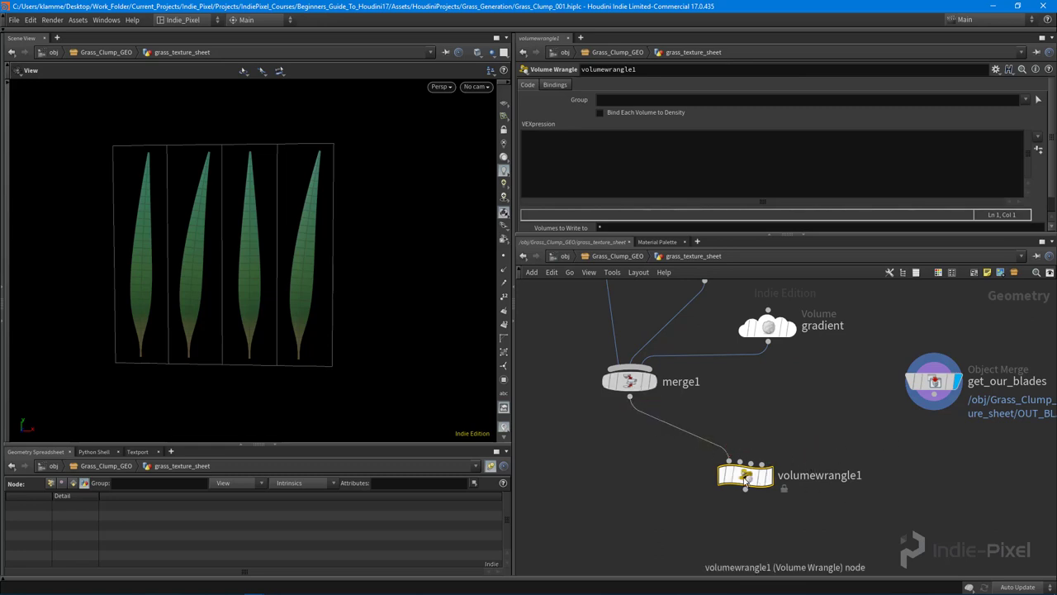
Connect get_our_blades to the volume wrangle's second input and align the wrangle under merge1
{"action": "left_click", "coordinate": [934, 404]}
{"action": "left_click", "coordinate": [740, 461]}
{"action": "left_click_drag", "start_coordinate": [746, 477], "coordinate": [645, 485]}
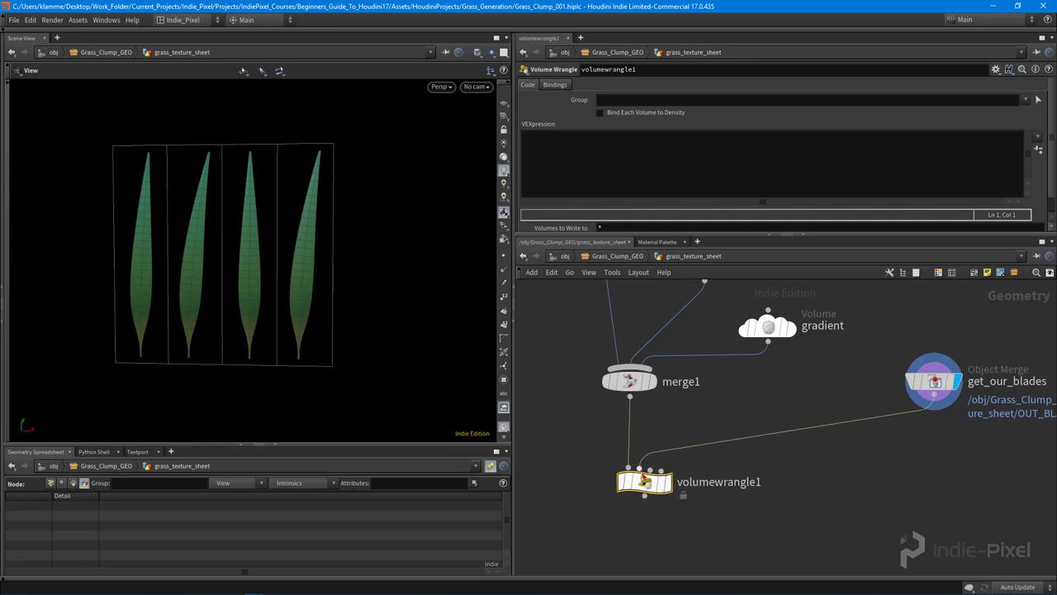
Display the volume wrangle's output in the viewport
{"action": "key", "text": "r"}
{"action": "middle_click_drag", "start_coordinate": [824, 444], "coordinate": [812, 456]}
{"action": "scroll", "coordinate": [808, 467], "scroll_direction": "down", "scroll_amount": 3}
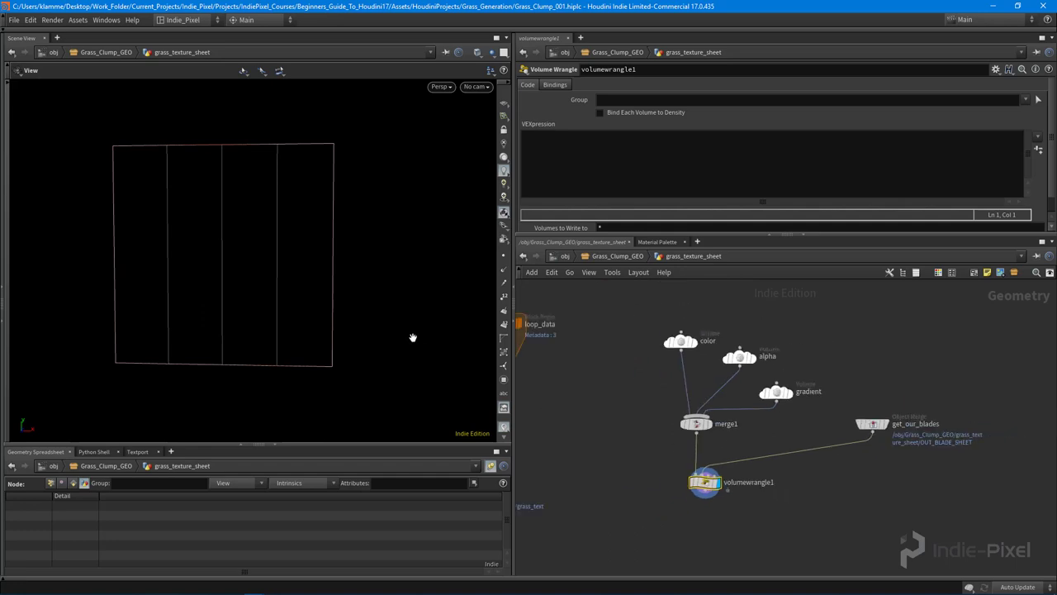
{"action": "left_click_drag", "start_coordinate": [298, 298], "coordinate": [269, 306]}
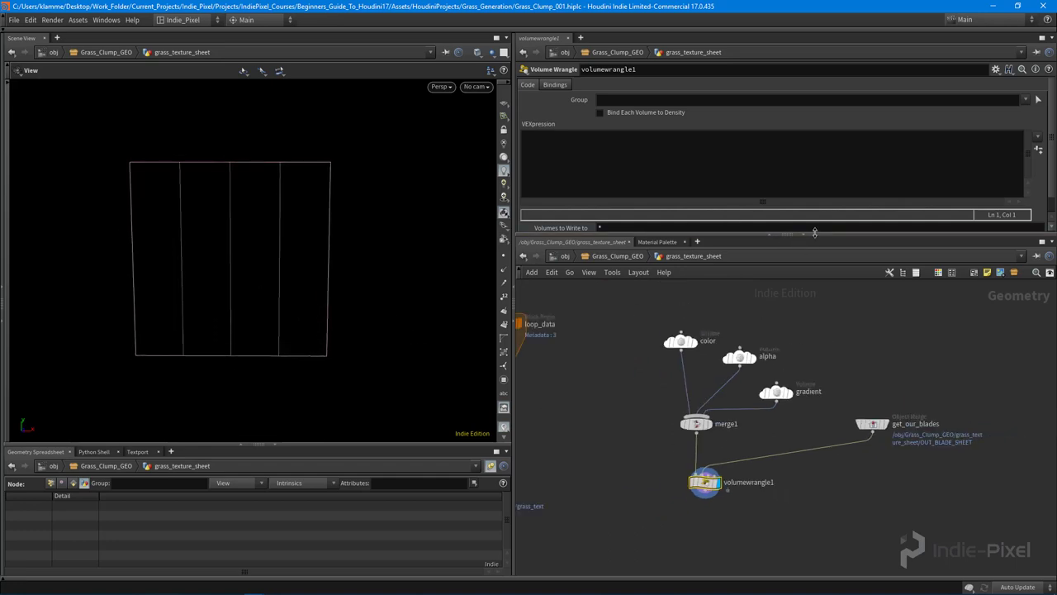
Enlarge the parameter area and declare the wrangle's output vectors in its VEXpression: "vector outhit, outuvw;"
{"action": "left_click_drag", "start_coordinate": [814, 233], "coordinate": [815, 295]}
{"action": "left_click", "coordinate": [628, 143]}
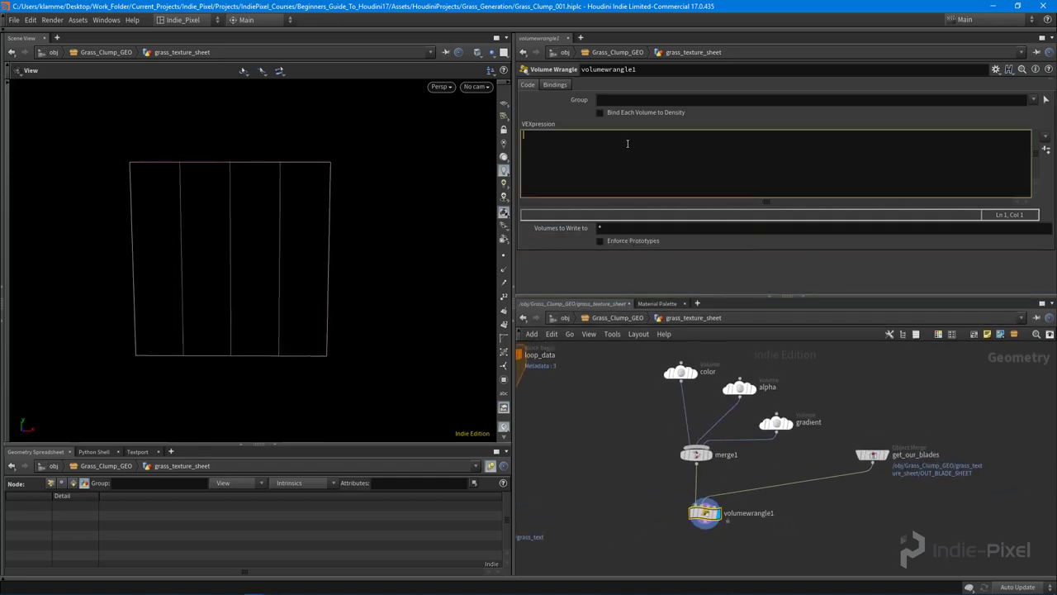
{"action": "key", "text": "Return"}
{"action": "type", "text": "vector out"}
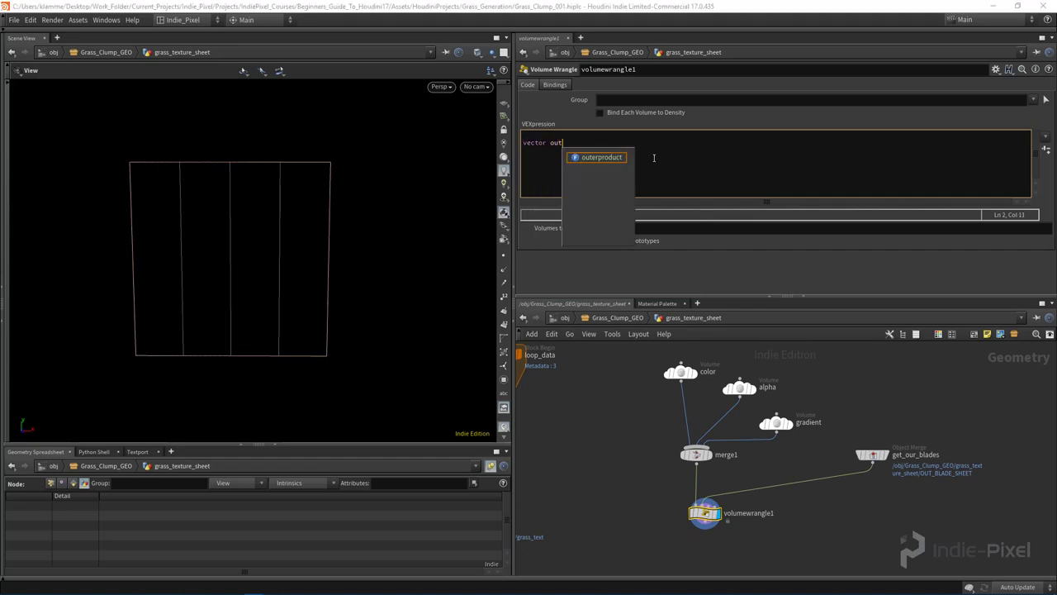
{"action": "type", "text": "hit, out"}
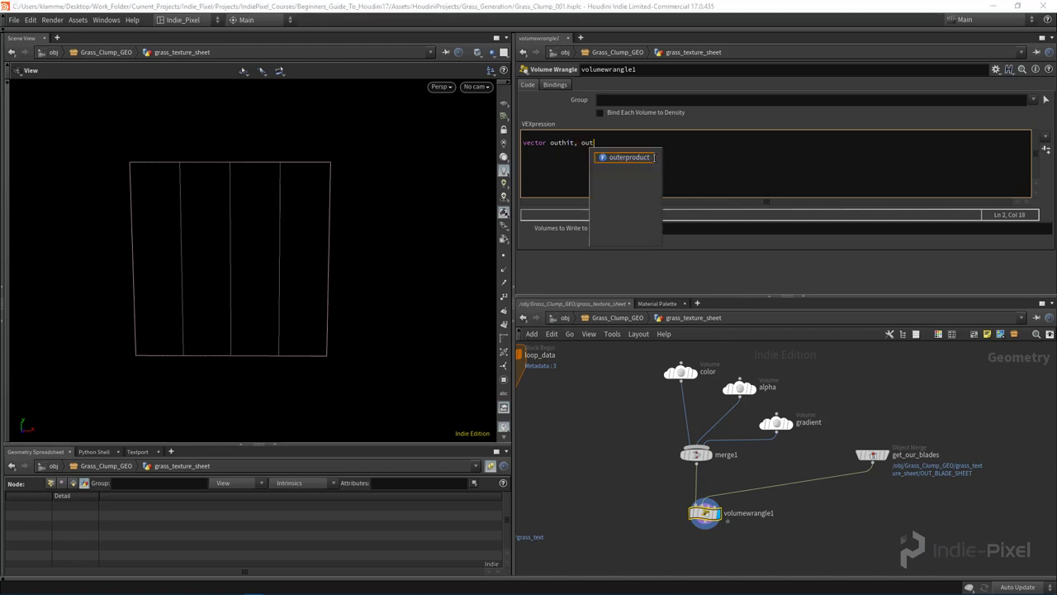
{"action": "key", "text": "BackSpace"}
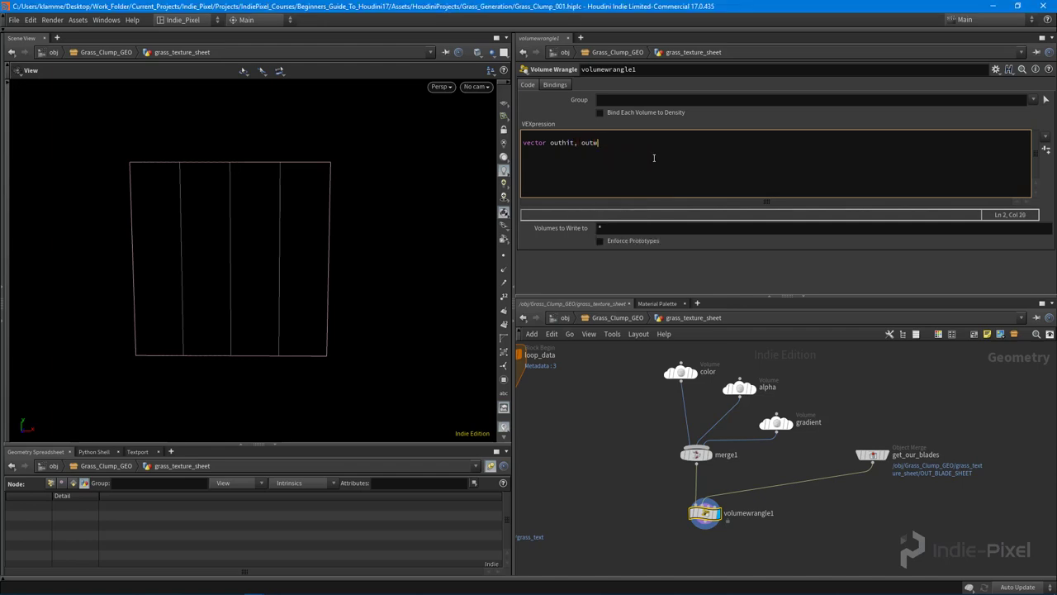
{"action": "type", "text": "uvw"}
{"action": "key", "text": "Left"}
{"action": "key", "text": "Left"}
{"action": "key", "text": "Left"}
{"action": "type", "text": "t"}
{"action": "key", "text": "End"}
{"action": "key", "text": "Return"}
{"action": "key", "text": "Return"}
Add the ray intersection line "int hit = intersect(1, @P, {0,0,-100}, outhit, outuvw);" to the VEXpression
{"action": "type", "text": "int hit = intersect"}
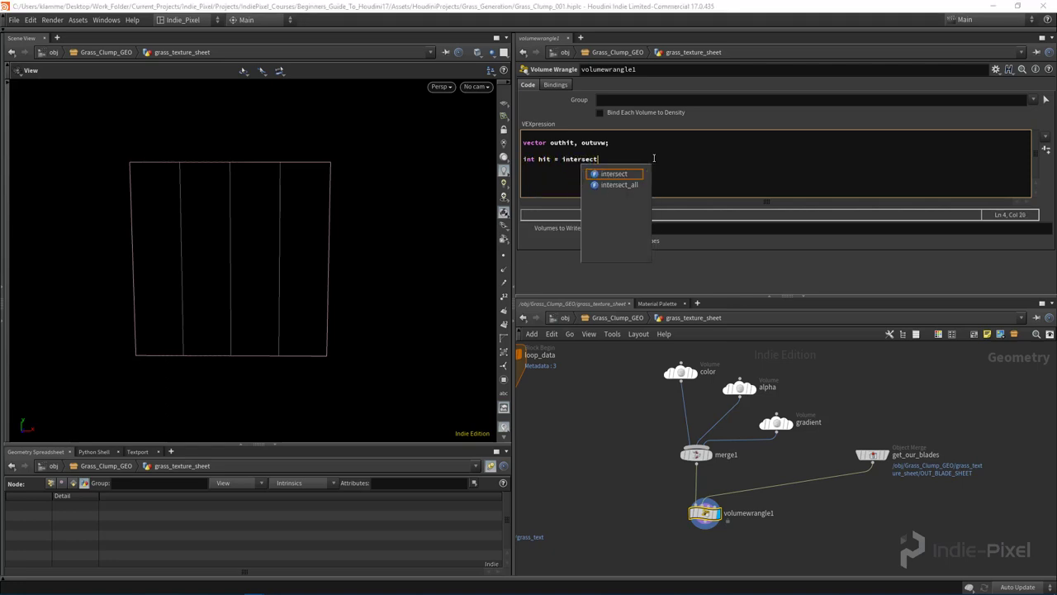
{"action": "type", "text": "()"}
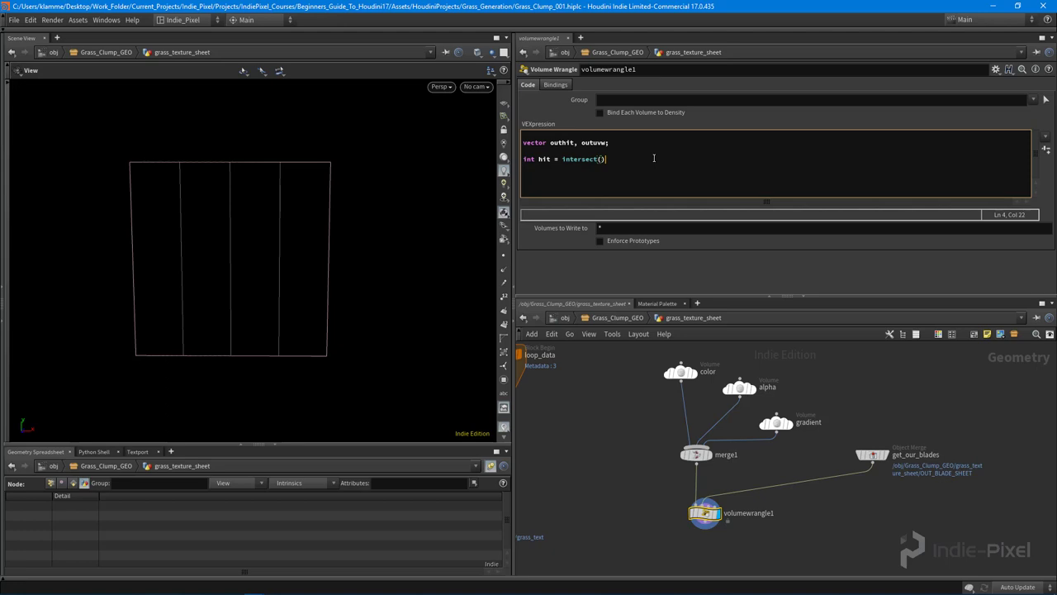
{"action": "type", "text": "1, @"}
{"action": "type", "text": "P"}
{"action": "type", "text": ", {0,0,-100}, outhit, outuvw"}
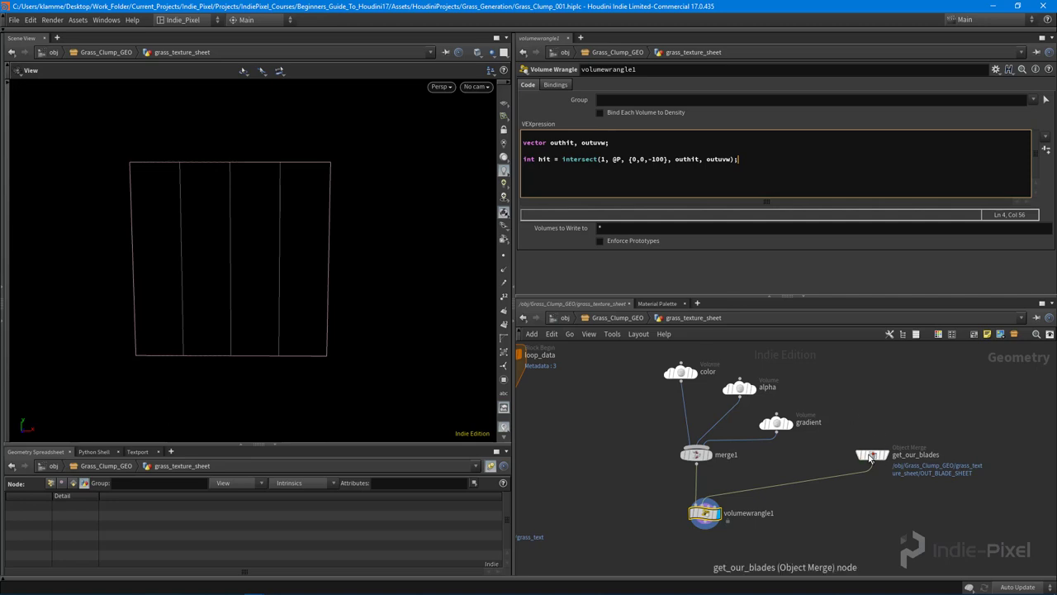
Move get_our_blades slightly lower beside the volume wrangle and enlarge the network editor
{"action": "left_click_drag", "start_coordinate": [874, 455], "coordinate": [875, 478]}
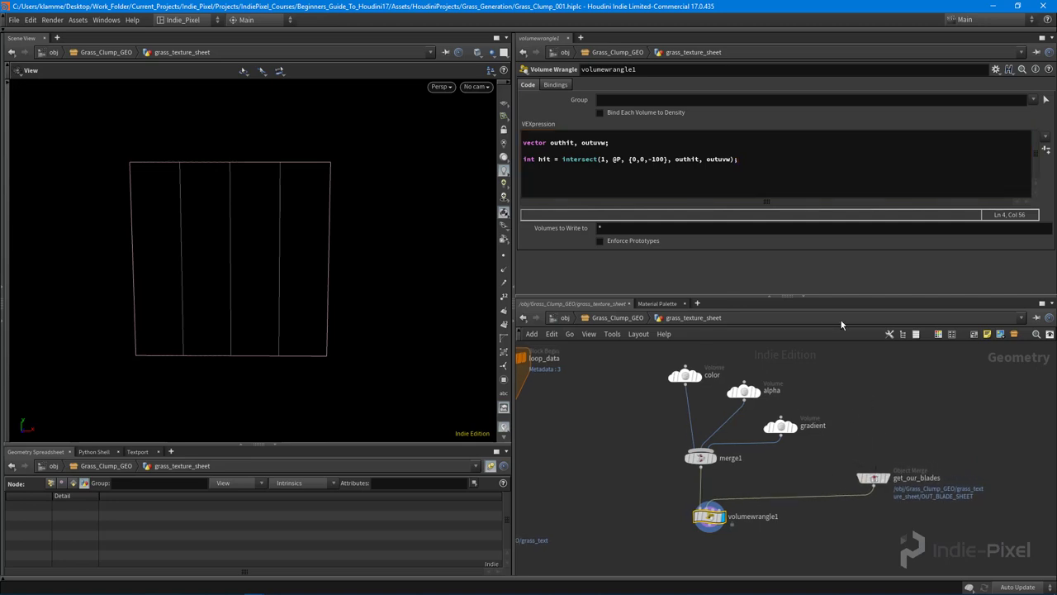
{"action": "left_click_drag", "start_coordinate": [819, 296], "coordinate": [818, 265]}
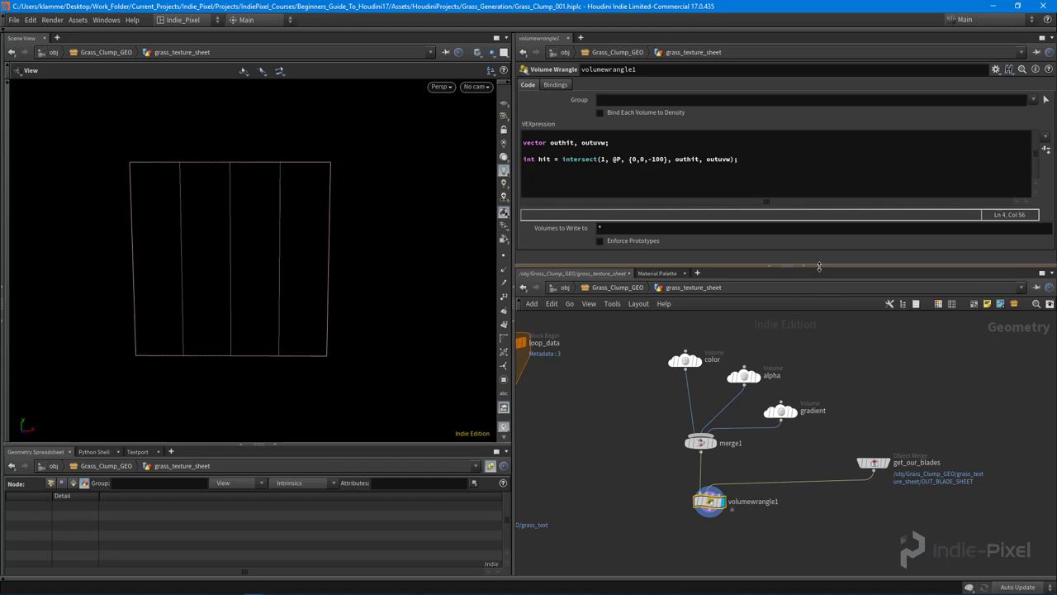
{"action": "left_click", "coordinate": [705, 161]}
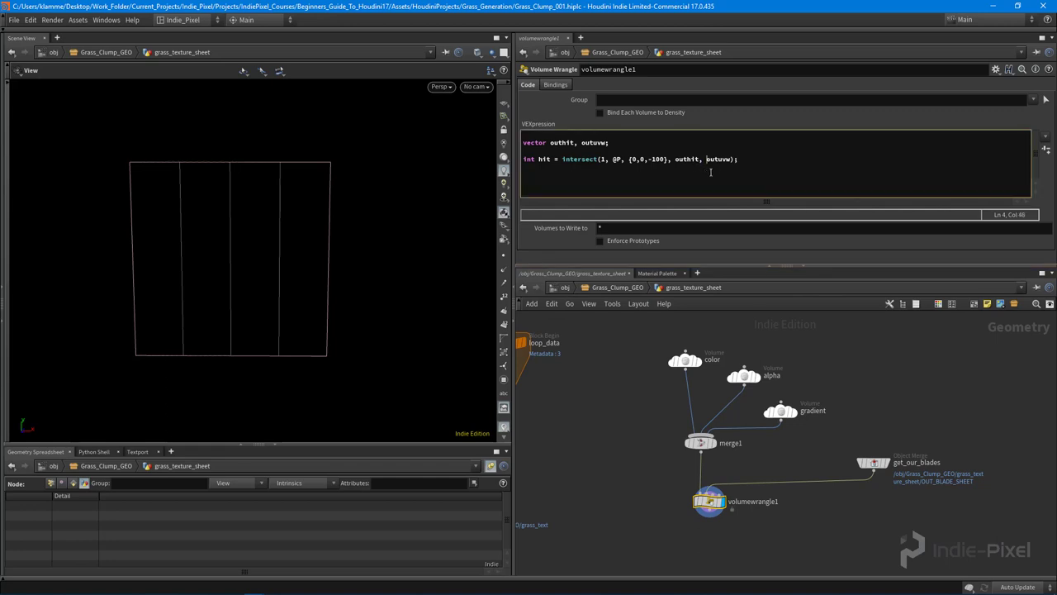
Add an "if(hit >= 0)" block with braces below the intersection line in the VEXpression and save the scene
{"action": "key", "text": "Return"}
{"action": "type", "text": "if(hit >= 0"}
{"action": "key", "text": "Return"}
{"action": "type", "text": "{"}
{"action": "key", "text": "Return"}
{"action": "key", "text": "ctrl+s"}
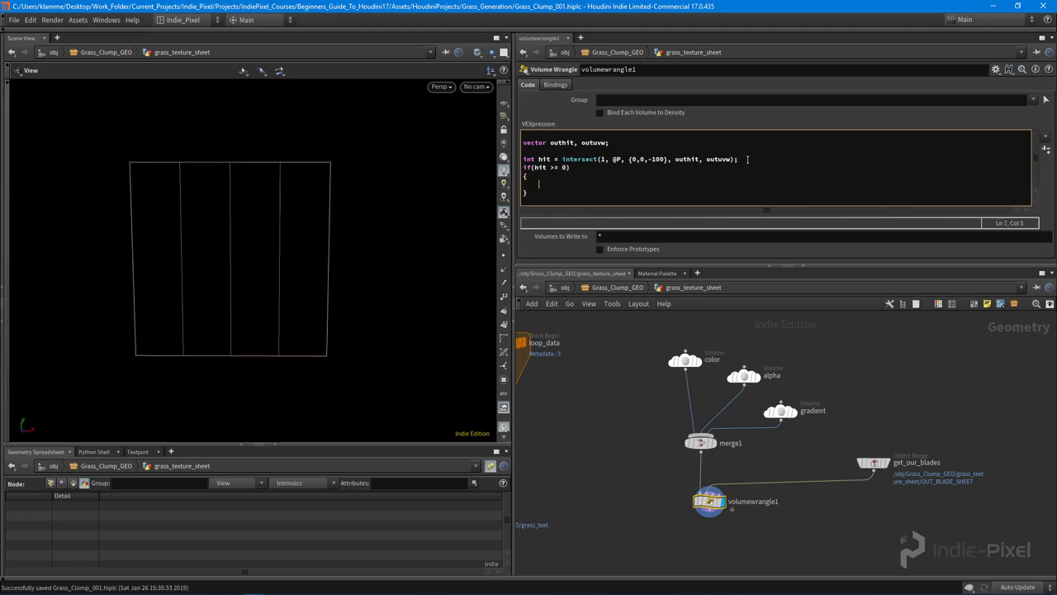
Start the assignment "@C = " inside the if block, checking the volume name on the color node
{"action": "double_click", "coordinate": [581, 158]}
{"action": "left_click", "coordinate": [549, 180]}
{"action": "left_click", "coordinate": [566, 167]}
{"action": "double_click", "coordinate": [539, 168]}
{"action": "left_click", "coordinate": [539, 185]}
{"action": "type", "text": "@C"}
{"action": "left_click", "coordinate": [684, 360]}
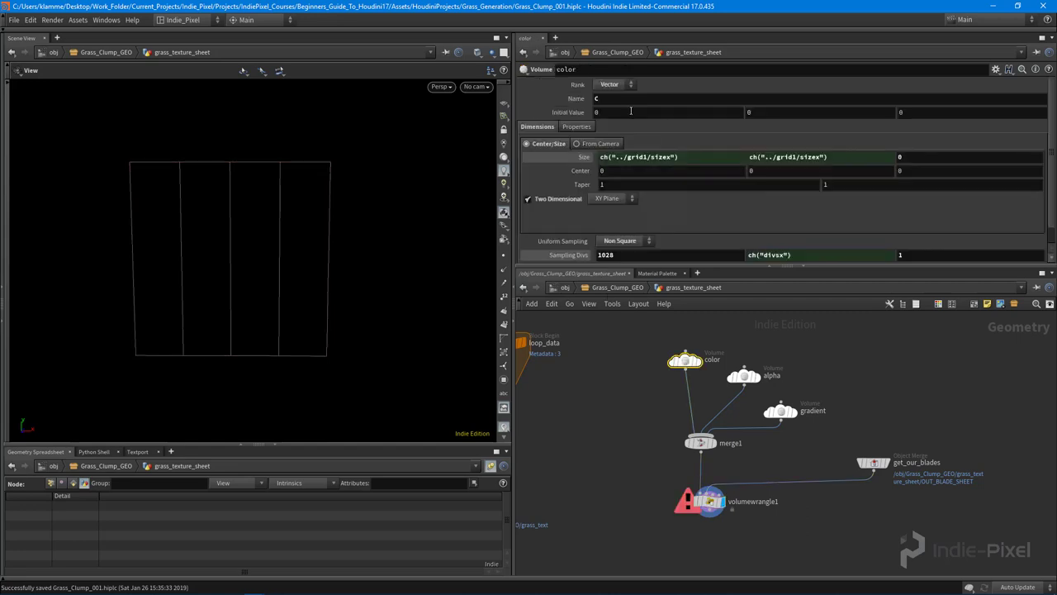
{"action": "double_click", "coordinate": [598, 98]}
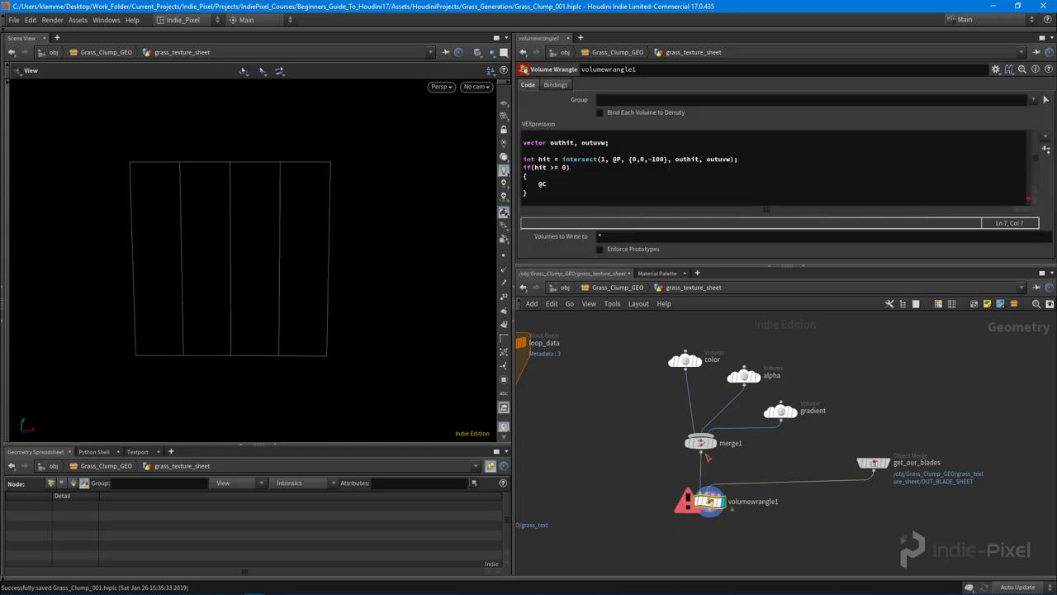
{"action": "left_click", "coordinate": [709, 501]}
{"action": "left_click", "coordinate": [593, 183]}
{"action": "type", "text": "= "}
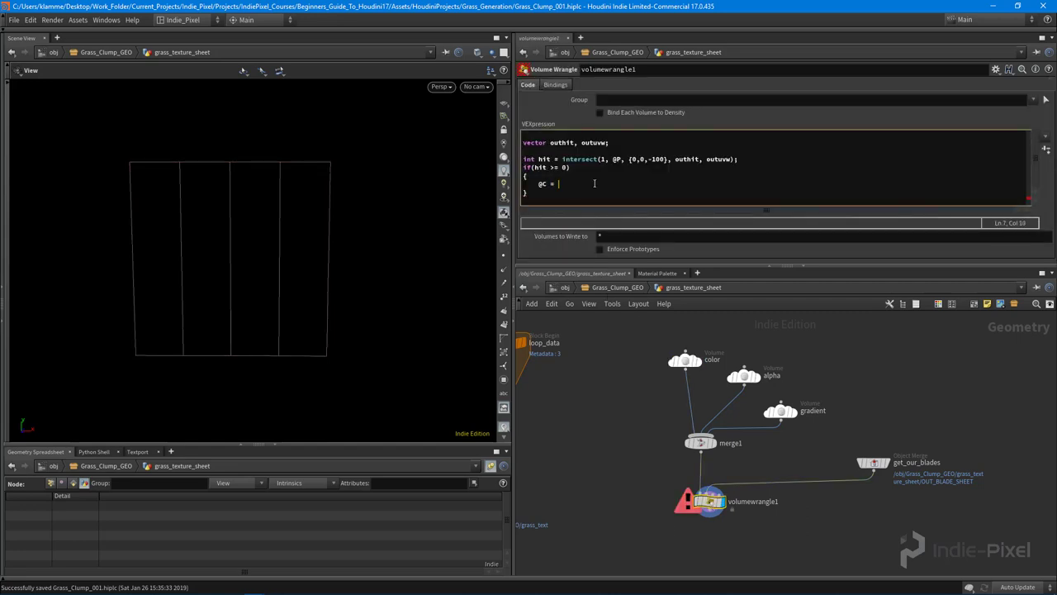
{"action": "type", "text": "point()"}
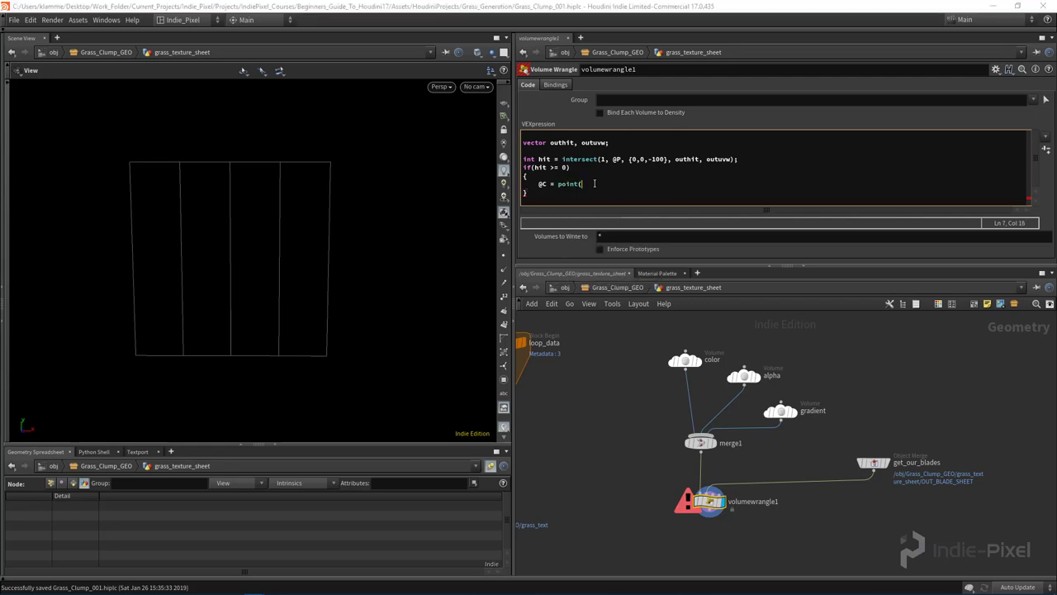
{"action": "key", "text": "BackSpace"}
{"action": "key", "text": "BackSpace"}
{"action": "key", "text": "BackSpace"}
{"action": "key", "text": "BackSpace"}
{"action": "key", "text": "BackSpace"}
{"action": "key", "text": "BackSpace"}
{"action": "key", "text": "BackSpace"}
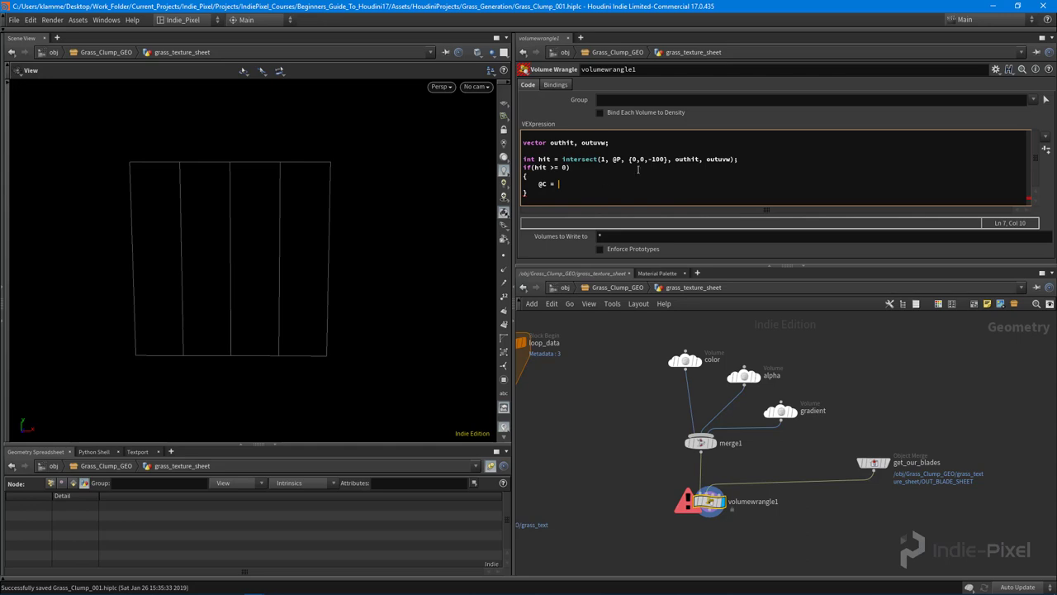
Start a new line "int hitpnt = primpoint" directly below the intersection line in the VEXpression
{"action": "left_click", "coordinate": [754, 158]}
{"action": "key", "text": "Return"}
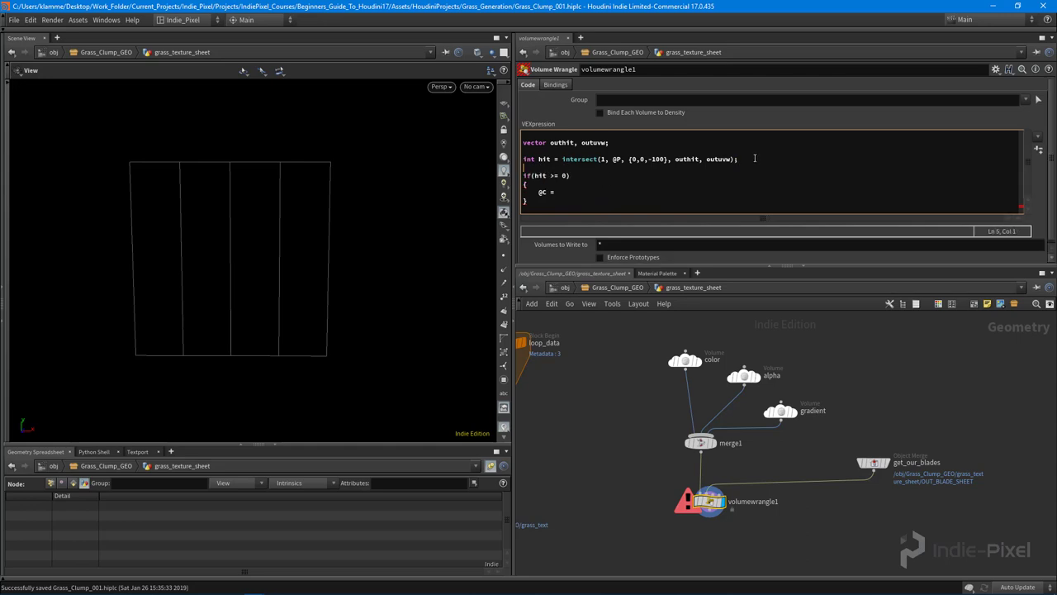
{"action": "type", "text": "int"}
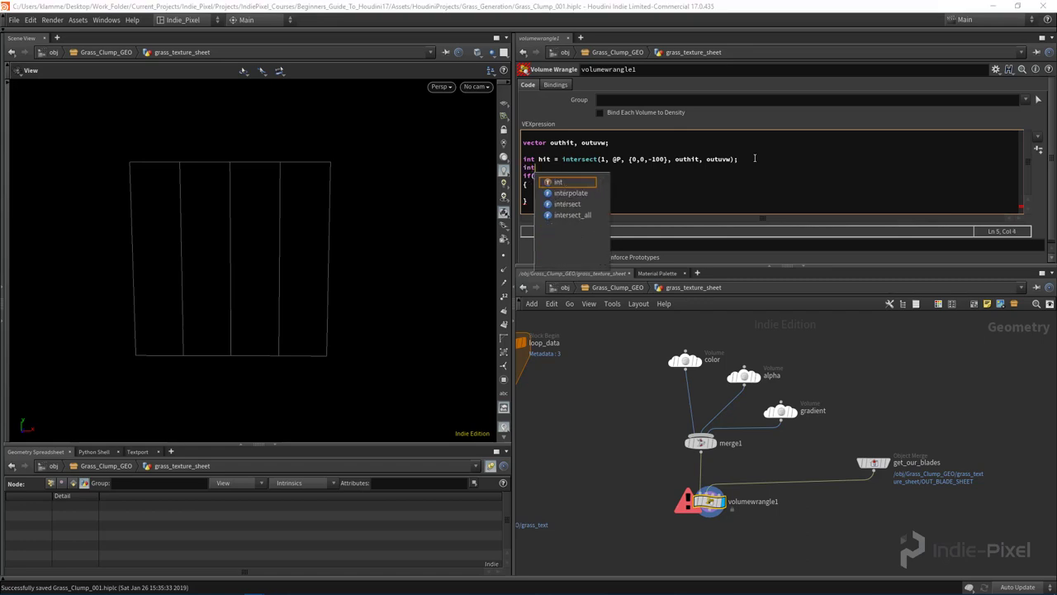
{"action": "type", "text": " hitpo"}
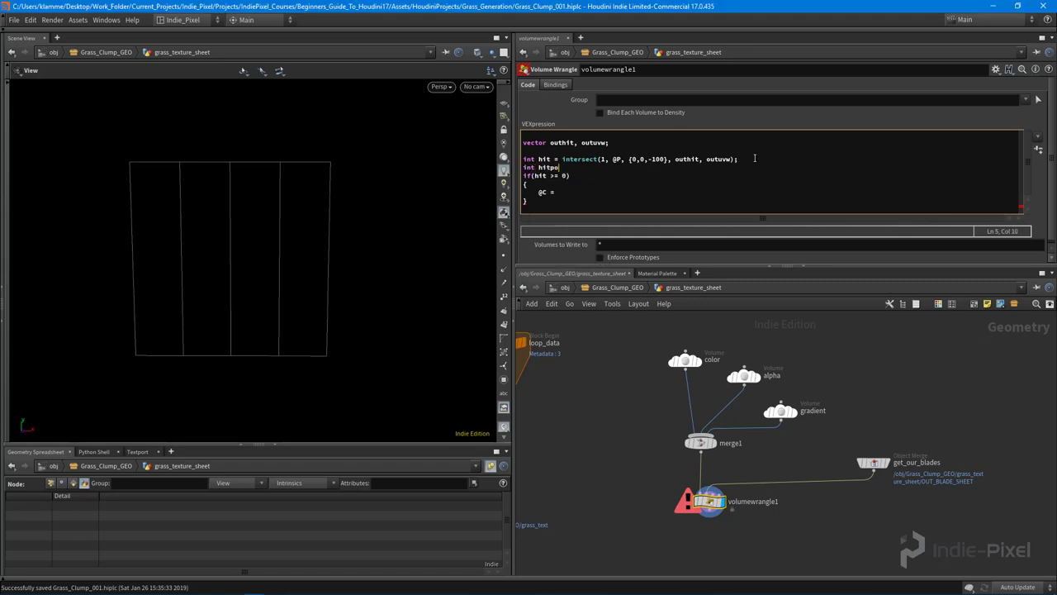
{"action": "key", "text": "BackSpace"}
{"action": "type", "text": "nt = primpoin"}
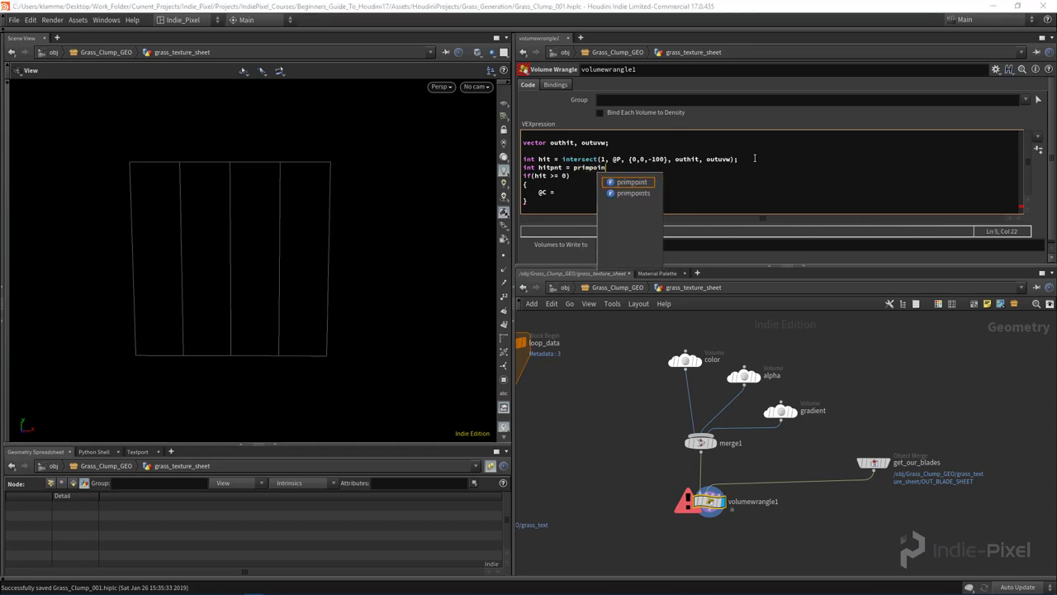
{"action": "key", "text": "Down"}
{"action": "key", "text": "Return"}
Open the help page for the primpoint function and place its window clear of the code to read its arguments
{"action": "key", "text": "Left"}
{"action": "key", "text": "Left"}
{"action": "key", "text": "Left"}
{"action": "key", "text": "Left"}
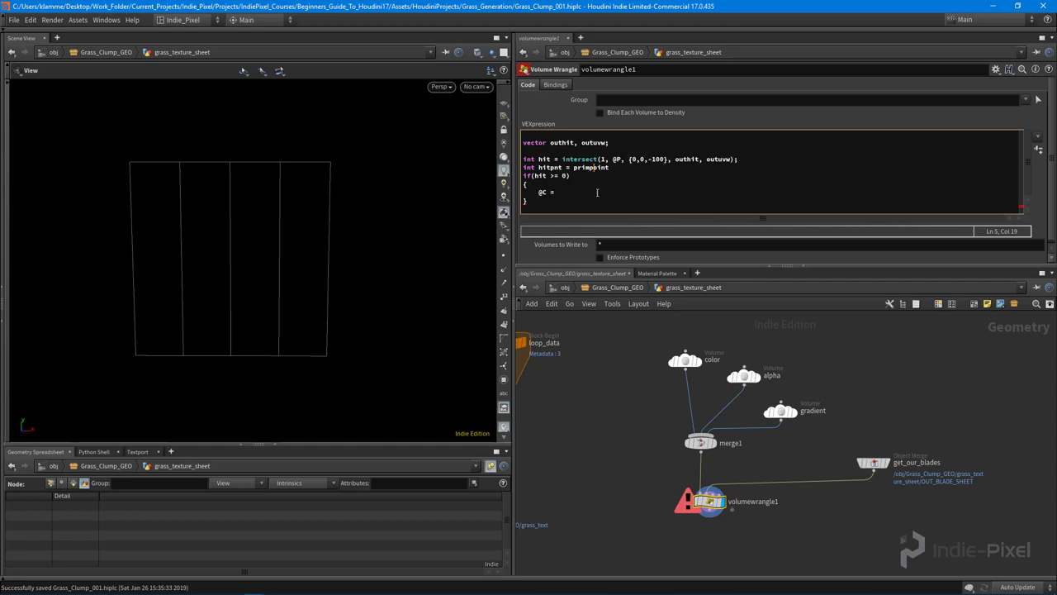
{"action": "mouse_move", "coordinate": [594, 166]}
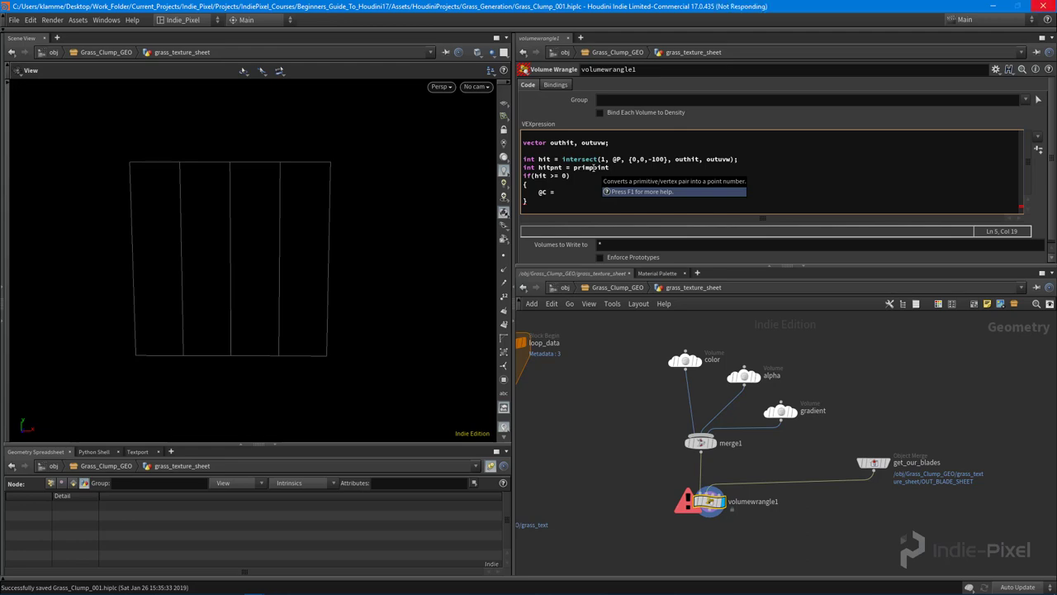
{"action": "key", "text": "F1"}
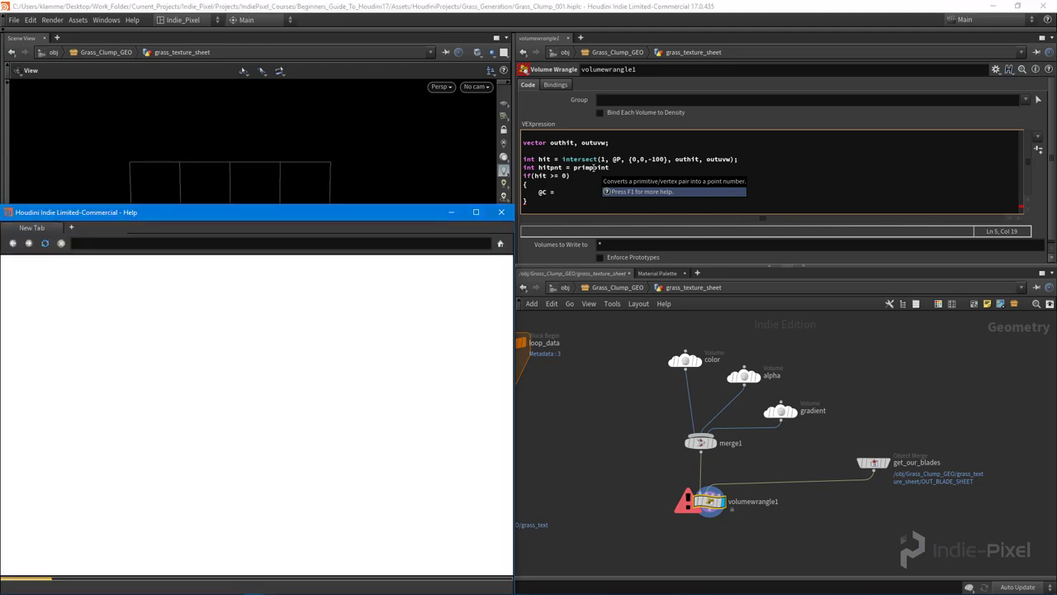
{"action": "left_click_drag", "start_coordinate": [301, 216], "coordinate": [361, 160]}
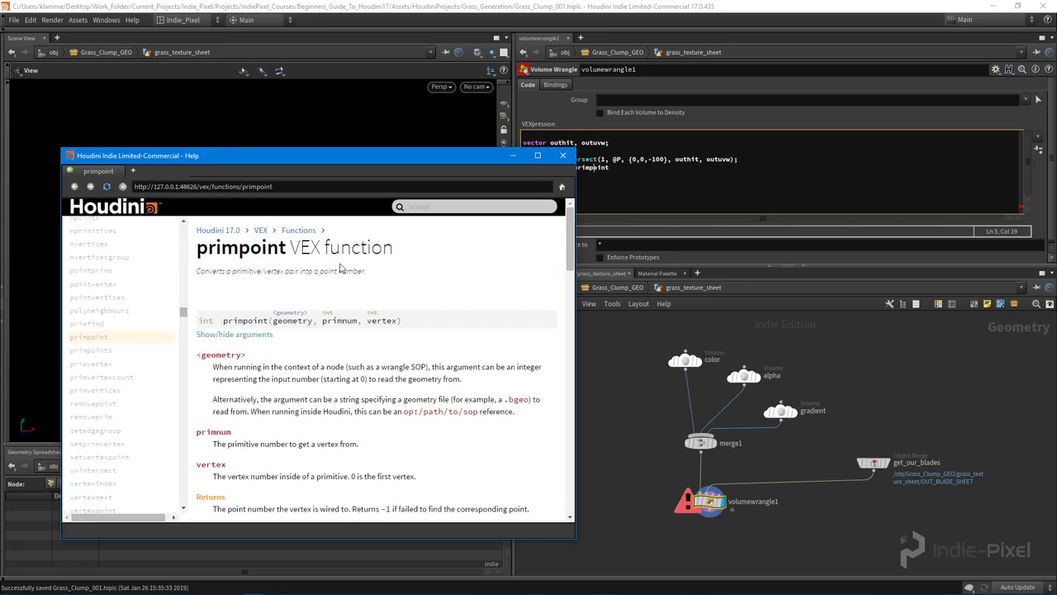
{"action": "left_click_drag", "start_coordinate": [325, 152], "coordinate": [269, 110]}
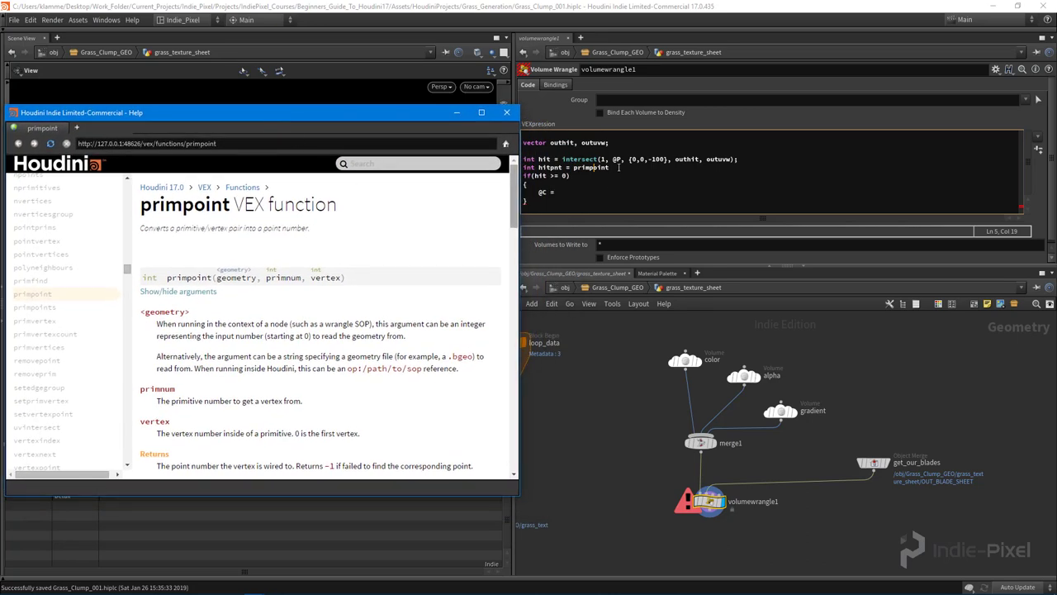
Complete the primpoint call with the arguments "(1, hit, 0);" and close the help window
{"action": "left_click", "coordinate": [631, 169]}
{"action": "type", "text": "(1,"}
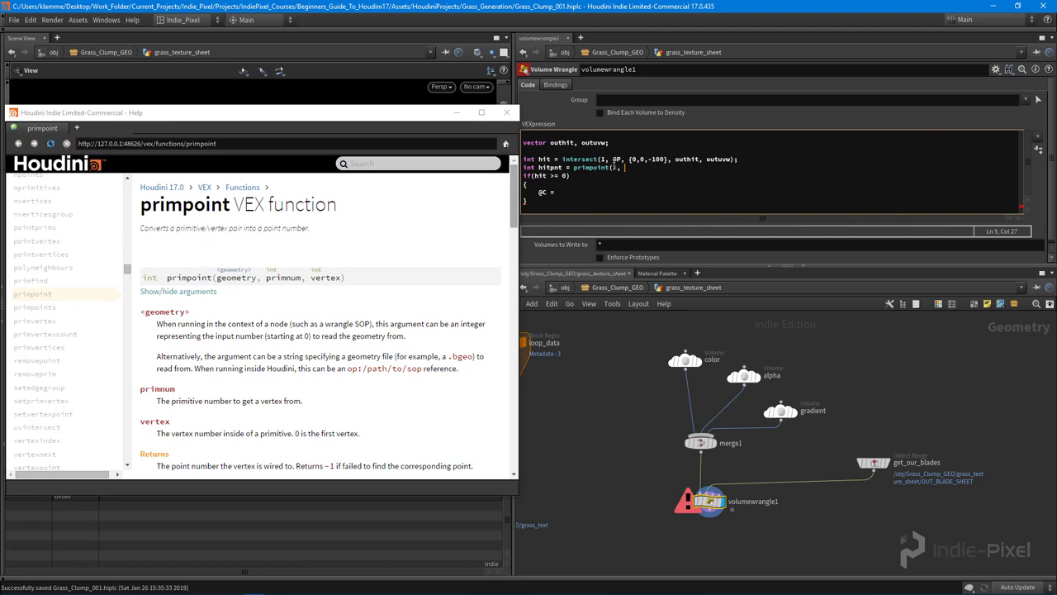
{"action": "type", "text": "hit, 0);"}
{"action": "left_click", "coordinate": [507, 113]}
Complete the color assignment in the if block as "@C = point(1, "Cd", hitpnt);"
{"action": "double_click", "coordinate": [551, 168]}
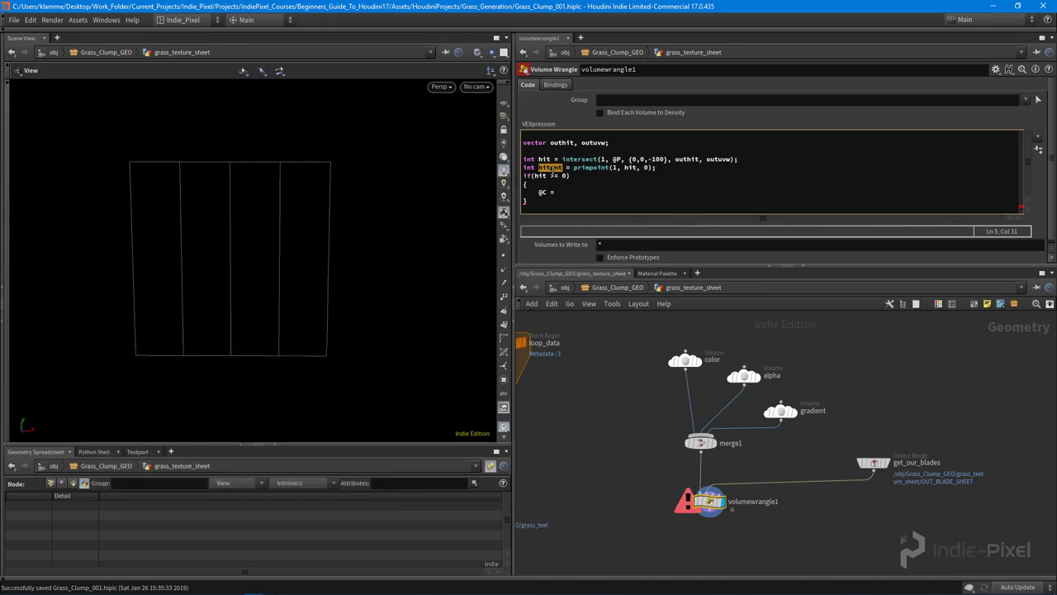
{"action": "left_click", "coordinate": [564, 193]}
{"action": "type", "text": "point()"}
{"action": "key", "text": "Left"}
{"action": "type", "text": "1, "}
{"action": "type", "text": "\"Cd\""}
{"action": "type", "text": ", "}
{"action": "type", "text": "hitpoint)"}
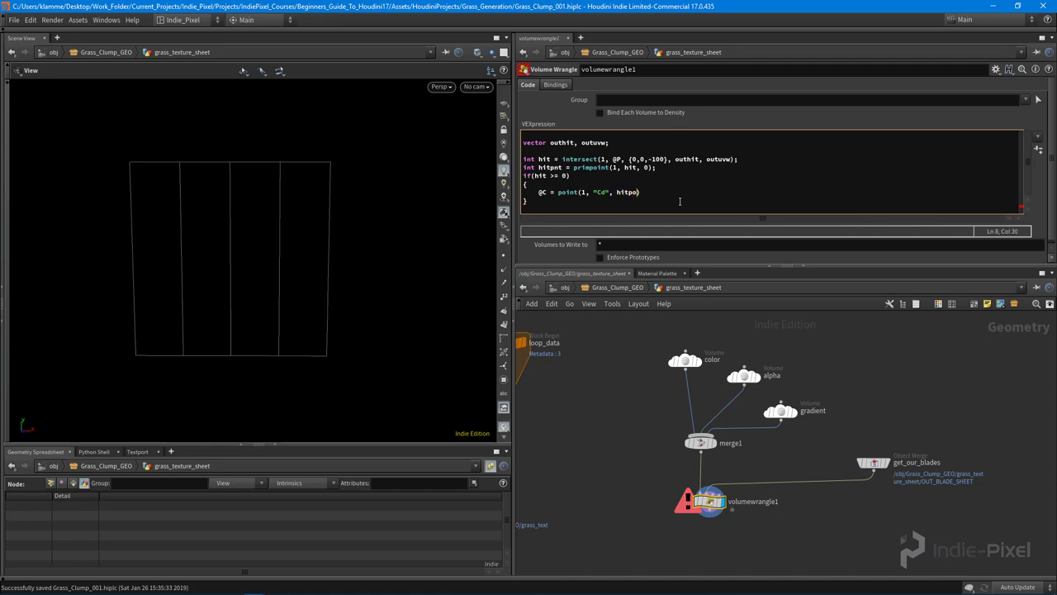
{"action": "type", "text": ";"}
{"action": "left_click", "coordinate": [644, 191]}
{"action": "key", "text": "BackSpace"}
{"action": "key", "text": "BackSpace"}
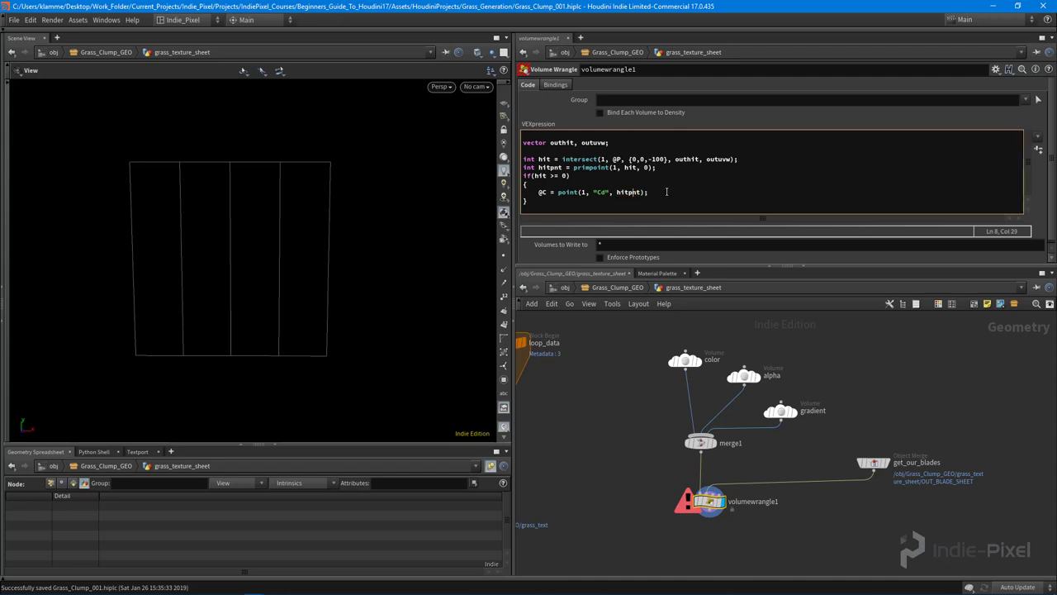
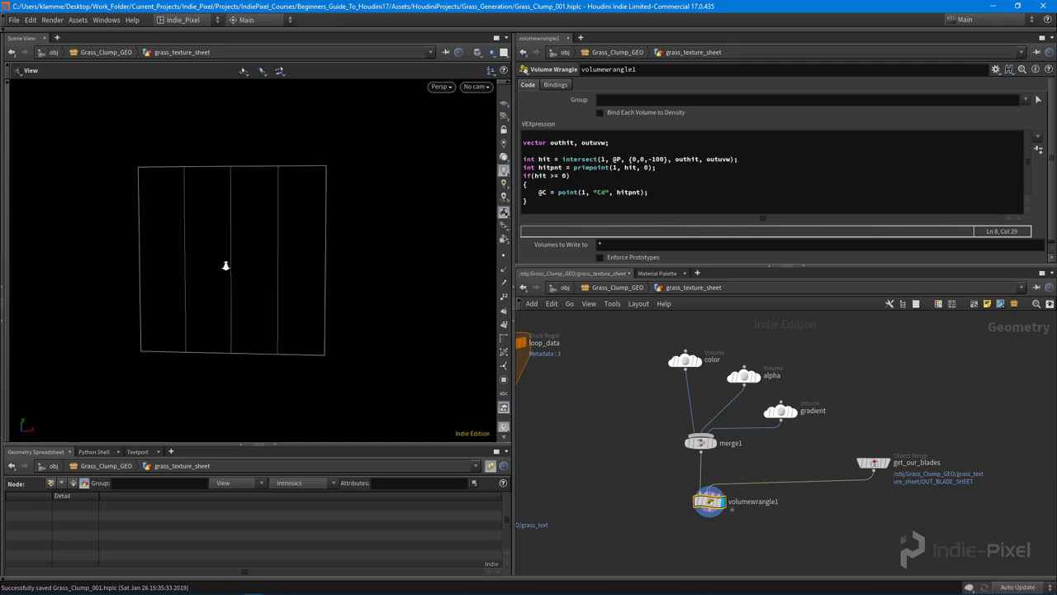
Go into the grass_blade network, try Primitive as the class of color1, and frame the blade in the viewport
{"action": "middle_click_drag", "start_coordinate": [643, 496], "coordinate": [774, 443]}
{"action": "middle_click_drag", "start_coordinate": [703, 491], "coordinate": [798, 427]}
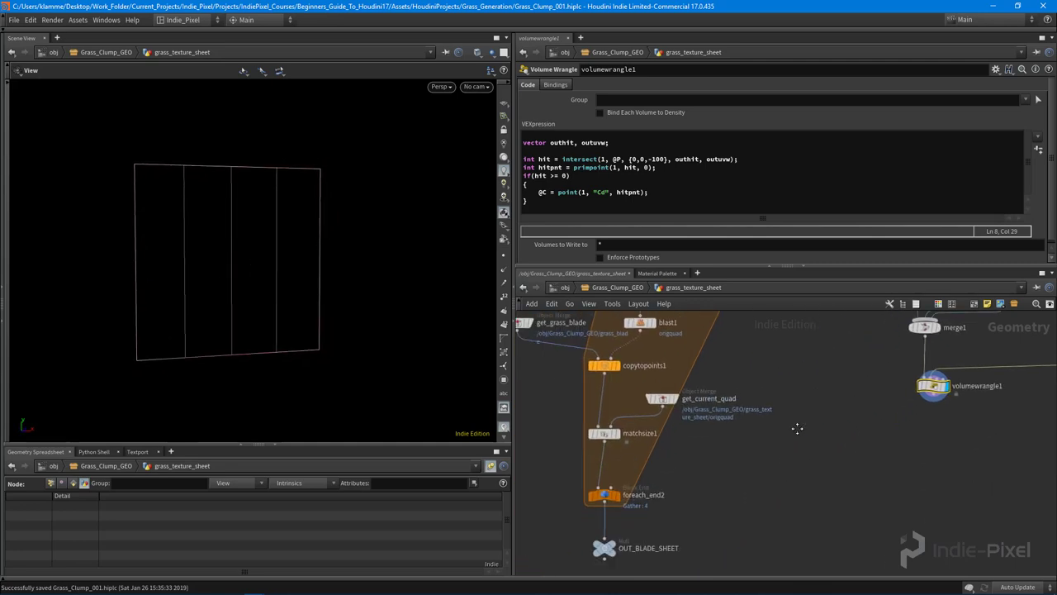
{"action": "middle_click_drag", "start_coordinate": [748, 465], "coordinate": [767, 474]}
{"action": "scroll", "coordinate": [782, 398], "scroll_direction": "down", "scroll_amount": 5}
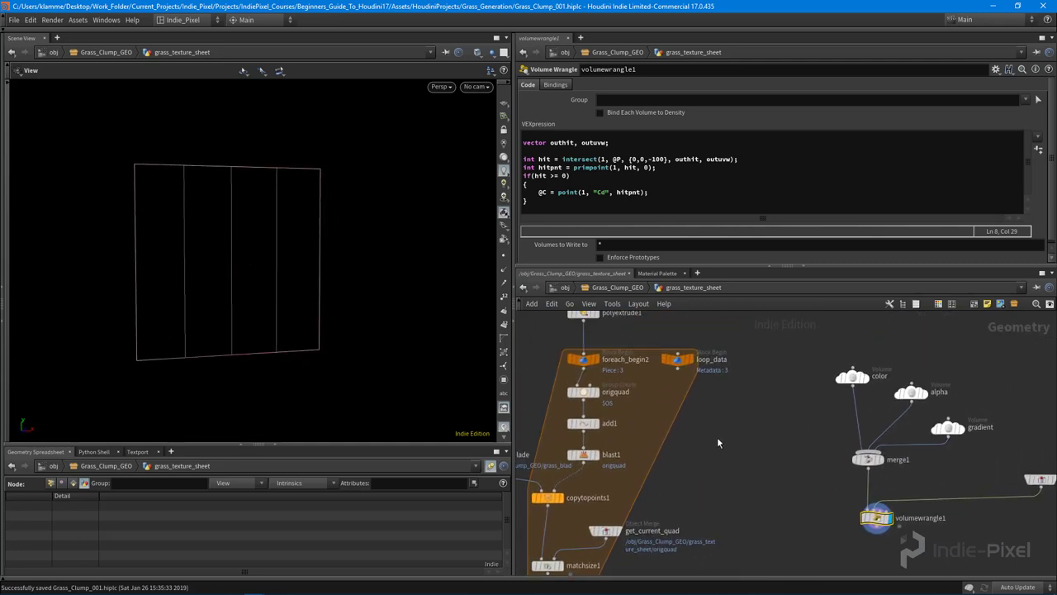
{"action": "key", "text": "u"}
{"action": "double_click", "coordinate": [748, 385]}
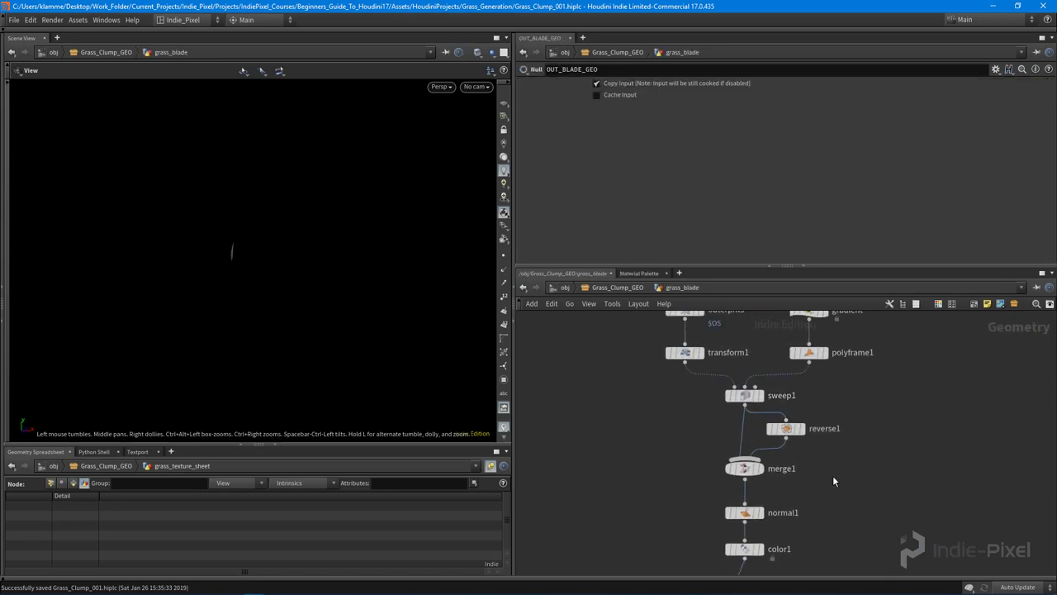
{"action": "middle_click_drag", "start_coordinate": [833, 481], "coordinate": [833, 406]}
{"action": "left_click", "coordinate": [741, 473]}
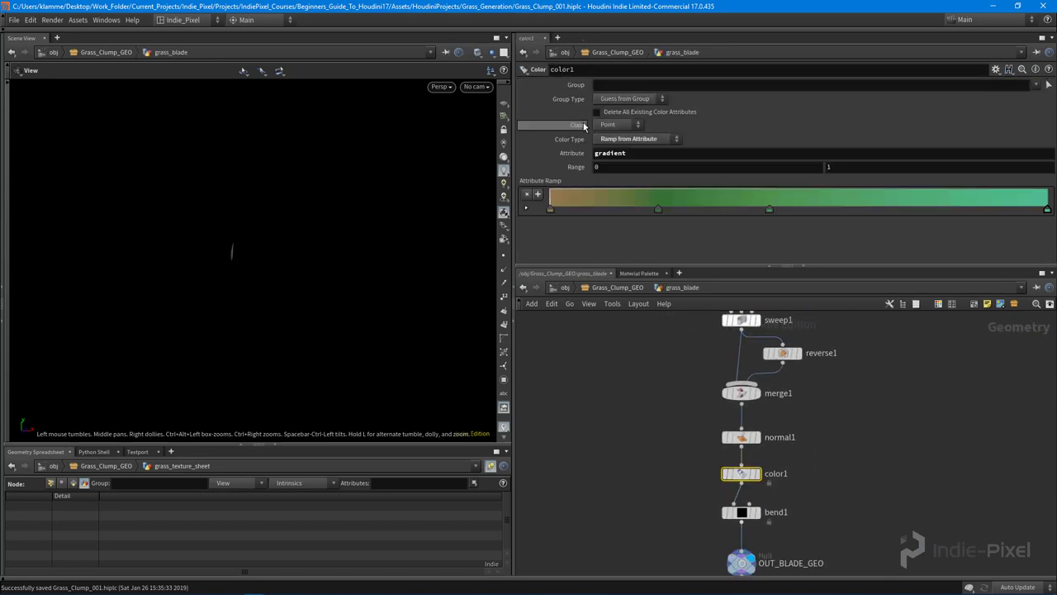
{"action": "left_click", "coordinate": [607, 125]}
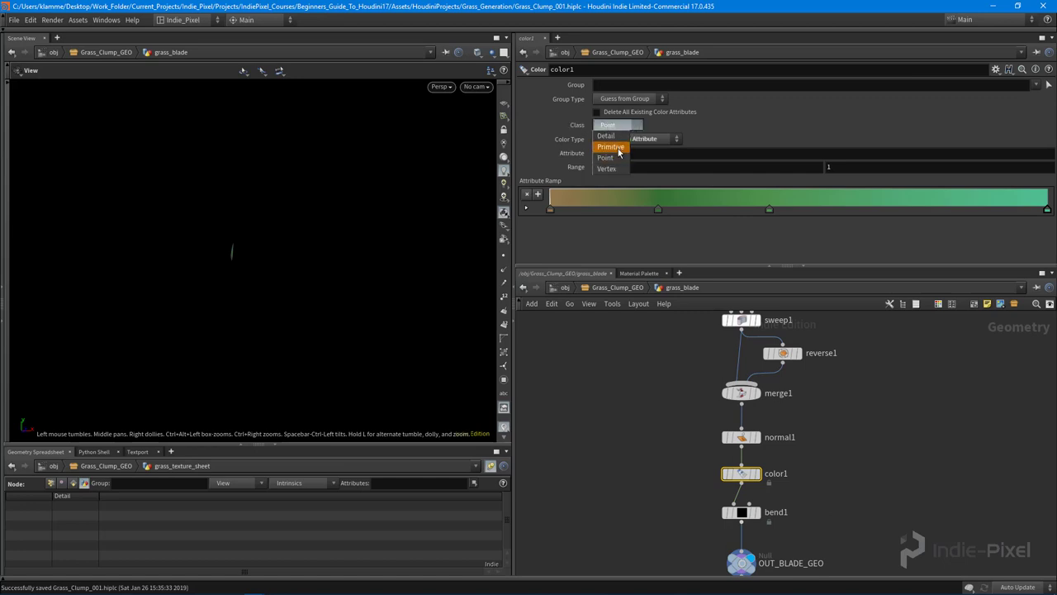
{"action": "left_click", "coordinate": [611, 146]}
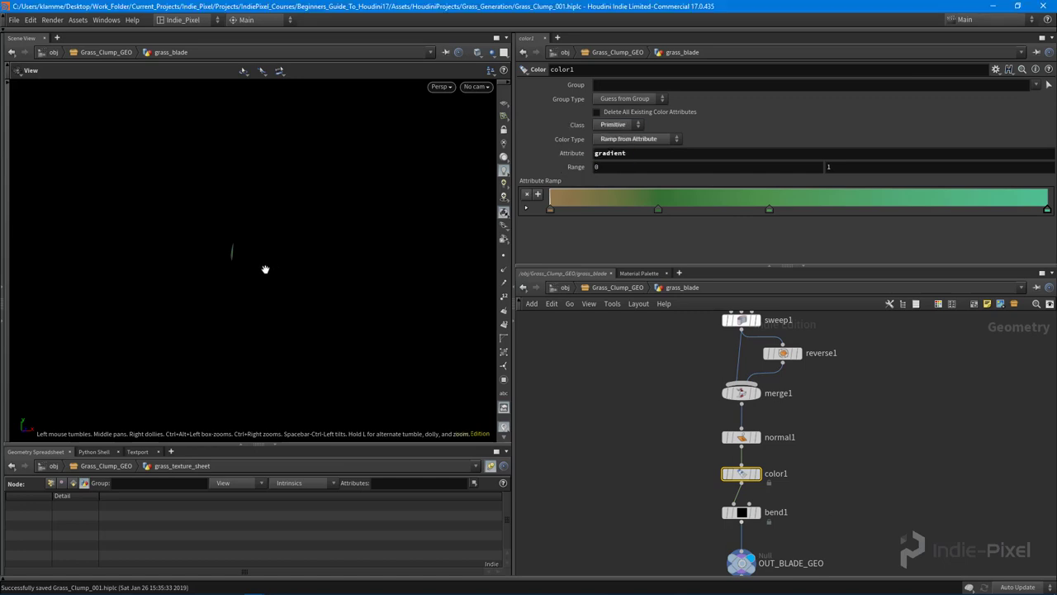
{"action": "key", "text": "g"}
{"action": "left_click_drag", "start_coordinate": [316, 273], "coordinate": [261, 295]}
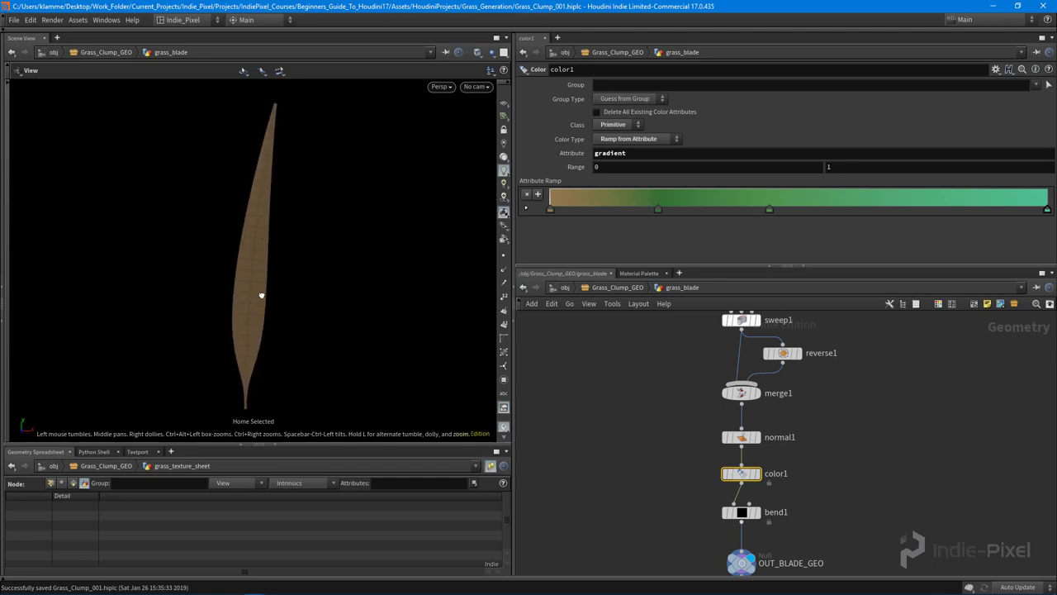
Set the class of color1 back to Point and leave the grass_blade network
{"action": "middle_click_drag", "start_coordinate": [809, 447], "coordinate": [808, 406]}
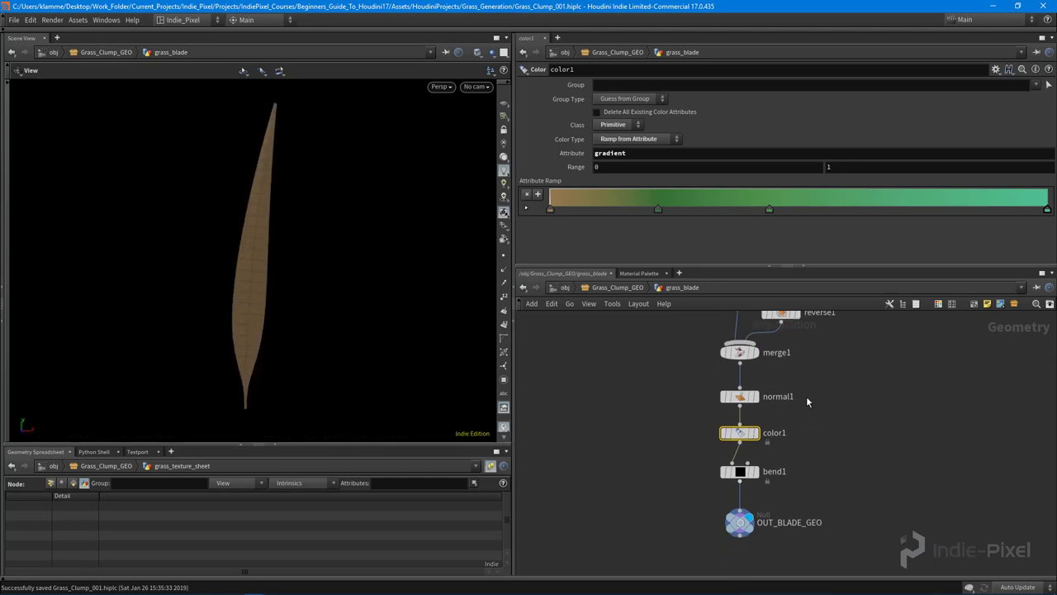
{"action": "left_click", "coordinate": [612, 123]}
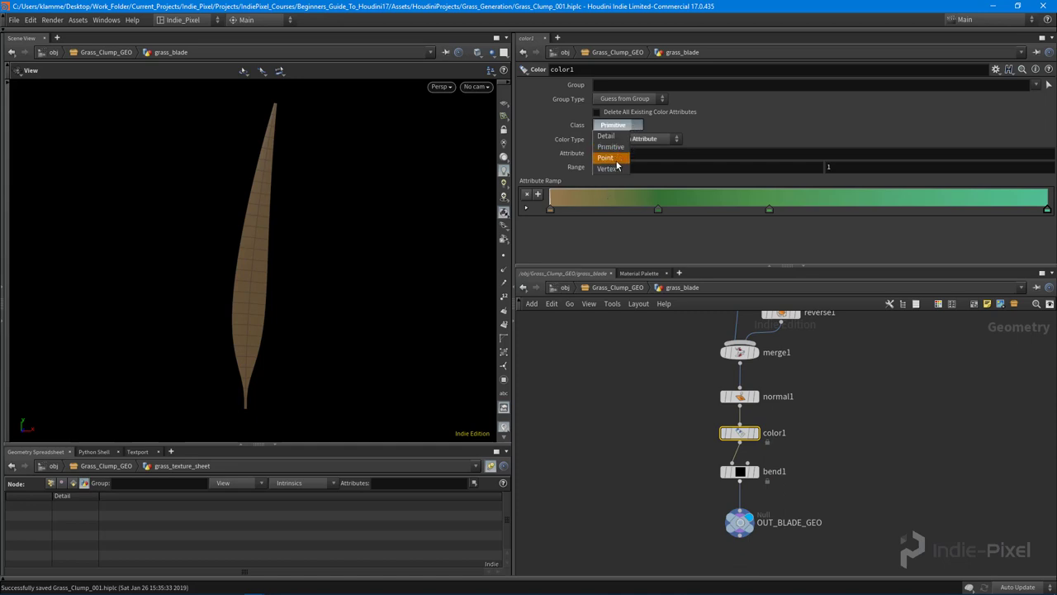
{"action": "left_click", "coordinate": [611, 150]}
{"action": "key", "text": "u"}
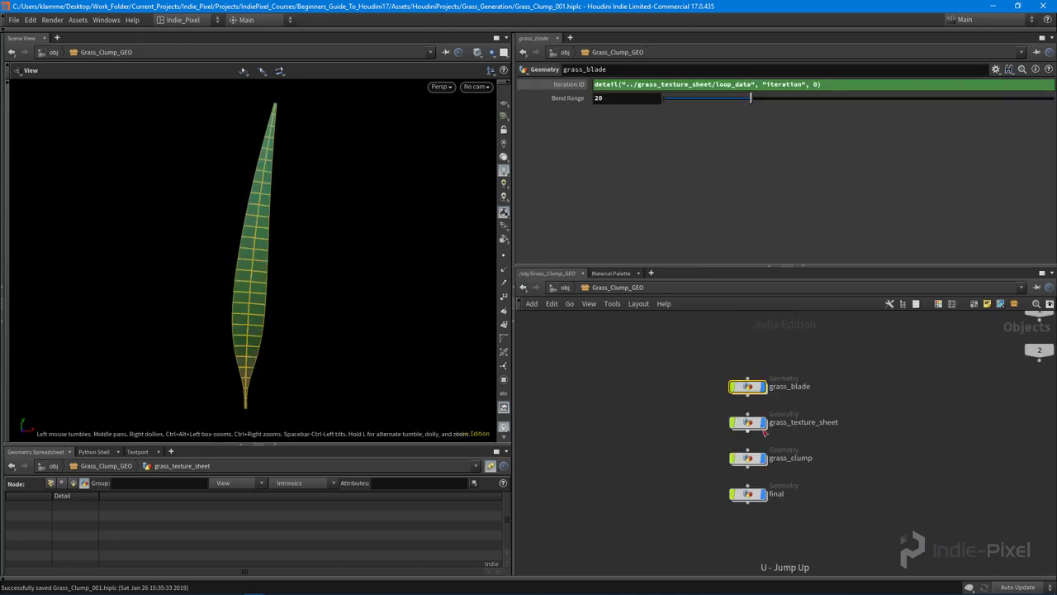
Go back into the grass_texture_sheet network and move get_grass_blade further away from copytopoints1
{"action": "double_click", "coordinate": [747, 423]}
{"action": "middle_click_drag", "start_coordinate": [714, 574], "coordinate": [776, 457]}
{"action": "middle_click_drag", "start_coordinate": [660, 547], "coordinate": [695, 411]}
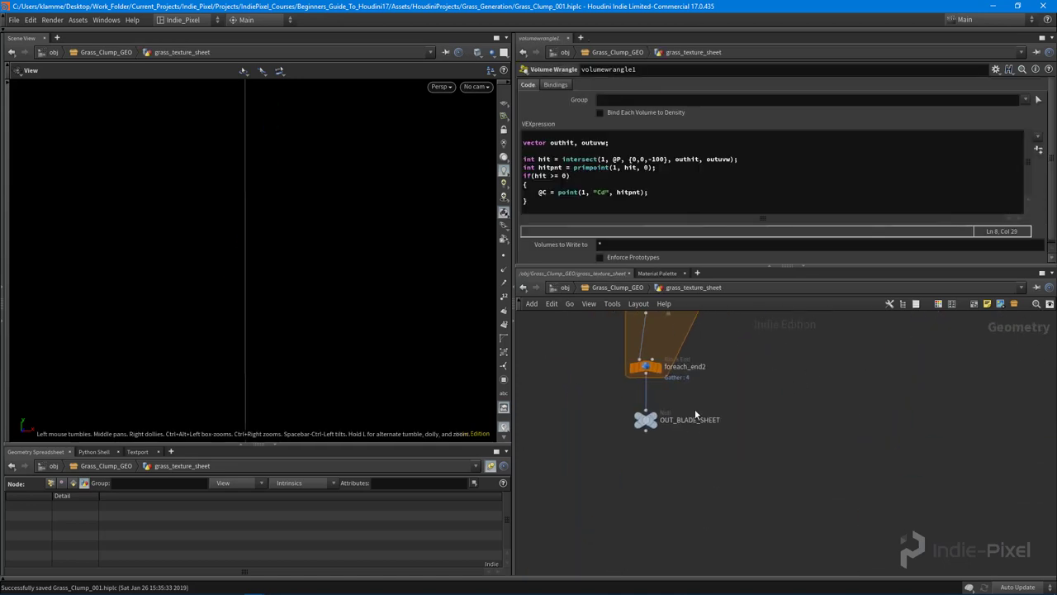
{"action": "middle_click_drag", "start_coordinate": [698, 329], "coordinate": [747, 477]}
{"action": "middle_click_drag", "start_coordinate": [594, 370], "coordinate": [632, 430]}
{"action": "left_click_drag", "start_coordinate": [637, 400], "coordinate": [592, 355]}
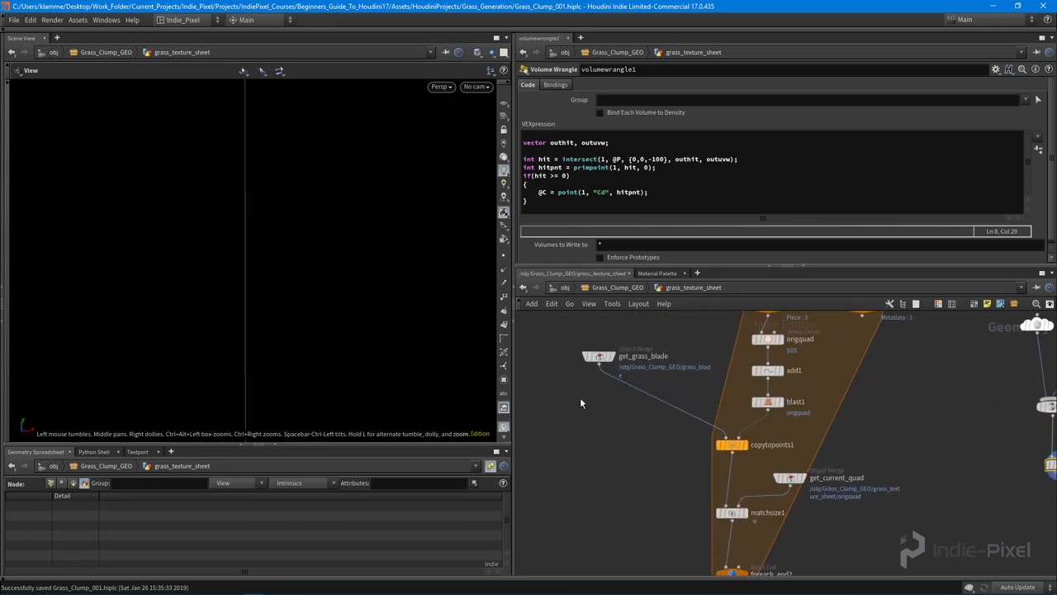
Insert an Attribute Randomize node between get_grass_blade and copytopoints1, placed directly beneath get_grass_blade
{"action": "key", "text": "Tab"}
{"action": "mouse_move", "coordinate": [601, 259]}
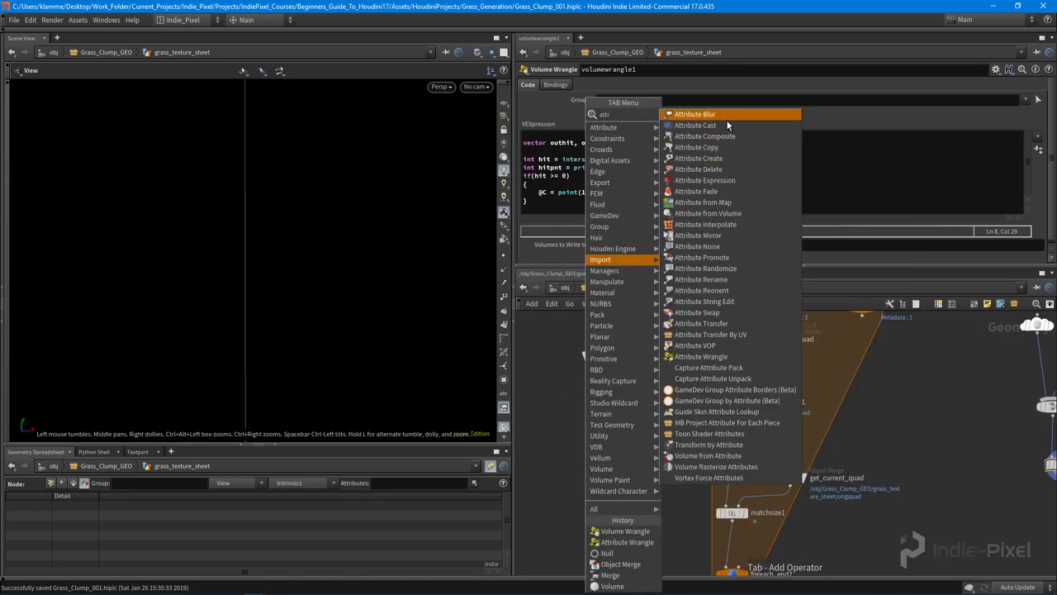
{"action": "left_click", "coordinate": [725, 269]}
{"action": "left_click", "coordinate": [635, 402]}
{"action": "scroll", "coordinate": [667, 388], "scroll_direction": "up", "scroll_amount": 3}
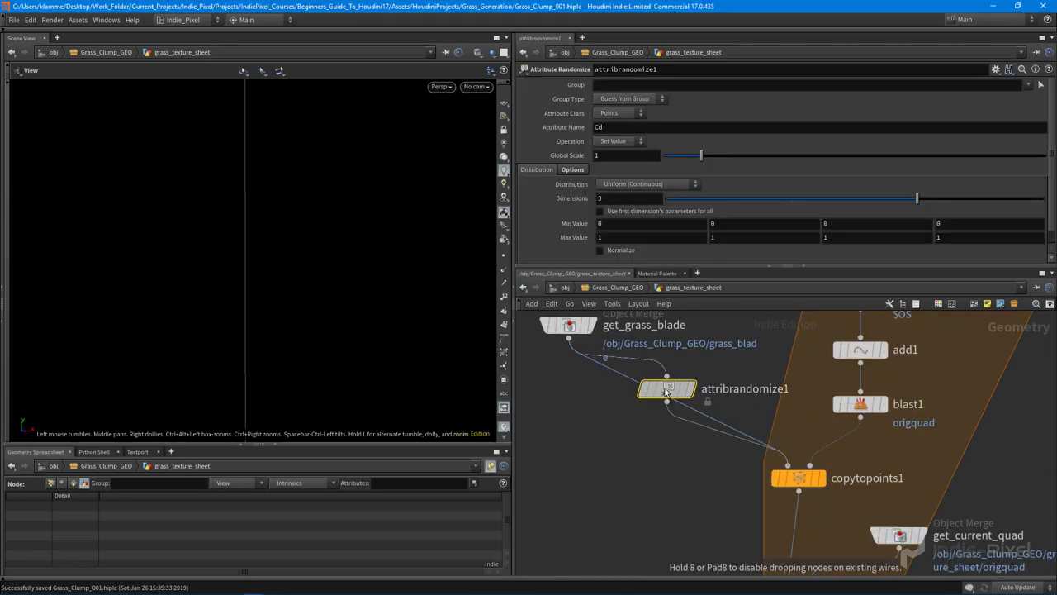
{"action": "left_click_drag", "start_coordinate": [668, 390], "coordinate": [568, 398]}
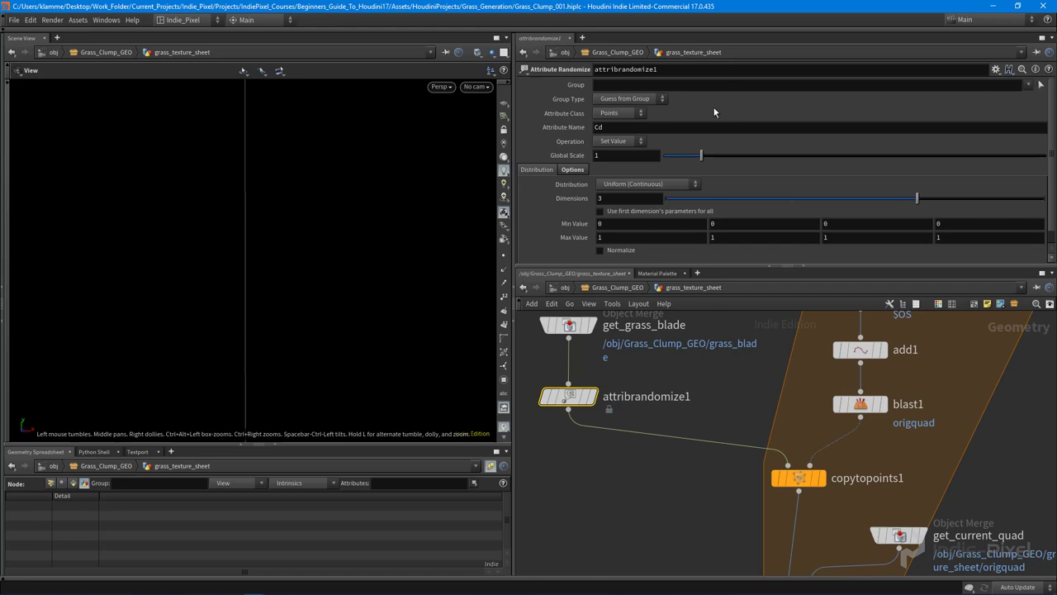
Delete attribrandomize1 and insert an Attribute Promote node between get_grass_blade and copytopoints1 in its place
{"action": "left_click", "coordinate": [630, 116]}
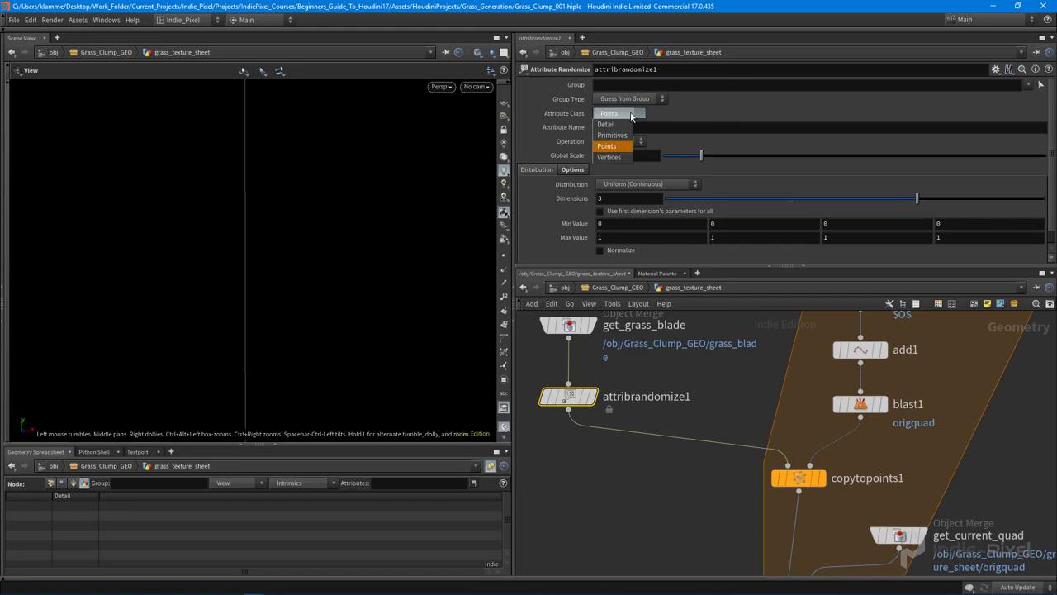
{"action": "left_click", "coordinate": [682, 116]}
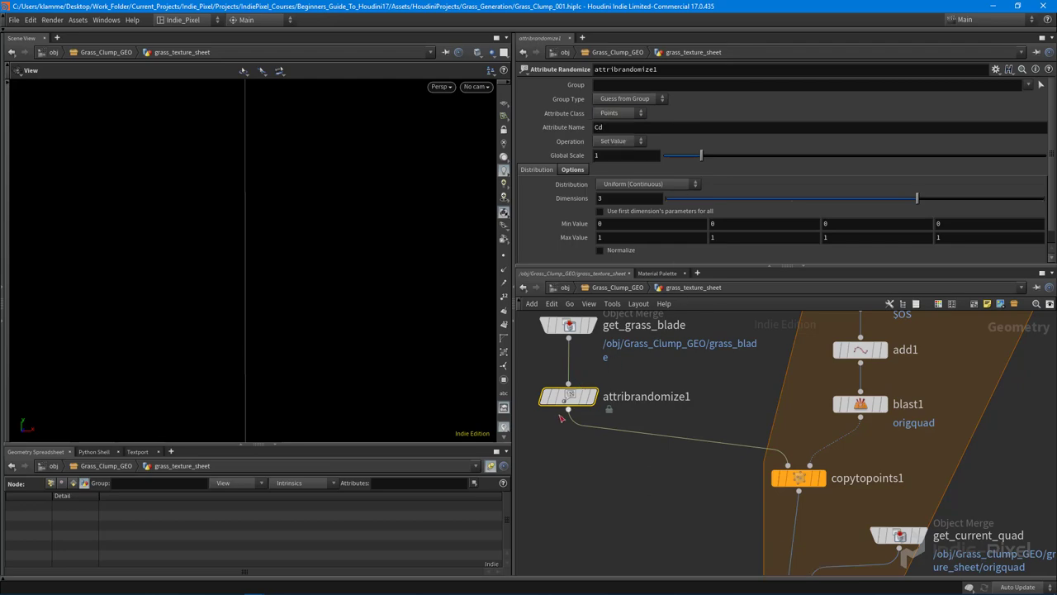
{"action": "key", "text": "Delete"}
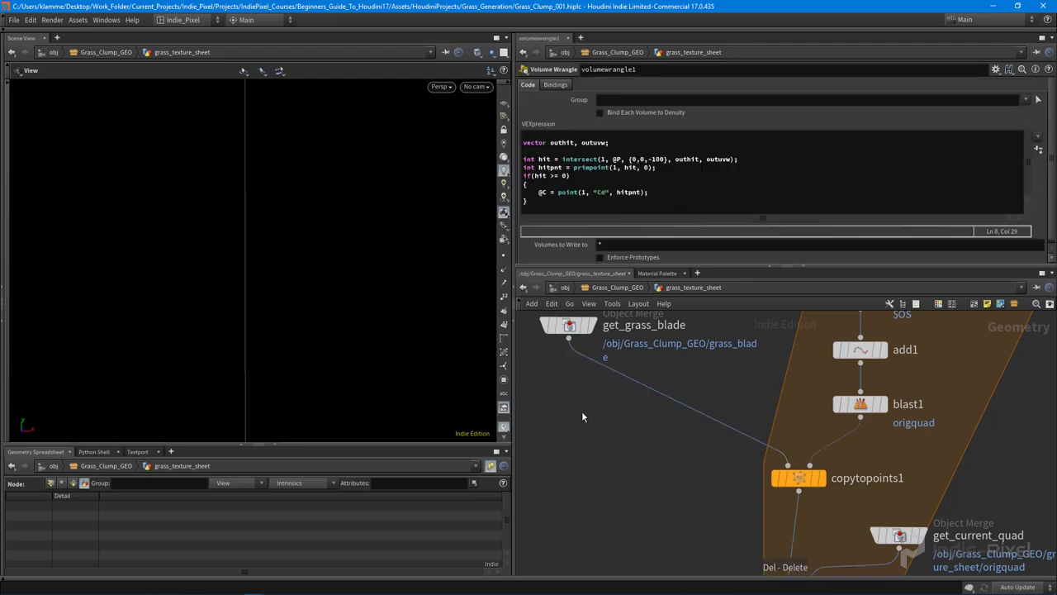
{"action": "key", "text": "Tab"}
{"action": "type", "text": "attr"}
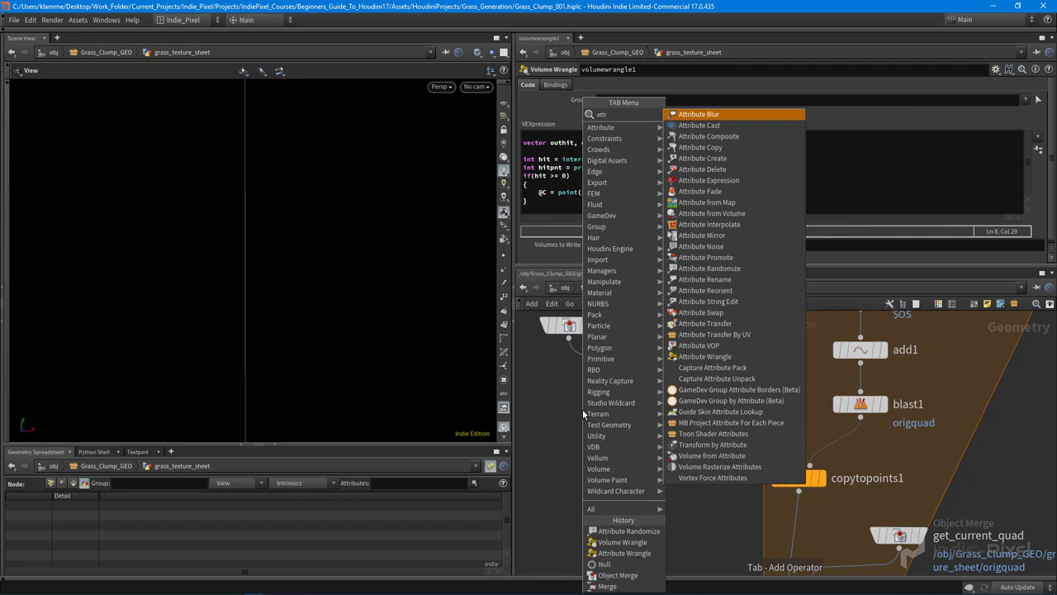
{"action": "left_click", "coordinate": [727, 254]}
{"action": "left_click", "coordinate": [604, 407]}
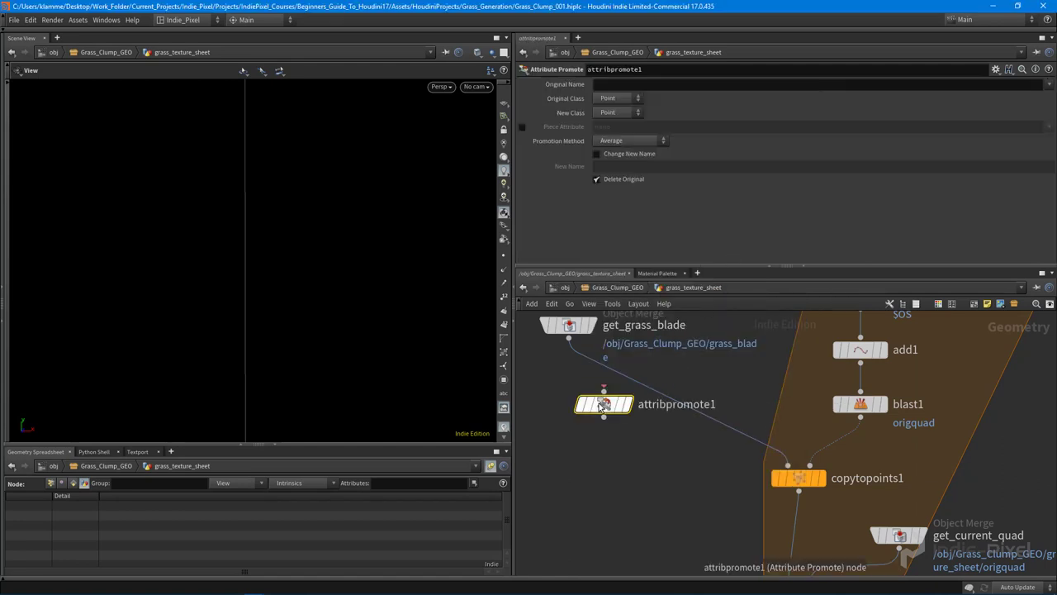
{"action": "left_click_drag", "start_coordinate": [604, 406], "coordinate": [559, 399]}
Set attribpromote1 to promote the Cd attribute from Point to Primitive class
{"action": "left_click", "coordinate": [619, 98]}
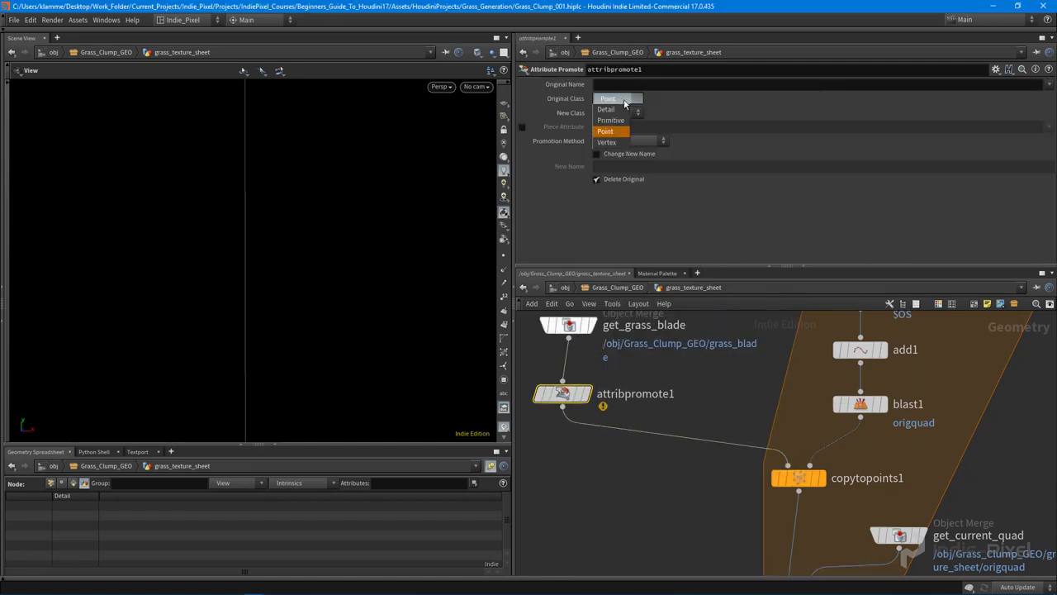
{"action": "left_click", "coordinate": [622, 132]}
{"action": "left_click", "coordinate": [619, 112]}
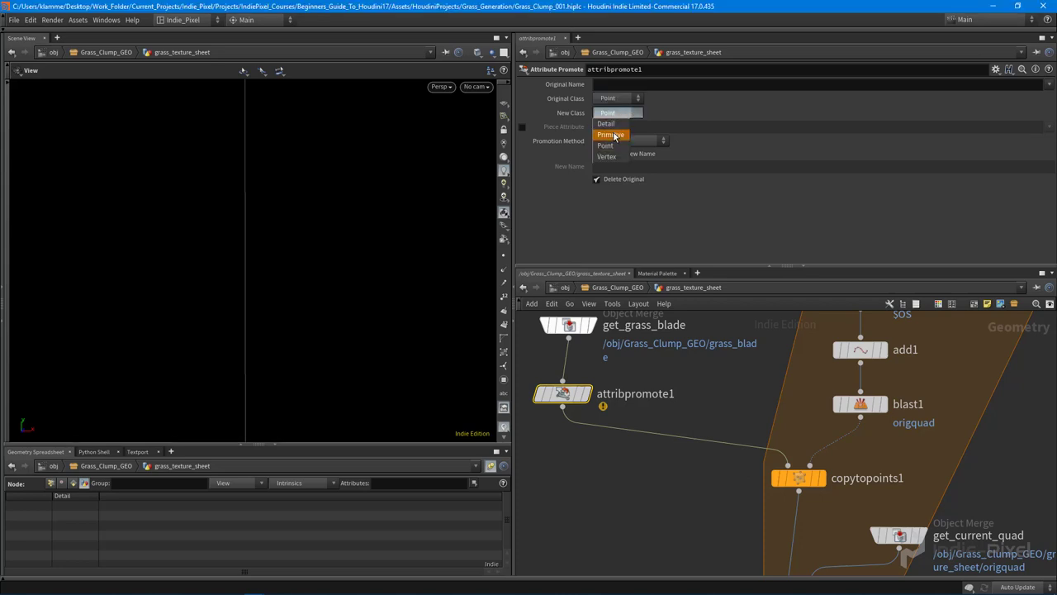
{"action": "left_click", "coordinate": [635, 133]}
{"action": "left_click", "coordinate": [1053, 85]}
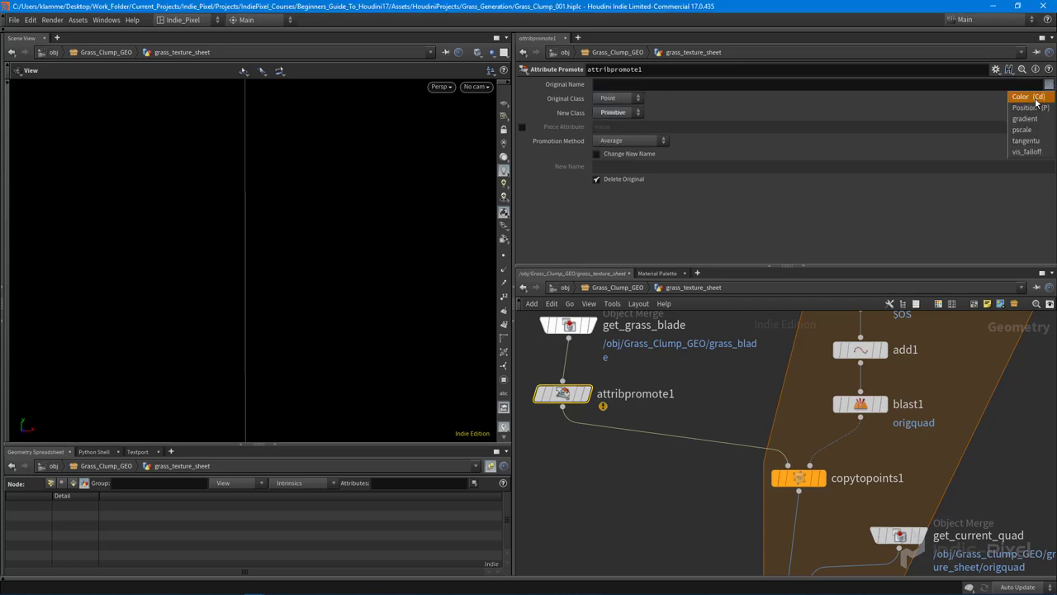
{"action": "left_click", "coordinate": [1034, 101]}
Display attribpromote1 in the viewport and examine the color along the grass blade
{"action": "left_click", "coordinate": [596, 397]}
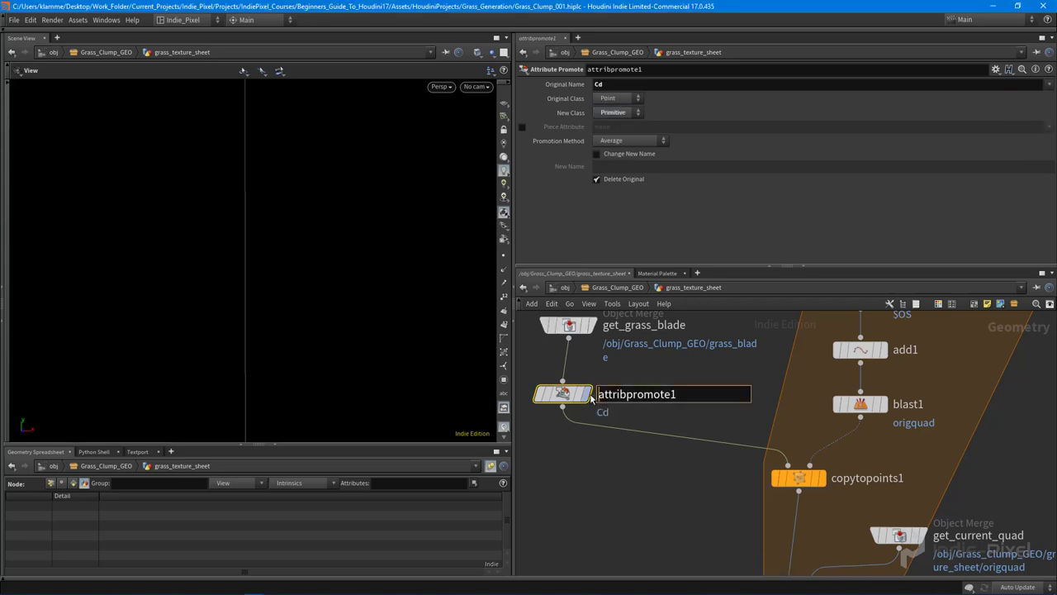
{"action": "left_click", "coordinate": [581, 395]}
{"action": "left_click", "coordinate": [578, 393]}
{"action": "left_click", "coordinate": [589, 395]}
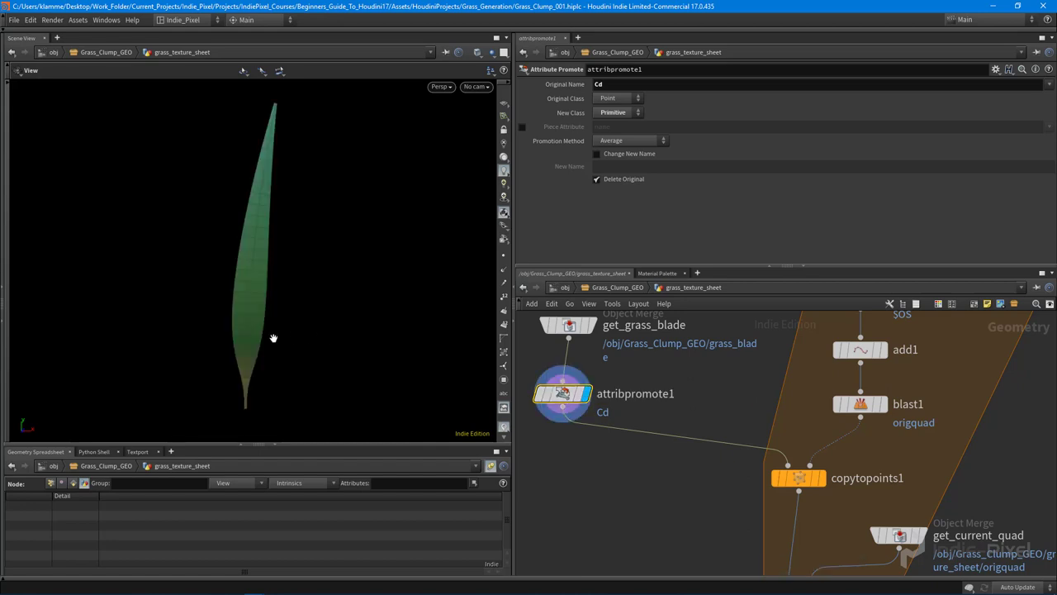
{"action": "left_click_drag", "start_coordinate": [275, 416], "coordinate": [233, 369]}
{"action": "middle_click_drag", "start_coordinate": [600, 427], "coordinate": [609, 413]}
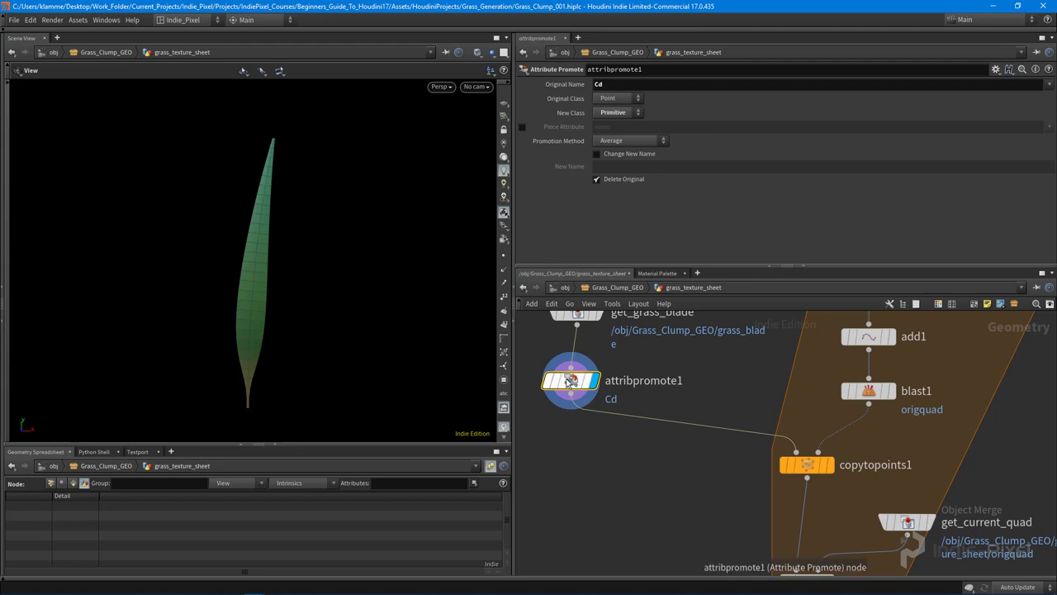
Display volumewrangle1 and frame its volumes in the viewport
{"action": "left_click_drag", "start_coordinate": [634, 376], "coordinate": [640, 406]}
{"action": "key", "text": "h"}
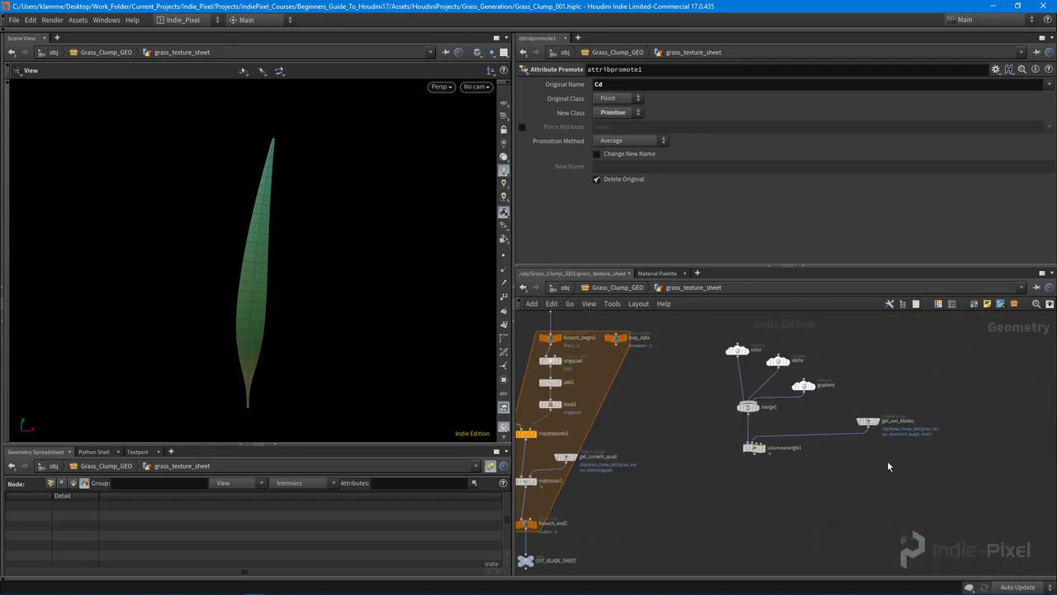
{"action": "scroll", "coordinate": [863, 423], "scroll_direction": "up", "scroll_amount": 3}
{"action": "left_click", "coordinate": [692, 467]}
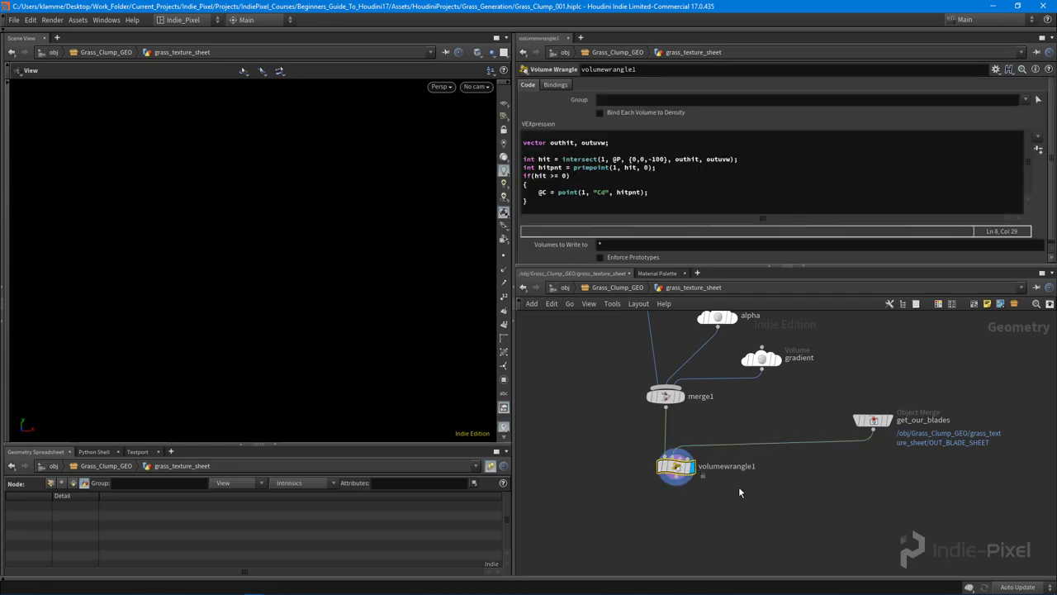
{"action": "key", "text": "g"}
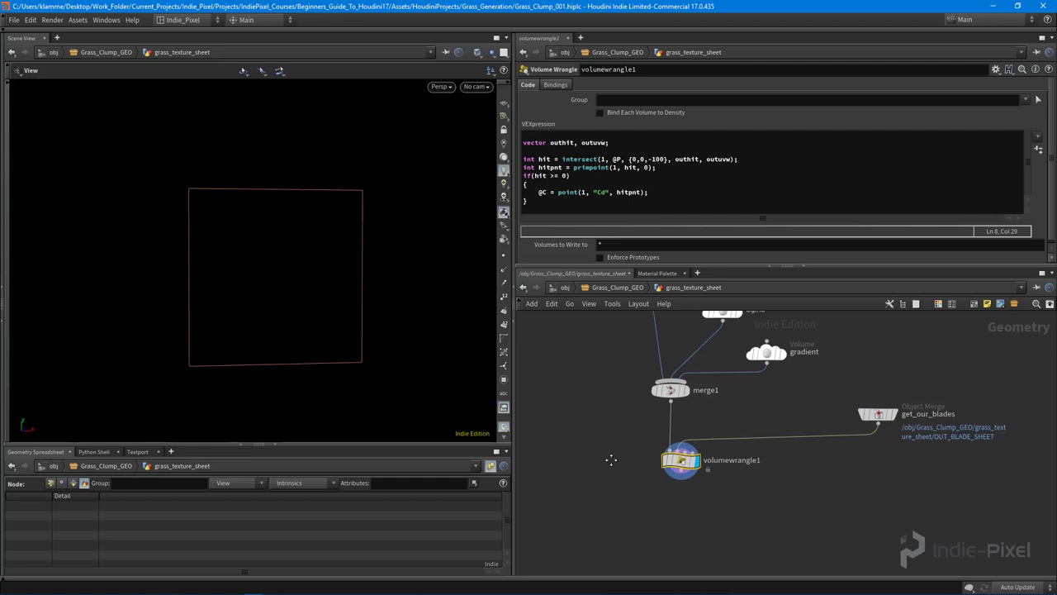
Add the line @A = 1; beneath the @C line in the volumewrangle1 code and check the projected blades
{"action": "left_click", "coordinate": [729, 190]}
{"action": "key", "text": "Return"}
{"action": "type", "text": "@"}
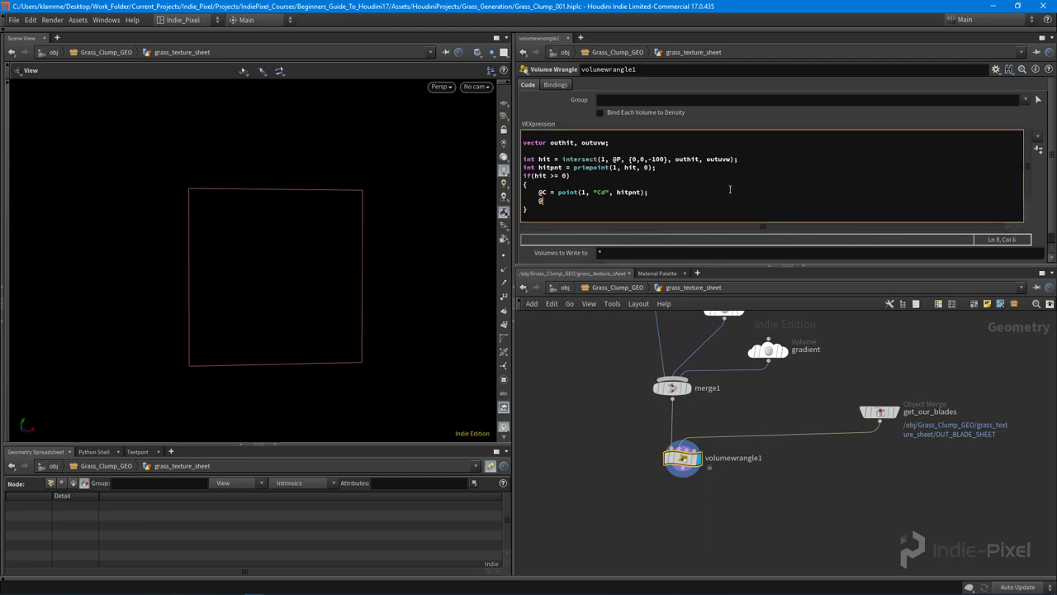
{"action": "type", "text": "A = 1;"}
{"action": "right_click_drag", "start_coordinate": [213, 317], "coordinate": [337, 307]}
{"action": "left_click_drag", "start_coordinate": [293, 248], "coordinate": [252, 242]}
{"action": "right_click_drag", "start_coordinate": [355, 252], "coordinate": [323, 264]}
{"action": "left_click_drag", "start_coordinate": [323, 264], "coordinate": [330, 271]}
{"action": "middle_click_drag", "start_coordinate": [321, 270], "coordinate": [264, 268]}
Add the line @G = point(1, "gradient", hitpnt); beneath the @A line in the volumewrangle1 code
{"action": "left_click", "coordinate": [608, 199]}
{"action": "key", "text": "Return"}
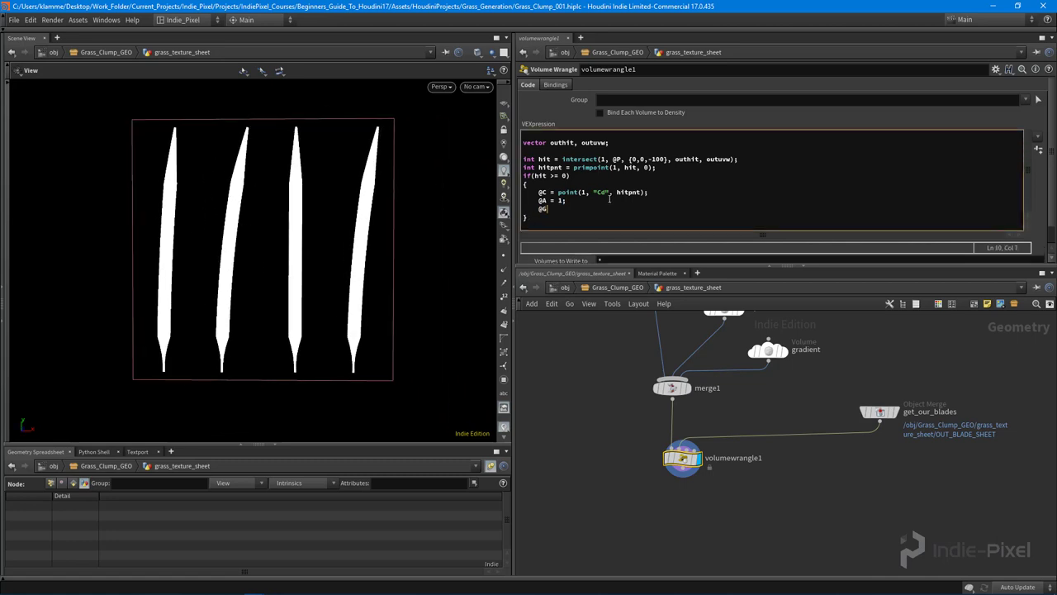
{"action": "type", "text": "@G = point()1, \"gradient\", hitpnt);"}
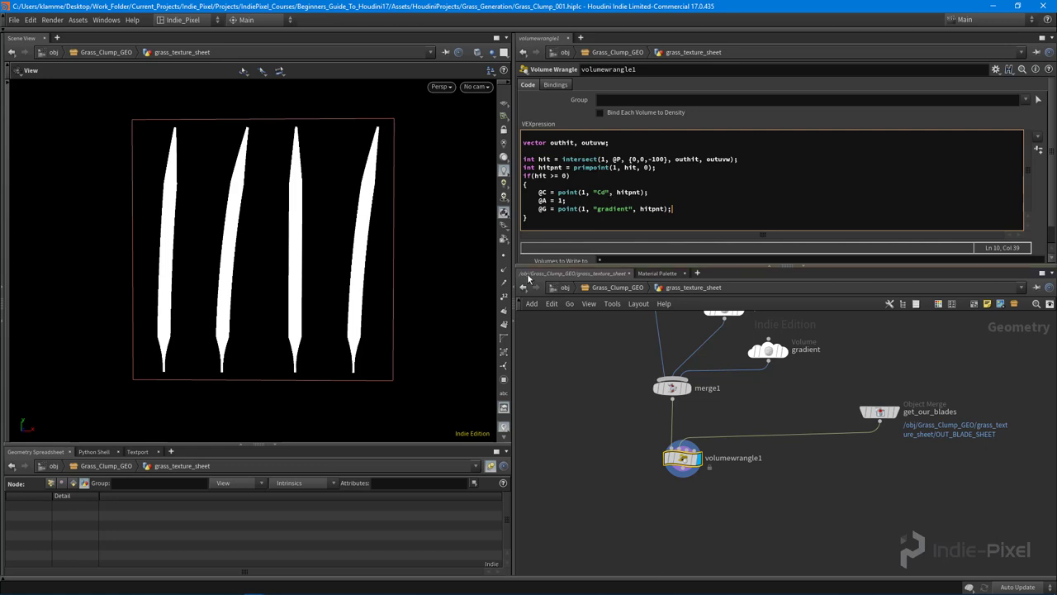
{"action": "left_click_drag", "start_coordinate": [682, 469], "coordinate": [673, 469]}
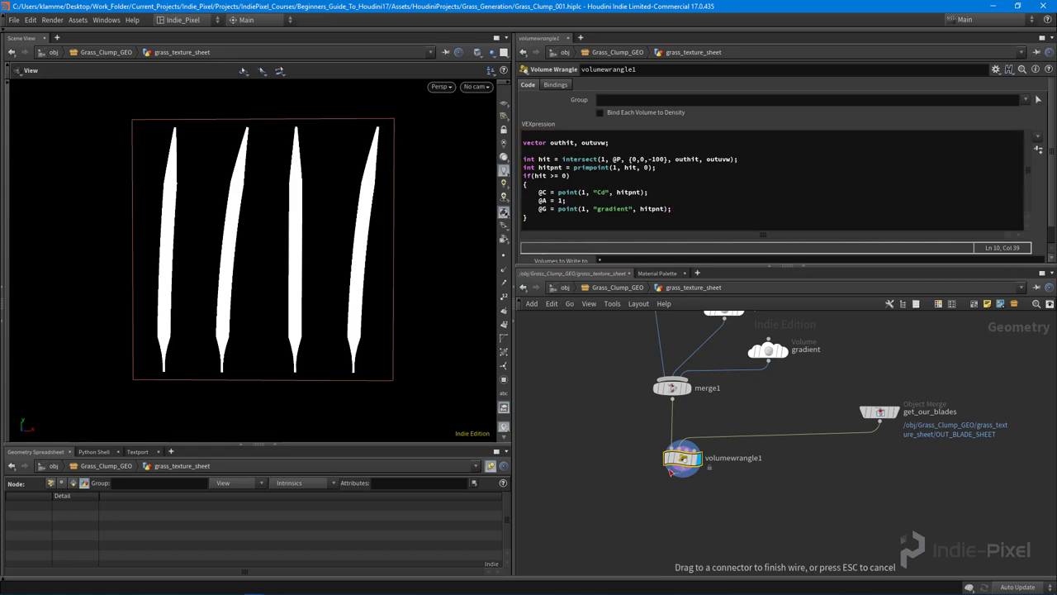
{"action": "middle_click_drag", "start_coordinate": [666, 488], "coordinate": [689, 464]}
{"action": "left_click_drag", "start_coordinate": [704, 442], "coordinate": [694, 442]}
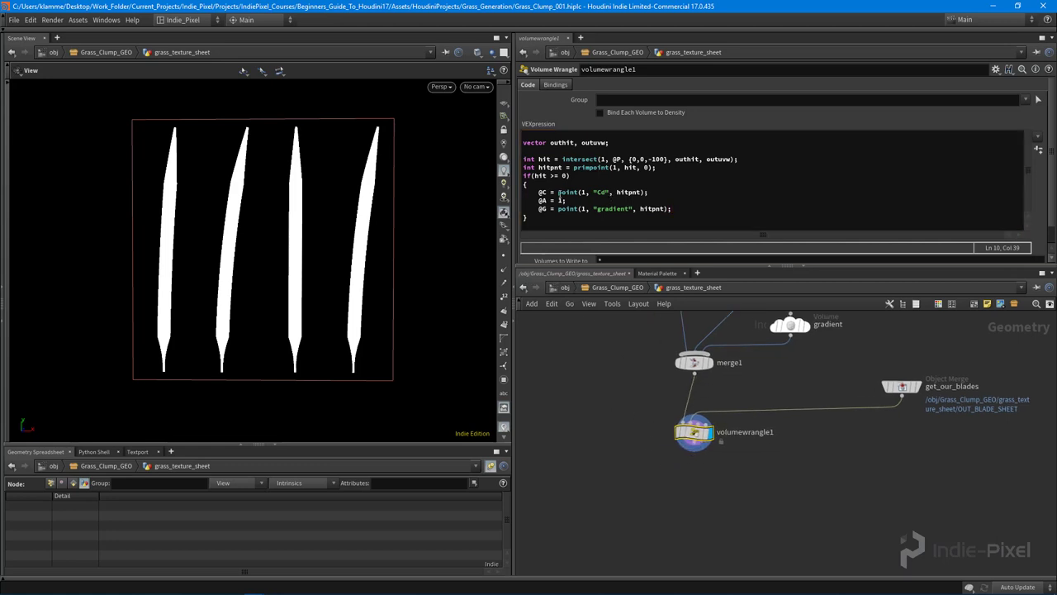
Review the point Cd lookup in the volumewrangle1 code and bypass the attribpromote1 node below get_grass_blade
{"action": "left_click_drag", "start_coordinate": [558, 193], "coordinate": [650, 196]}
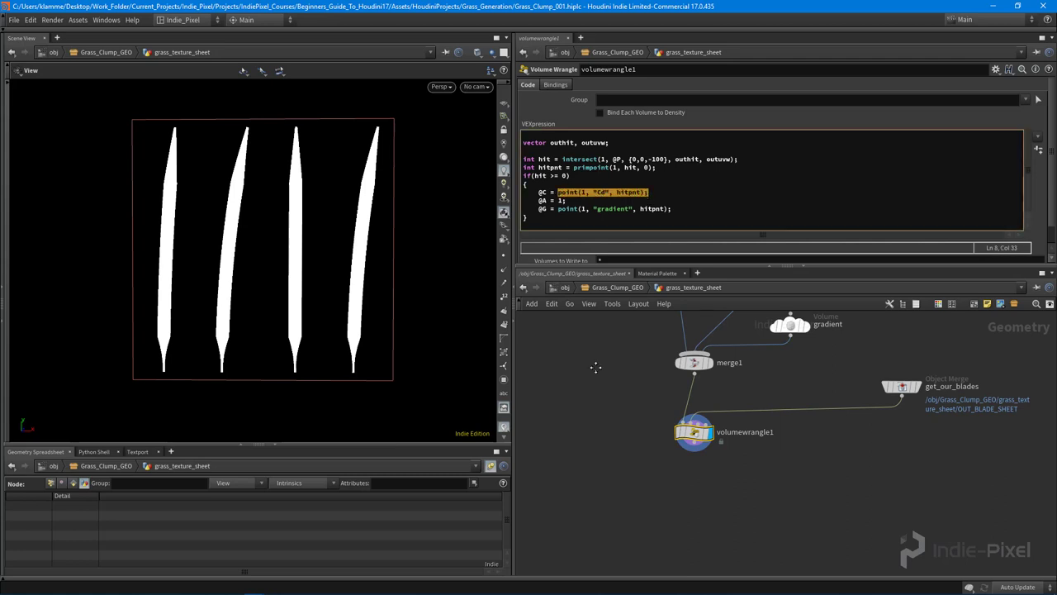
{"action": "middle_click_drag", "start_coordinate": [595, 367], "coordinate": [698, 389]}
{"action": "scroll", "coordinate": [649, 439], "scroll_direction": "down", "scroll_amount": 5}
{"action": "middle_click_drag", "start_coordinate": [650, 440], "coordinate": [764, 439]}
{"action": "scroll", "coordinate": [609, 431], "scroll_direction": "up", "scroll_amount": 5}
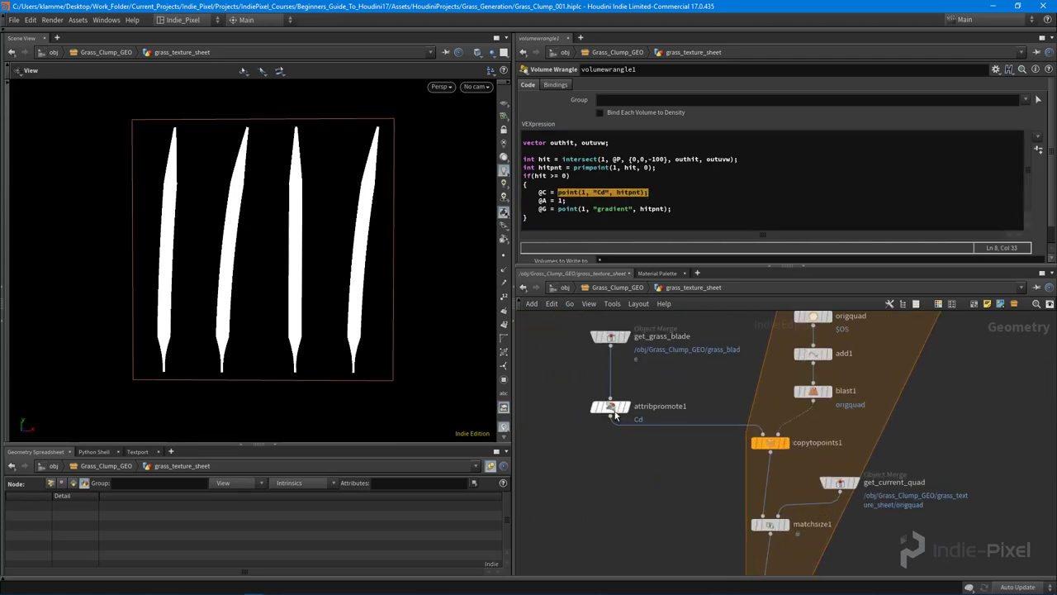
{"action": "left_click", "coordinate": [595, 407]}
{"action": "scroll", "coordinate": [667, 411], "scroll_direction": "down", "scroll_amount": 3}
{"action": "middle_click_drag", "start_coordinate": [958, 447], "coordinate": [749, 447]}
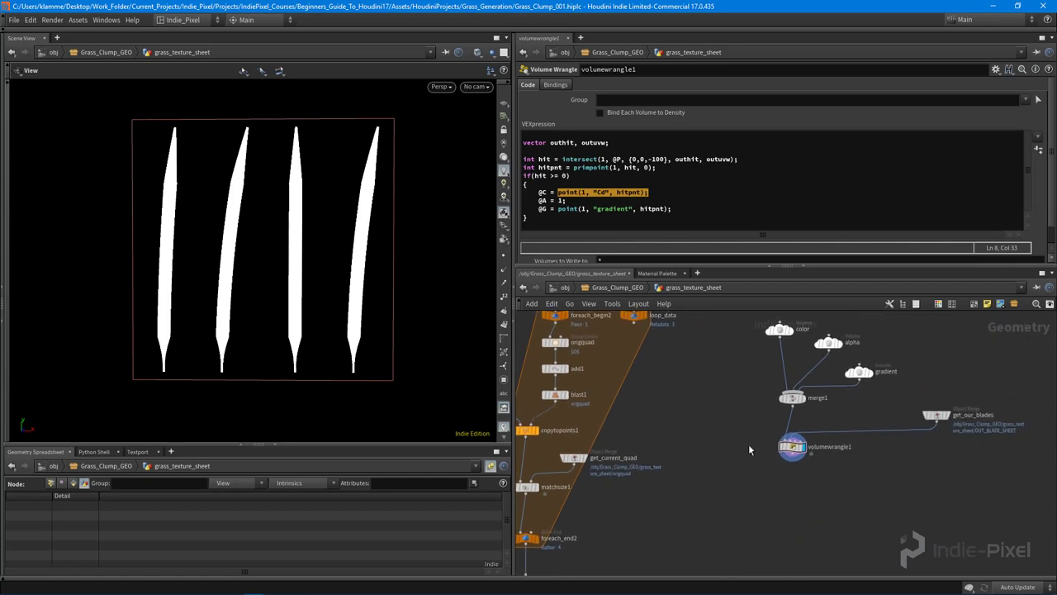
Add a Volume Visualization node fed by volumewrangle1, display it, and place it just beneath the wrangle
{"action": "scroll", "coordinate": [641, 238], "scroll_direction": "down", "scroll_amount": 1}
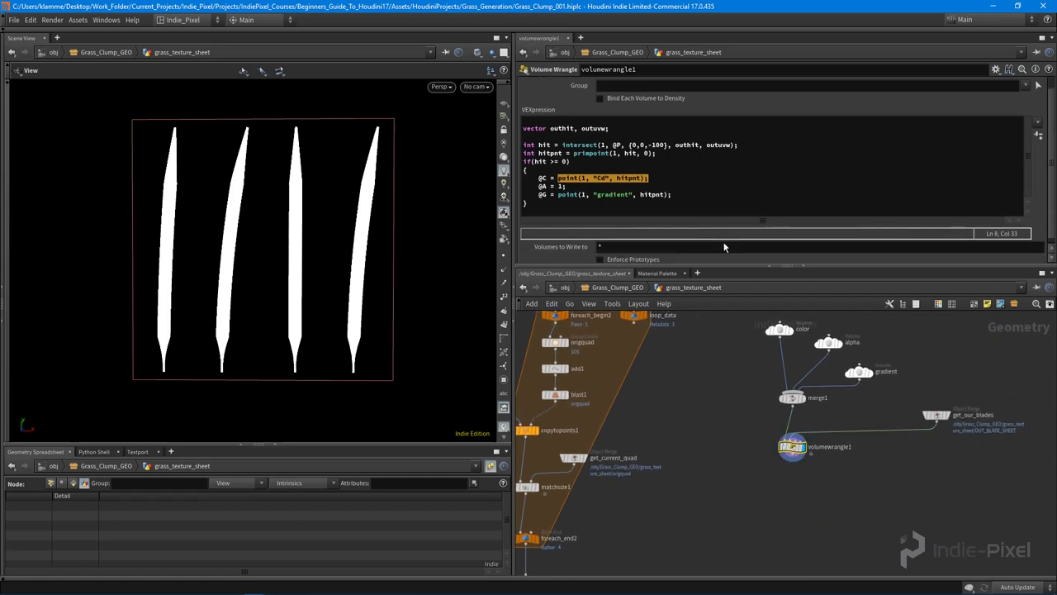
{"action": "scroll", "coordinate": [793, 496], "scroll_direction": "up", "scroll_amount": 3}
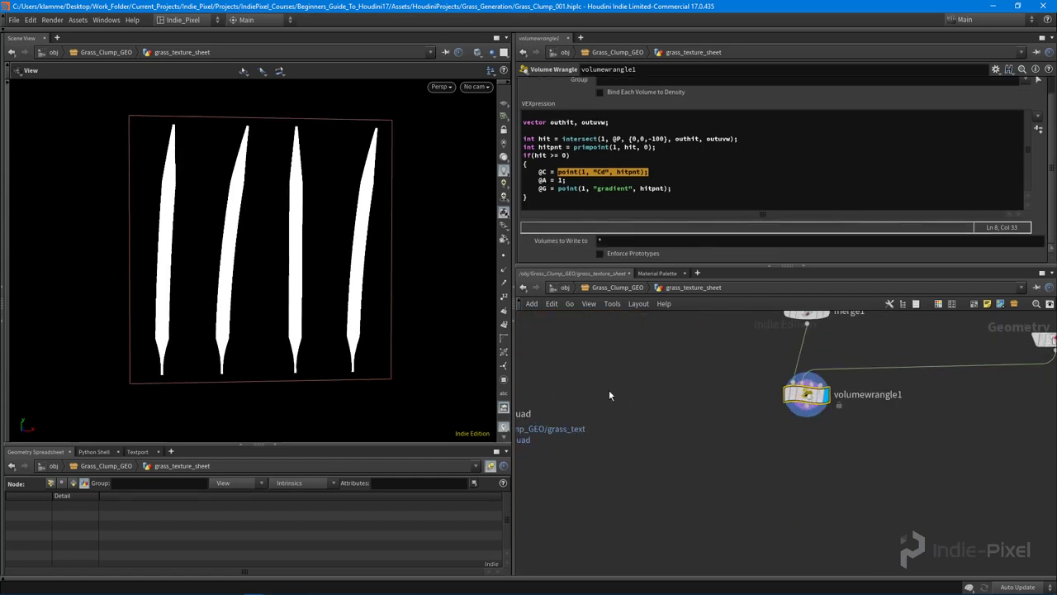
{"action": "key", "text": "Tab"}
{"action": "type", "text": "volum"}
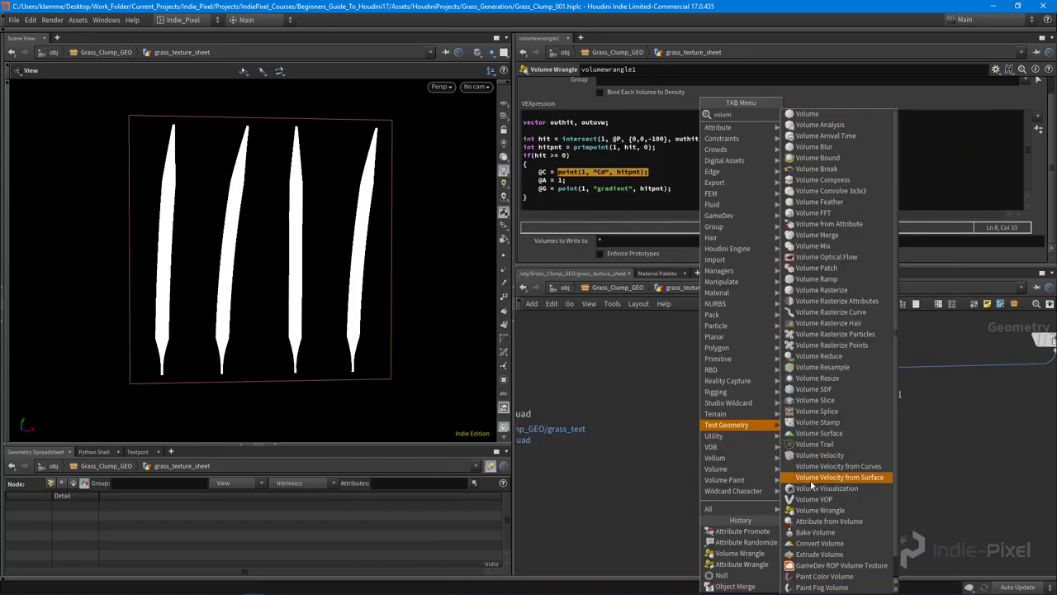
{"action": "left_click", "coordinate": [769, 471]}
{"action": "left_click", "coordinate": [746, 471]}
{"action": "left_click", "coordinate": [807, 405]}
{"action": "left_click", "coordinate": [753, 463]}
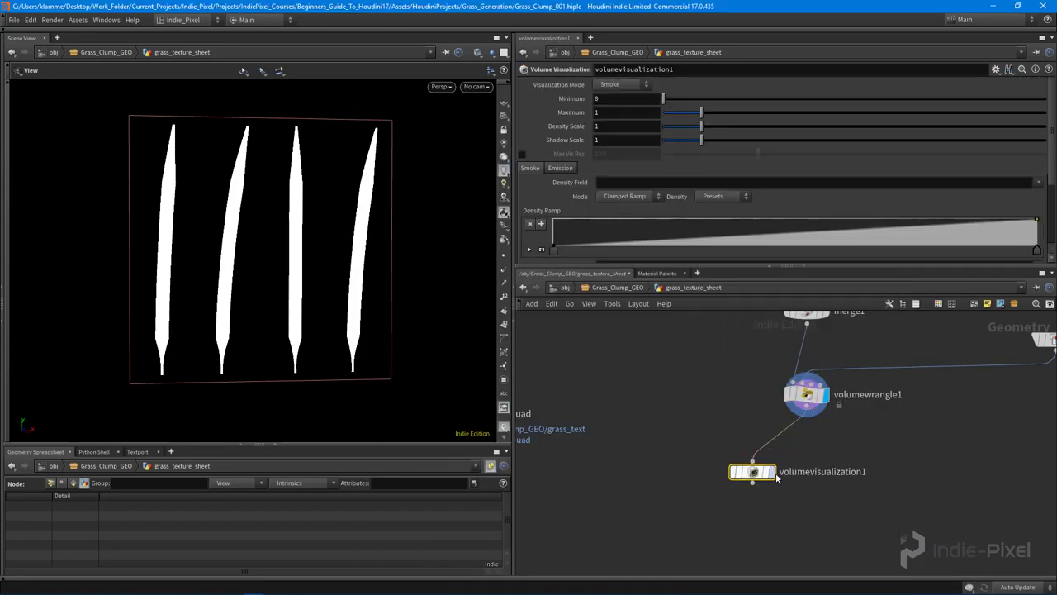
{"action": "left_click", "coordinate": [771, 471]}
{"action": "left_click_drag", "start_coordinate": [750, 469], "coordinate": [719, 427]}
Set the Diffuse Field of volumevisualization1 to C.*
{"action": "scroll", "coordinate": [923, 182], "scroll_direction": "down", "scroll_amount": 3}
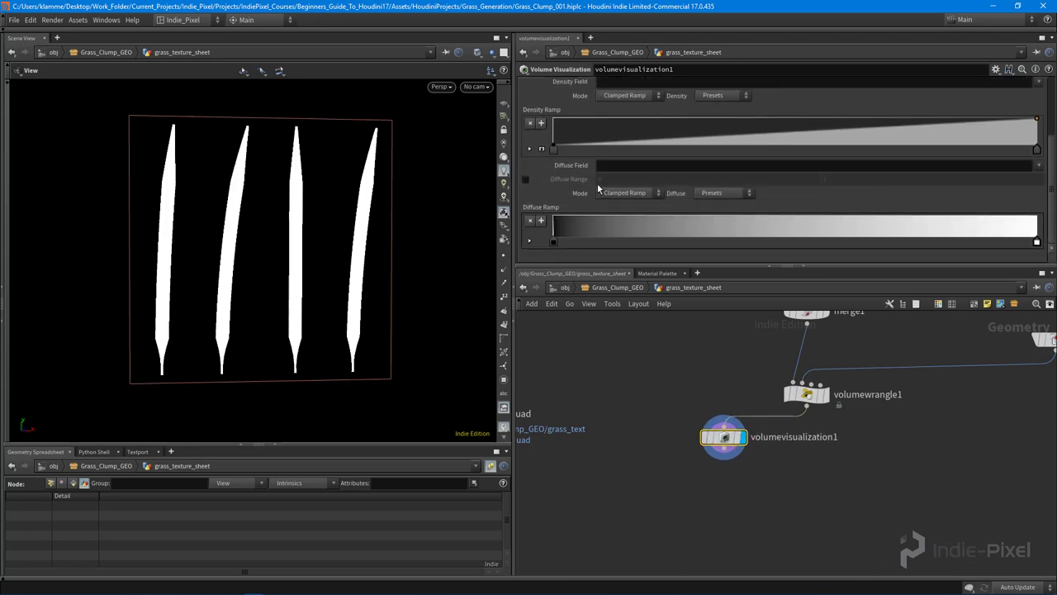
{"action": "left_click", "coordinate": [1039, 166]}
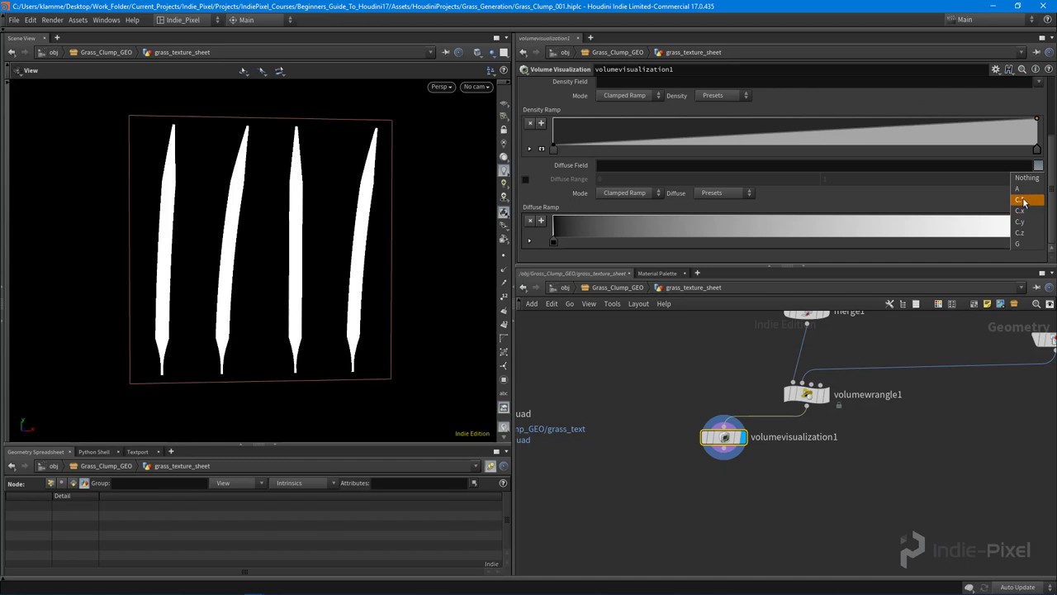
{"action": "left_click", "coordinate": [1021, 203]}
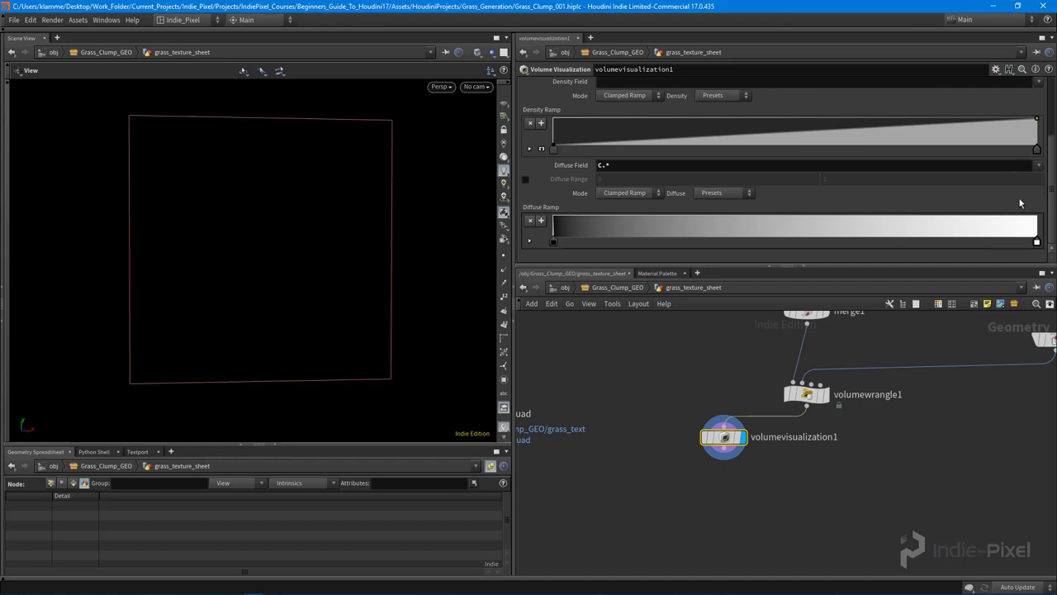
{"action": "left_click", "coordinate": [615, 164]}
Move get_our_blades further from volumewrangle1, then display it with merge1 as a template to compare blade and volume positions
{"action": "left_click_drag", "start_coordinate": [335, 231], "coordinate": [347, 290]}
{"action": "middle_click_drag", "start_coordinate": [951, 408], "coordinate": [767, 481]}
{"action": "middle_click_drag", "start_coordinate": [906, 425], "coordinate": [888, 437]}
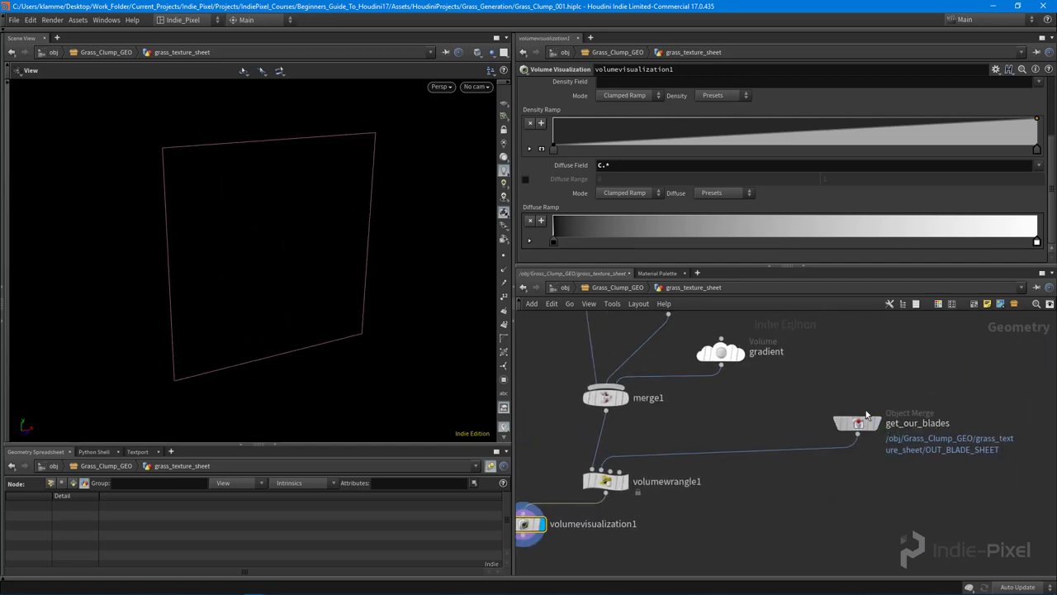
{"action": "left_click_drag", "start_coordinate": [859, 426], "coordinate": [871, 391]}
{"action": "left_click", "coordinate": [886, 391]}
{"action": "left_click_drag", "start_coordinate": [294, 311], "coordinate": [331, 330]}
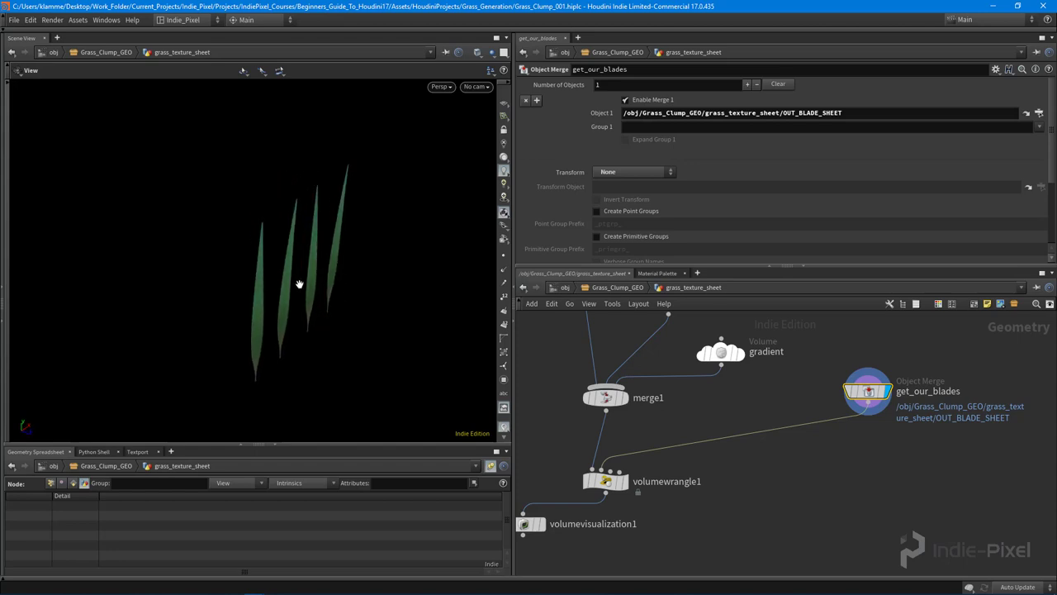
{"action": "middle_click_drag", "start_coordinate": [732, 434], "coordinate": [739, 444]}
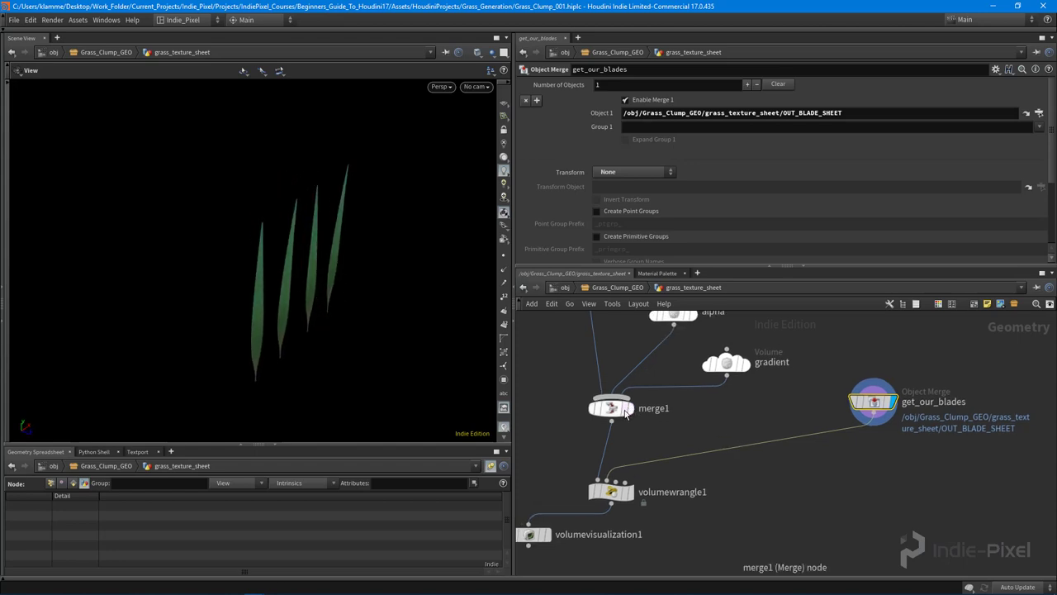
{"action": "left_click", "coordinate": [626, 411]}
{"action": "left_click_drag", "start_coordinate": [472, 405], "coordinate": [342, 204]}
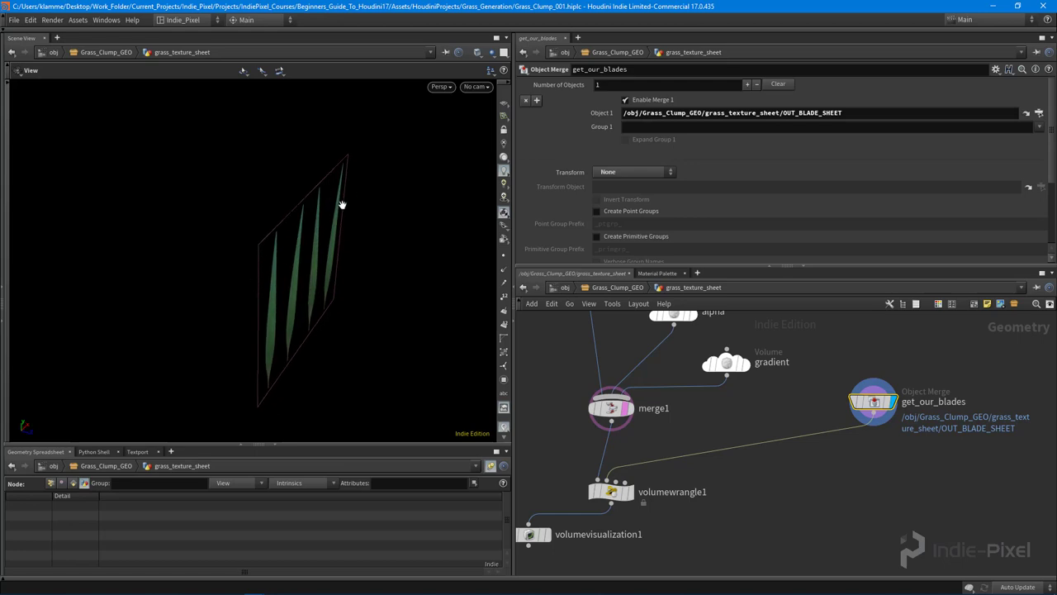
Insert a Transform node on the wire between get_our_blades and volumewrangle1
{"action": "middle_click_drag", "start_coordinate": [851, 413], "coordinate": [839, 409]}
{"action": "key", "text": "Tab"}
{"action": "type", "text": "tr"}
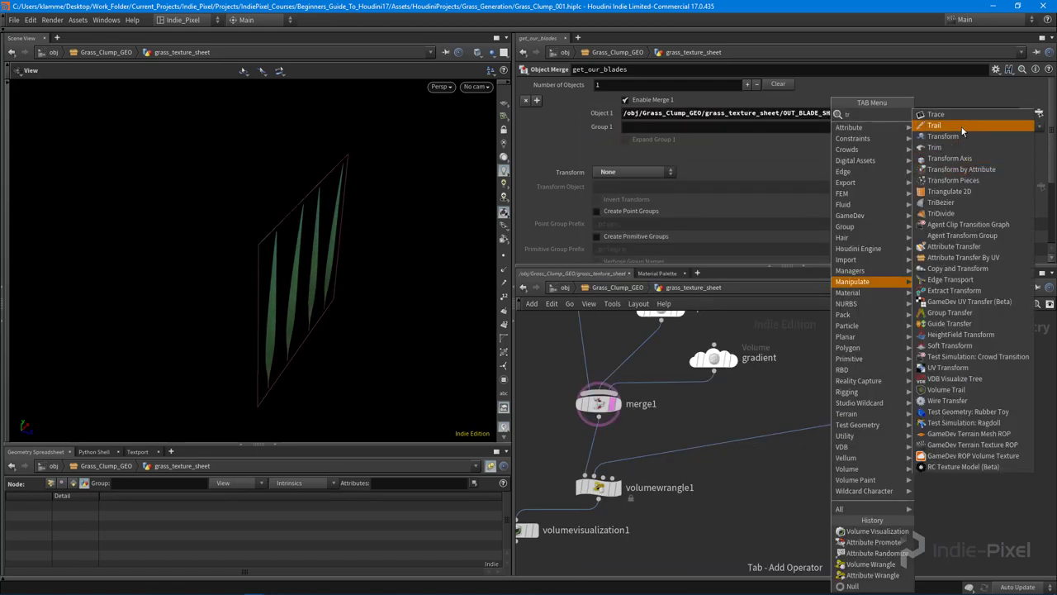
{"action": "left_click", "coordinate": [943, 135]}
{"action": "left_click", "coordinate": [827, 443]}
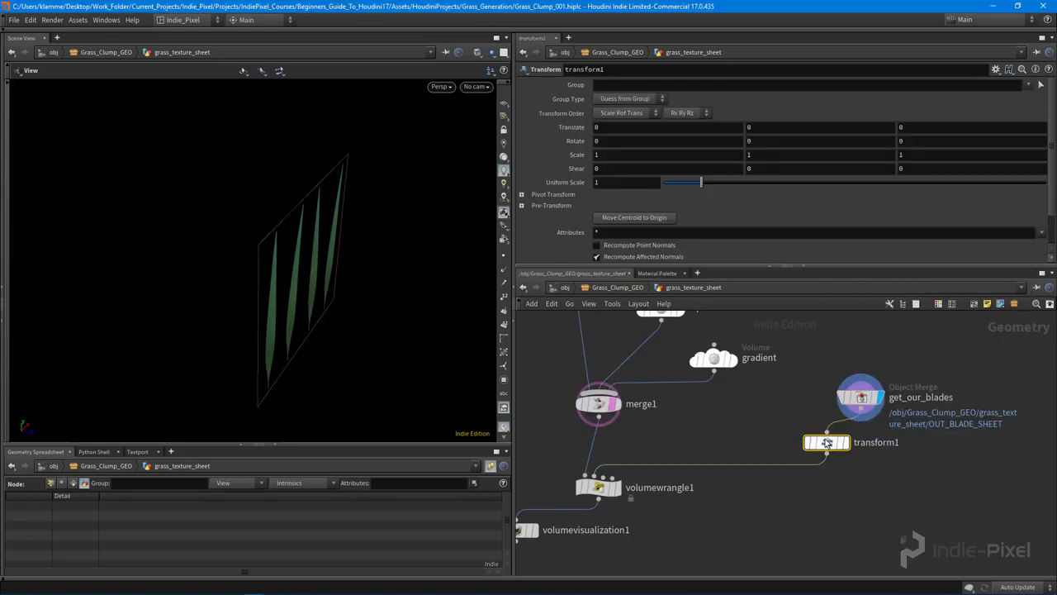
Place transform1 directly beneath get_our_blades, display it, and set its Z translation to -1
{"action": "left_click_drag", "start_coordinate": [826, 444], "coordinate": [861, 439]}
{"action": "left_click", "coordinate": [877, 439]}
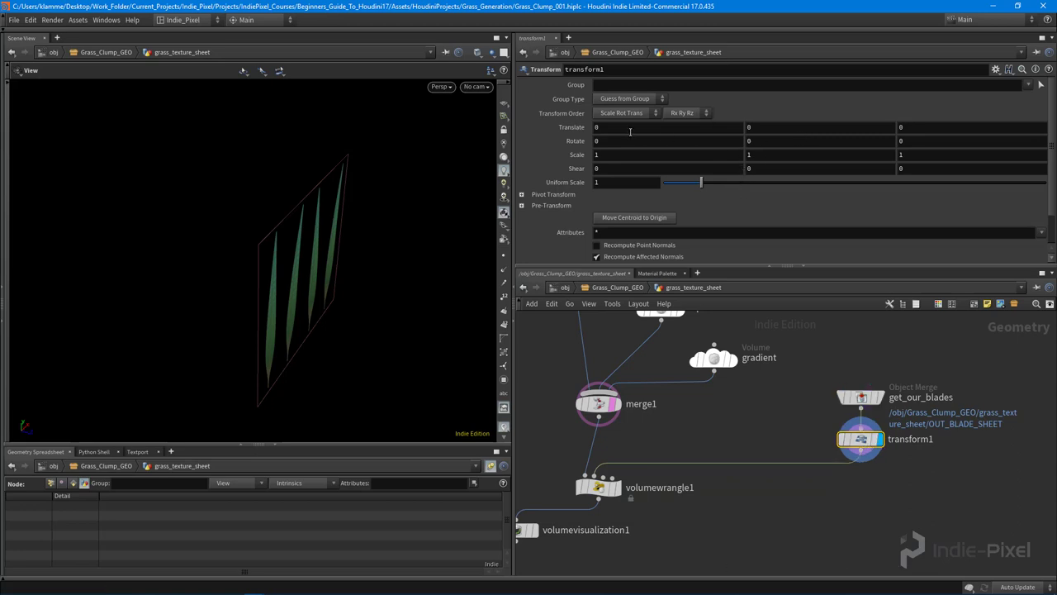
{"action": "left_click", "coordinate": [922, 129]}
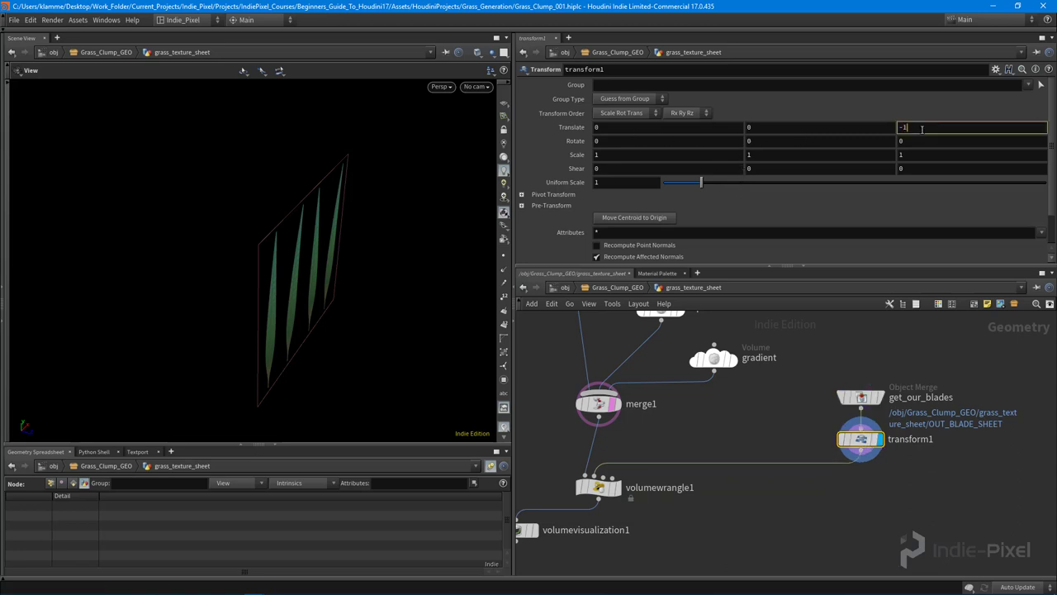
{"action": "key", "text": "Return"}
Turn off merge1's template and check the projected blades on volumewrangle1, ending with volumevisualization1 displayed
{"action": "left_click", "coordinate": [612, 403]}
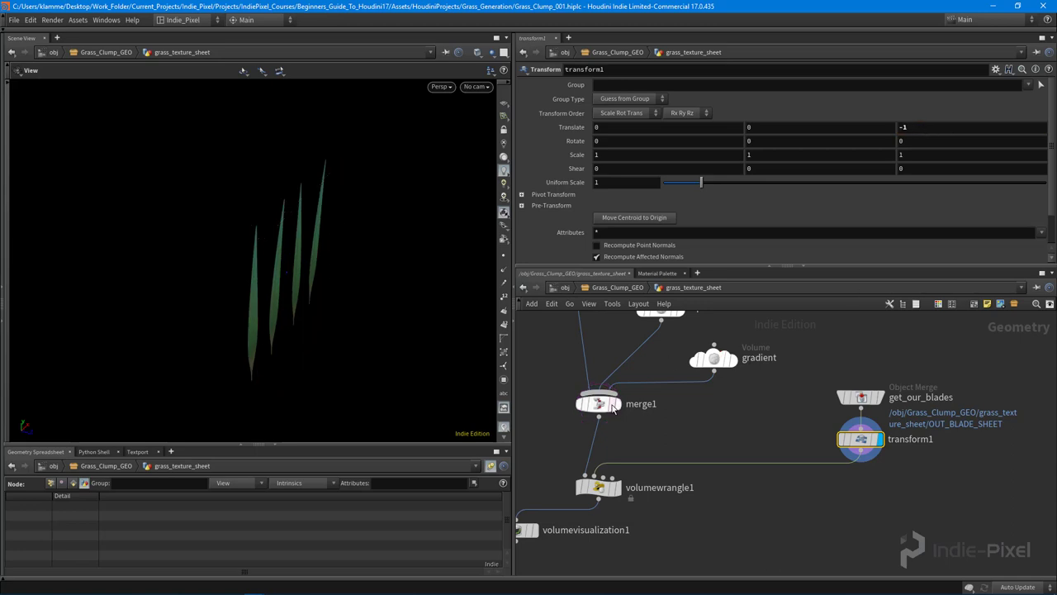
{"action": "left_click", "coordinate": [620, 490]}
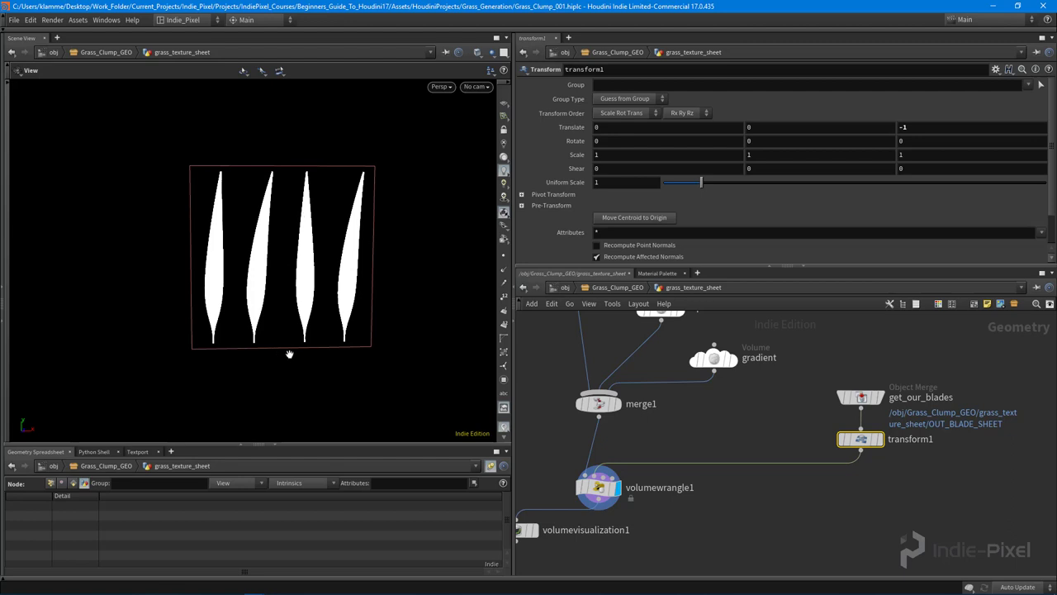
{"action": "middle_click_drag", "start_coordinate": [662, 526], "coordinate": [851, 448]}
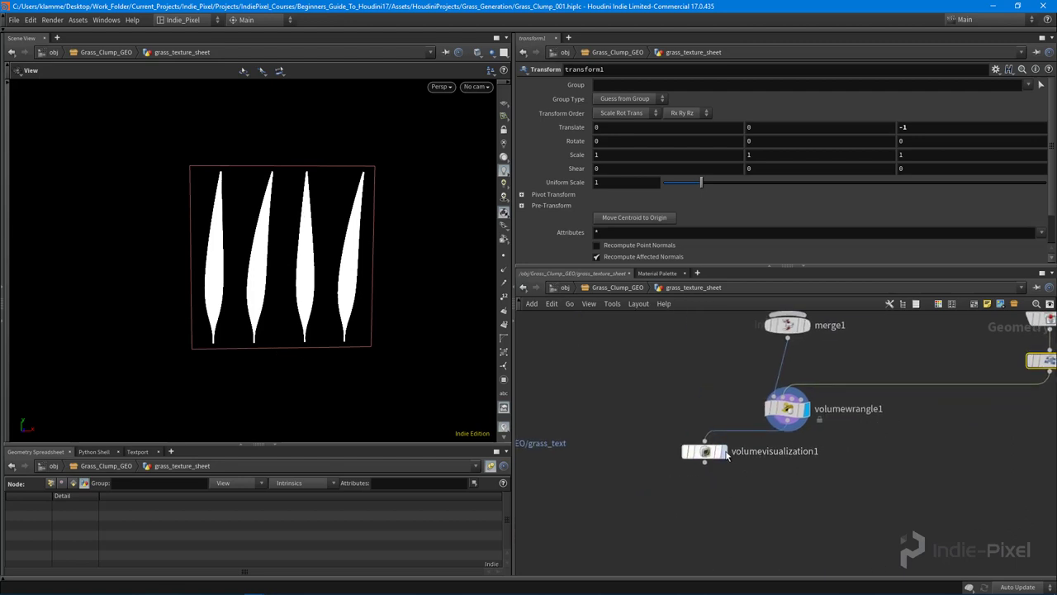
{"action": "left_click", "coordinate": [722, 451]}
{"action": "left_click", "coordinate": [704, 451]}
{"action": "left_click_drag", "start_coordinate": [347, 248], "coordinate": [317, 276]}
Check the color volume's rank, then declare the color assignment in volumewrangle1's code as a vector with v@C
{"action": "middle_click_drag", "start_coordinate": [726, 370], "coordinate": [695, 385]}
{"action": "middle_click_drag", "start_coordinate": [727, 248], "coordinate": [731, 375]}
{"action": "left_click", "coordinate": [736, 345]}
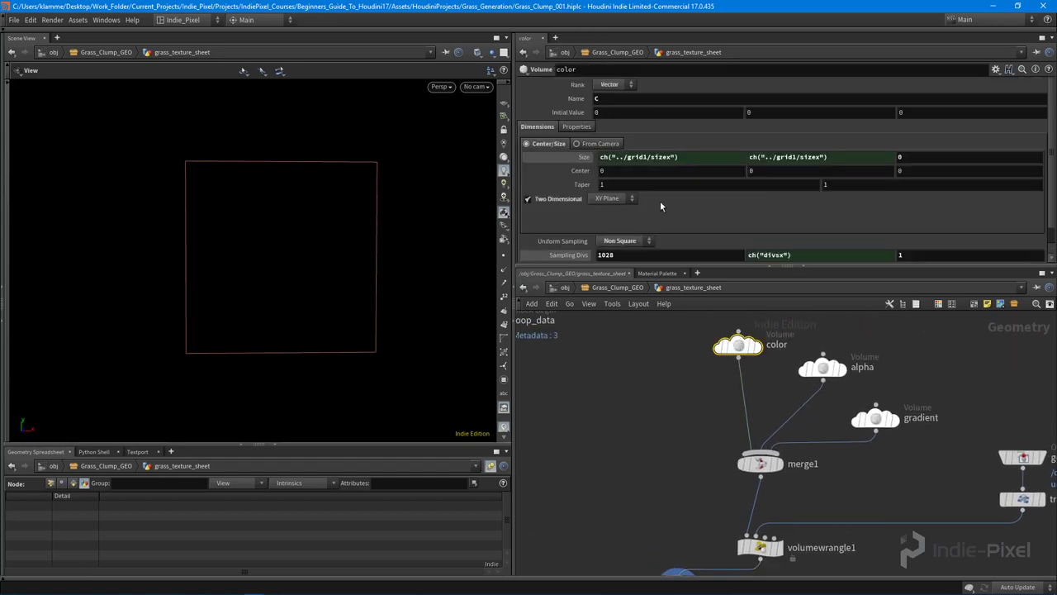
{"action": "middle_click_drag", "start_coordinate": [658, 438], "coordinate": [630, 356]}
{"action": "left_click", "coordinate": [735, 467]}
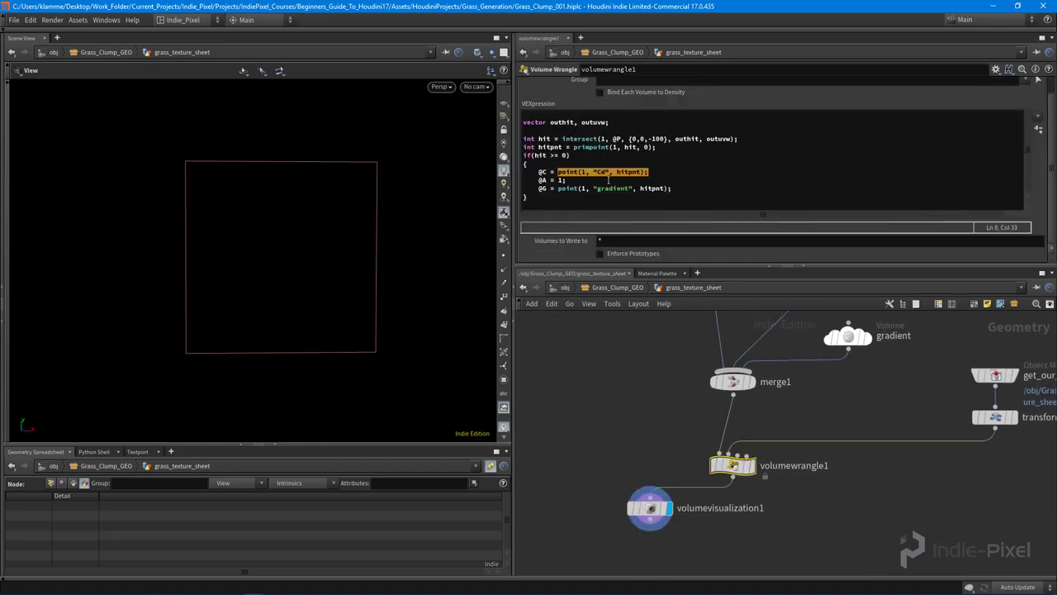
{"action": "left_click", "coordinate": [537, 172]}
{"action": "type", "text": "v"}
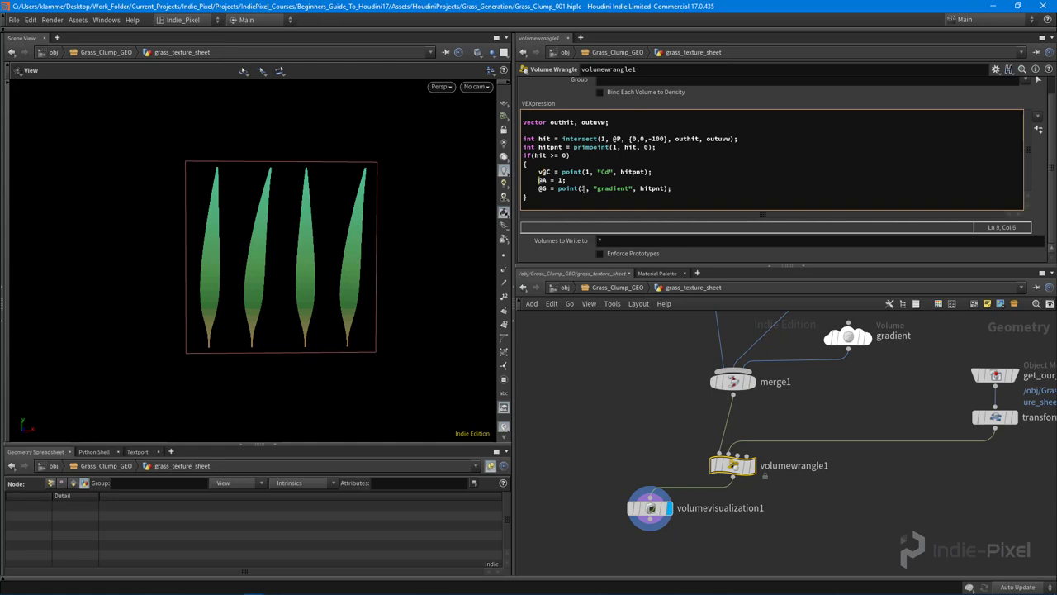
Declare the alpha and gradient assignments in volumewrangle1's code as floats with f@A and f@G
{"action": "type", "text": "f"}
{"action": "type", "text": "v"}
{"action": "key", "text": "Escape"}
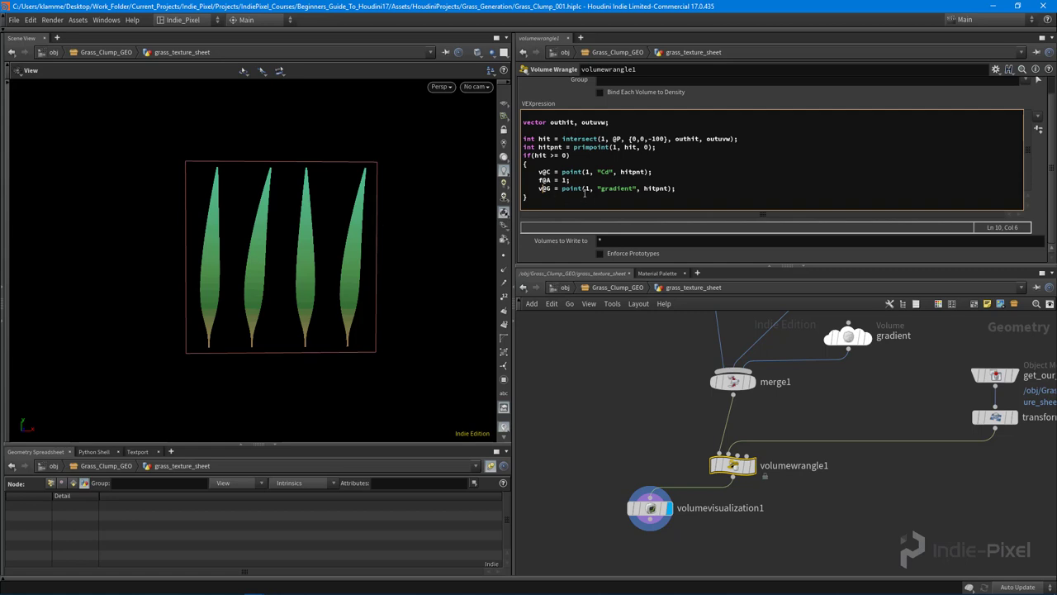
{"action": "key", "text": "BackSpace"}
{"action": "type", "text": "f"}
{"action": "key", "text": "Escape"}
Check the gradient volume's rank and name, then set the Diffuse Field of volumevisualization1 to G
{"action": "middle_click_drag", "start_coordinate": [660, 316], "coordinate": [673, 420]}
{"action": "left_click", "coordinate": [855, 440]}
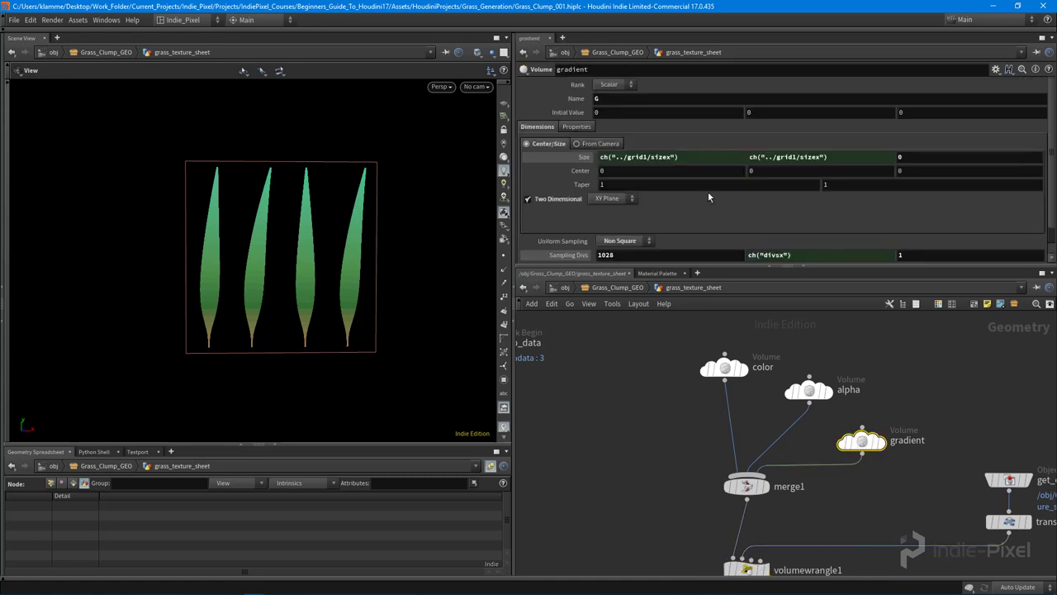
{"action": "middle_click_drag", "start_coordinate": [685, 500], "coordinate": [672, 375]}
{"action": "left_click", "coordinate": [651, 483]}
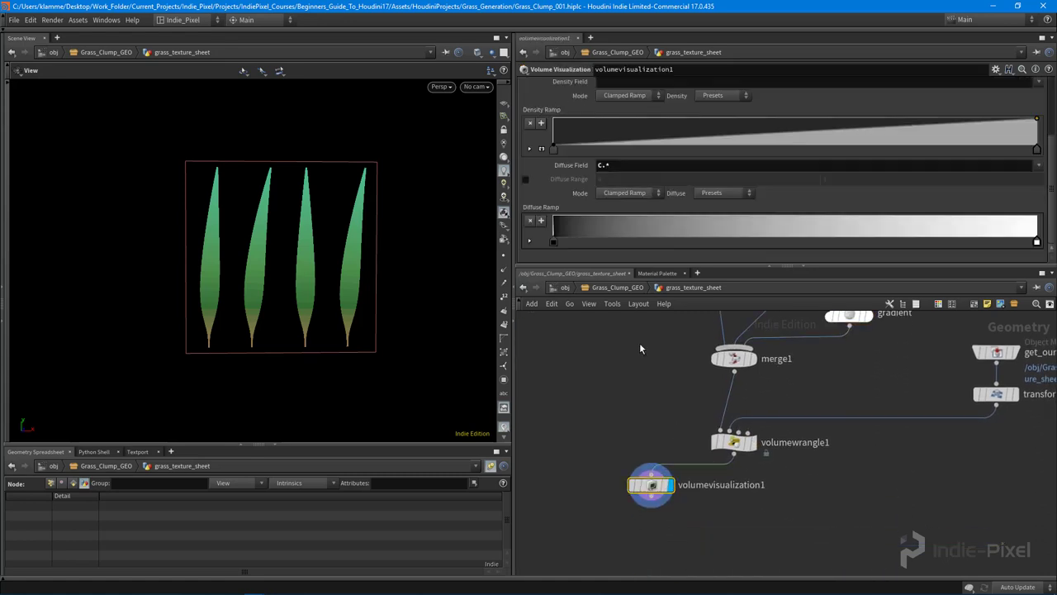
{"action": "left_click", "coordinate": [1038, 165]}
{"action": "left_click", "coordinate": [1024, 240]}
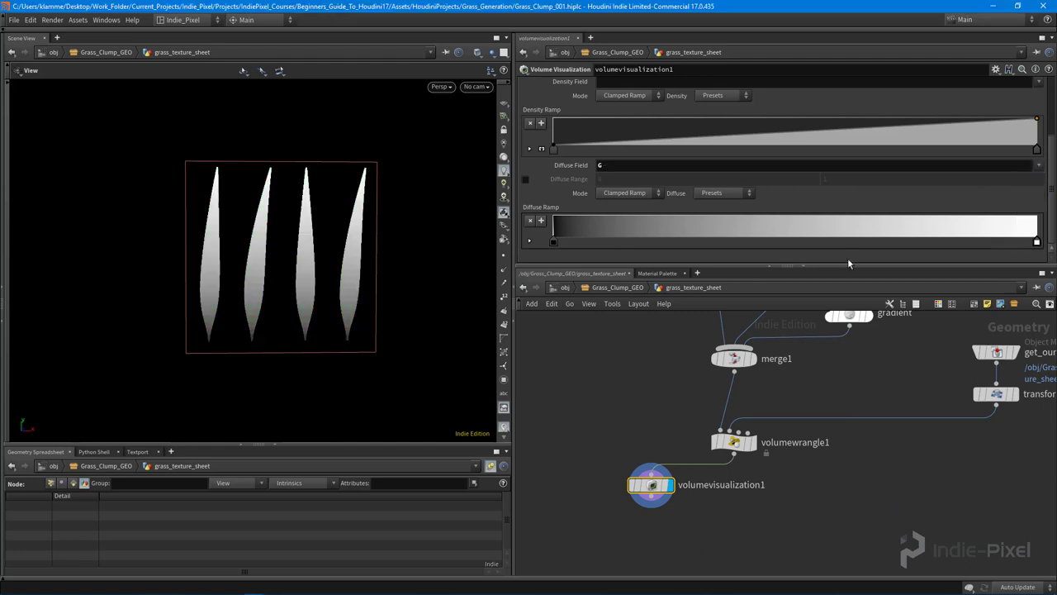
Inspect the gradient on the blades up close, then set volumevisualization1's Diffuse Field back to C.*
{"action": "scroll", "coordinate": [258, 364], "scroll_direction": "up", "scroll_amount": 2}
{"action": "left_click_drag", "start_coordinate": [258, 363], "coordinate": [244, 348]}
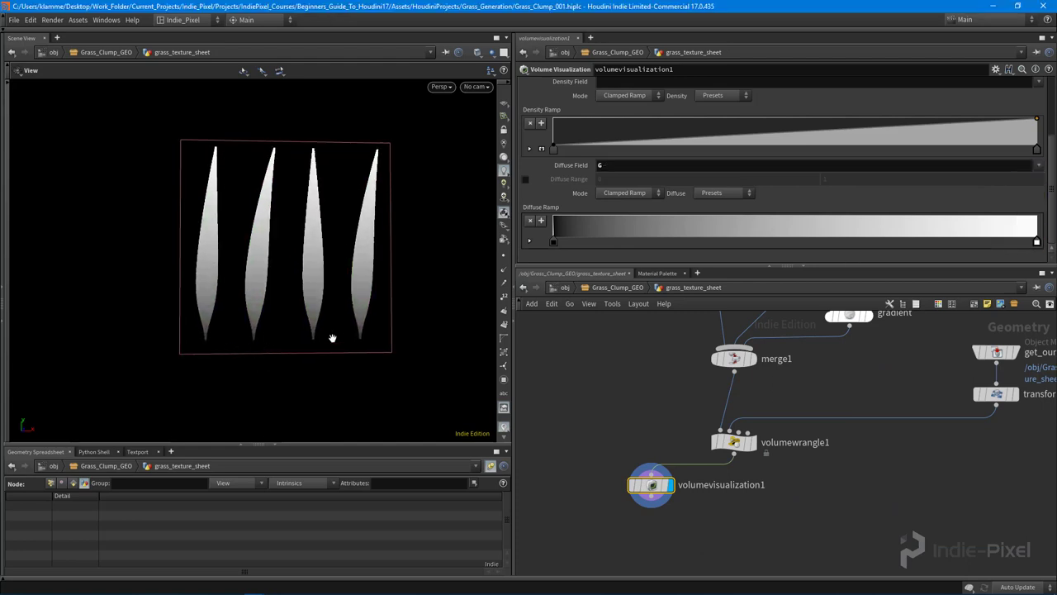
{"action": "scroll", "coordinate": [173, 323], "scroll_direction": "up", "scroll_amount": 5}
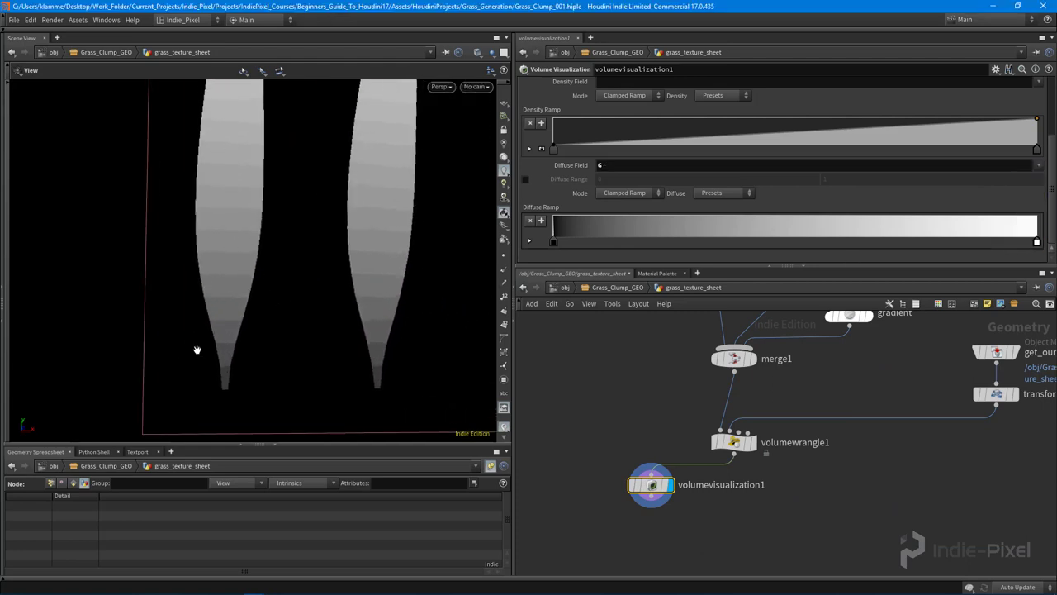
{"action": "scroll", "coordinate": [341, 284], "scroll_direction": "down", "scroll_amount": 6}
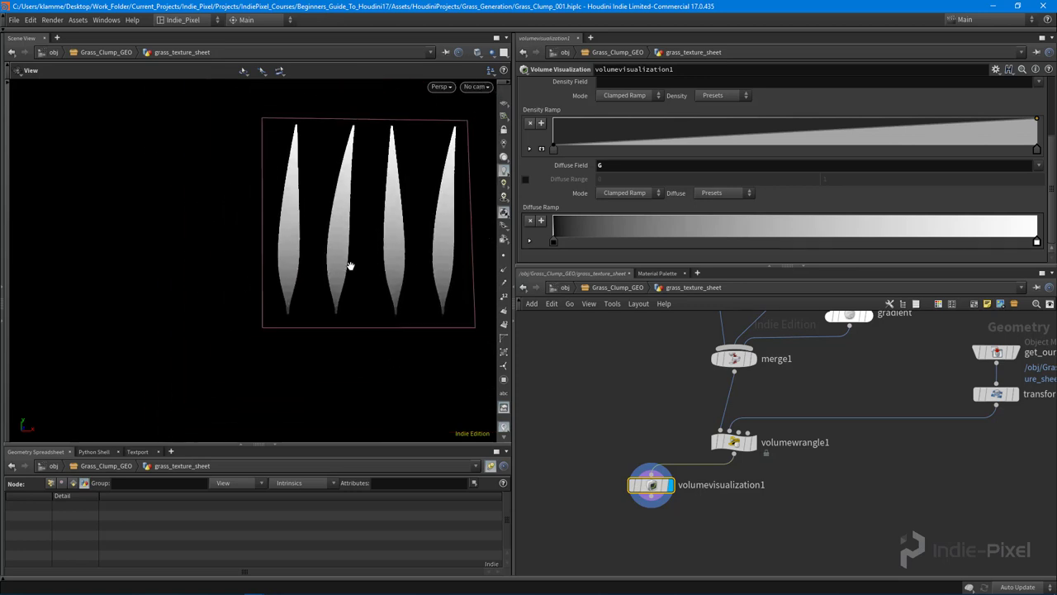
{"action": "middle_click_drag", "start_coordinate": [349, 267], "coordinate": [256, 283]}
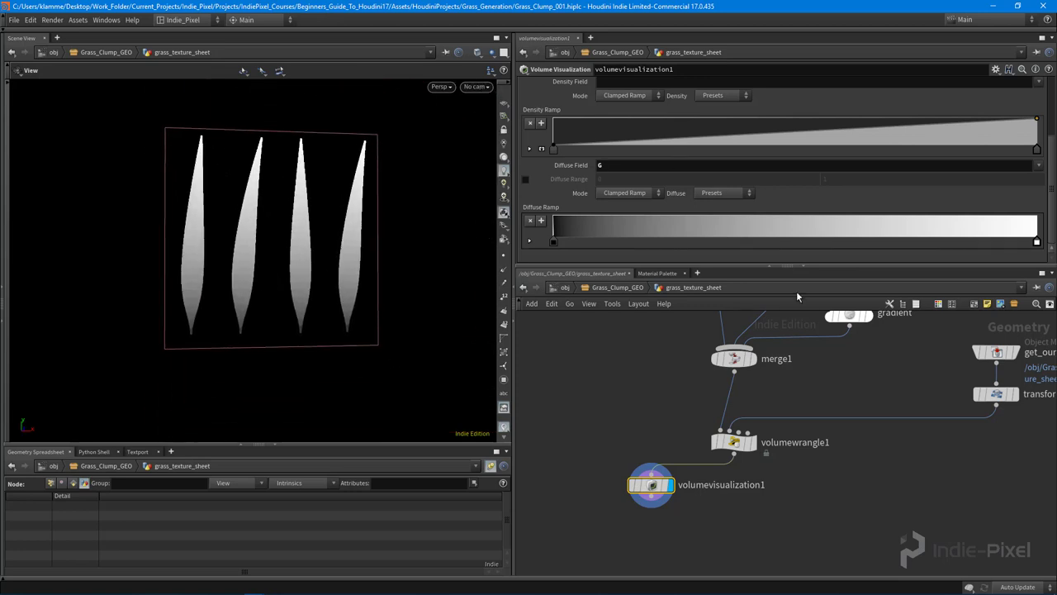
{"action": "left_click", "coordinate": [1039, 165]}
{"action": "left_click", "coordinate": [1029, 202]}
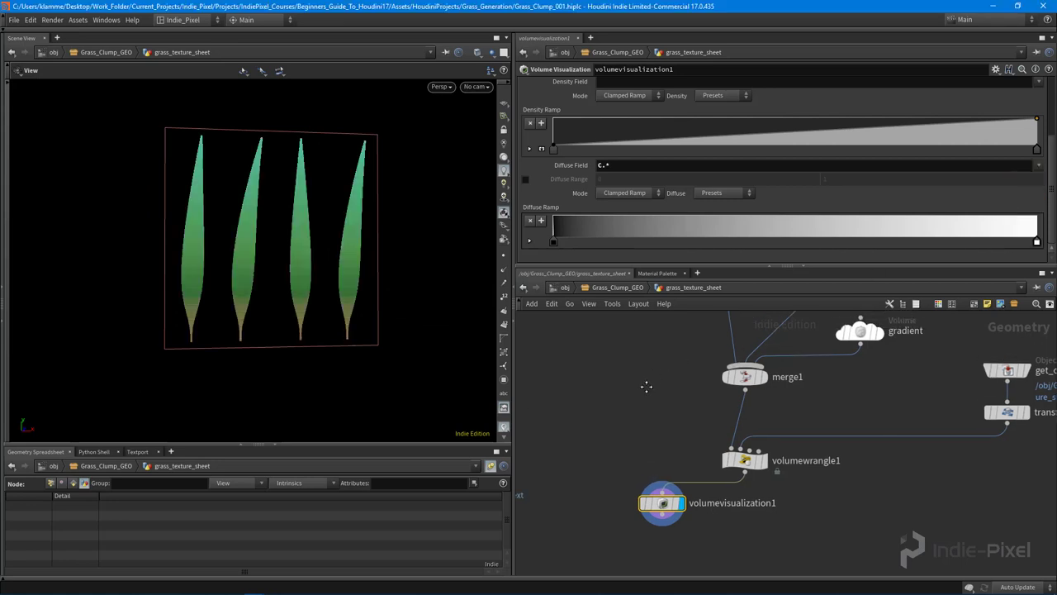
Add a Crease node below get_grass_blade, outside the for-each loop
{"action": "scroll", "coordinate": [648, 388], "scroll_direction": "down", "scroll_amount": 5}
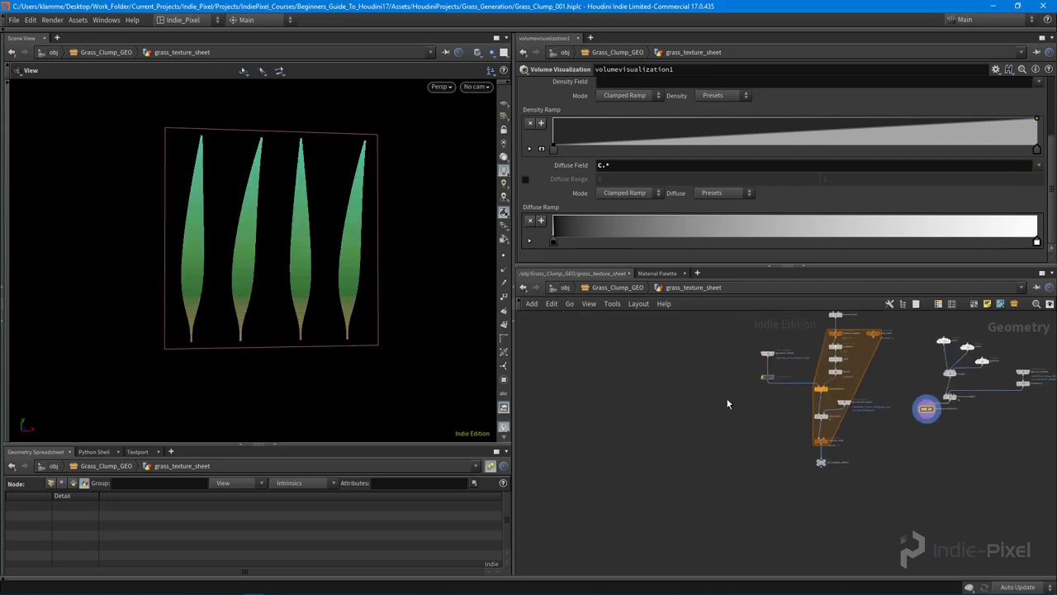
{"action": "scroll", "coordinate": [728, 401], "scroll_direction": "up", "scroll_amount": 4}
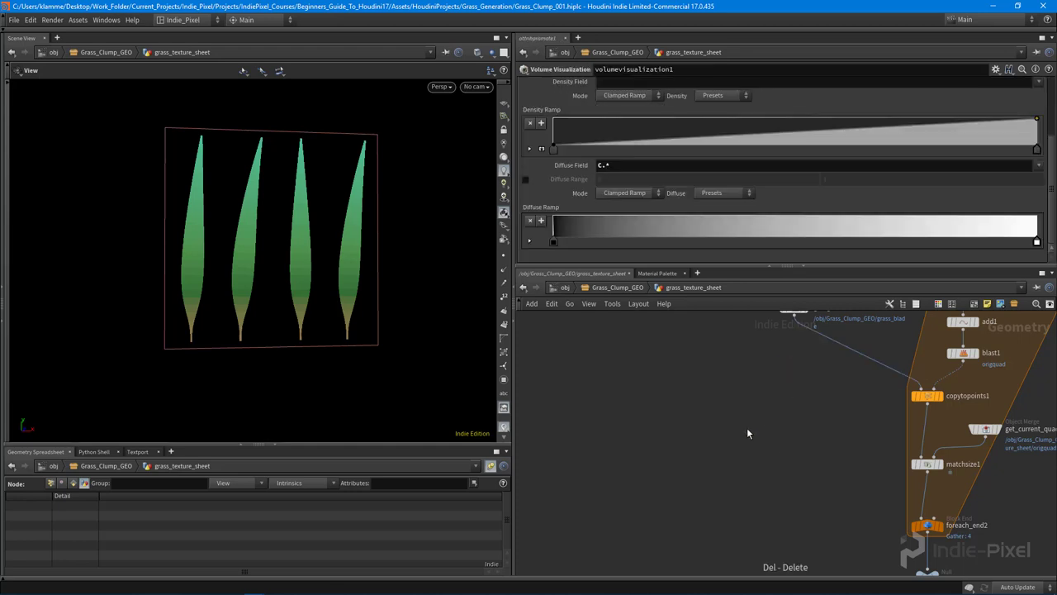
{"action": "middle_click_drag", "start_coordinate": [768, 356], "coordinate": [688, 413]}
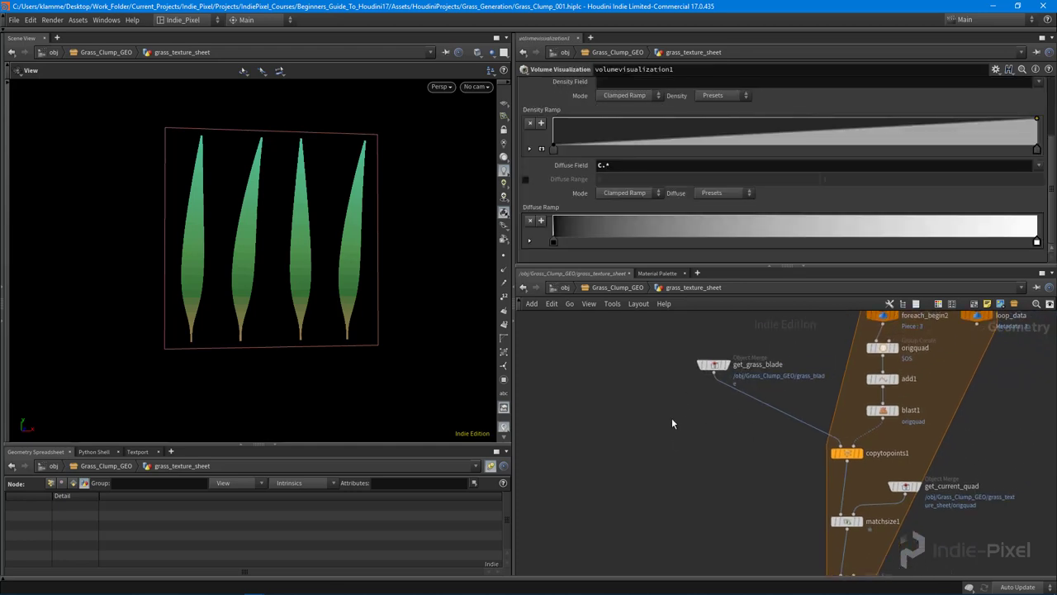
{"action": "key", "text": "Tab"}
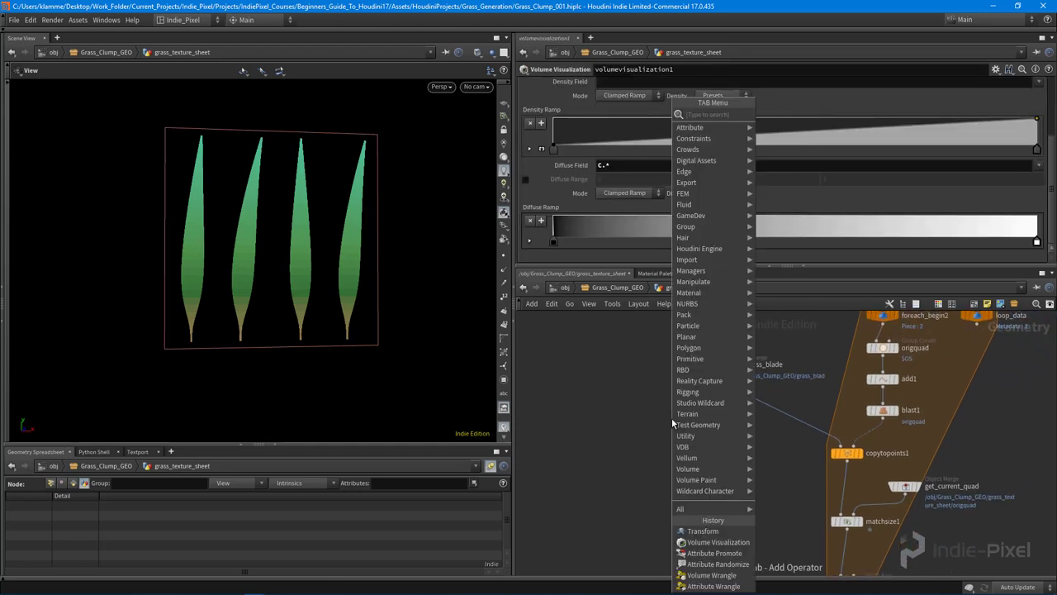
{"action": "type", "text": "creas"}
{"action": "key", "text": "Return"}
{"action": "left_click", "coordinate": [671, 419]}
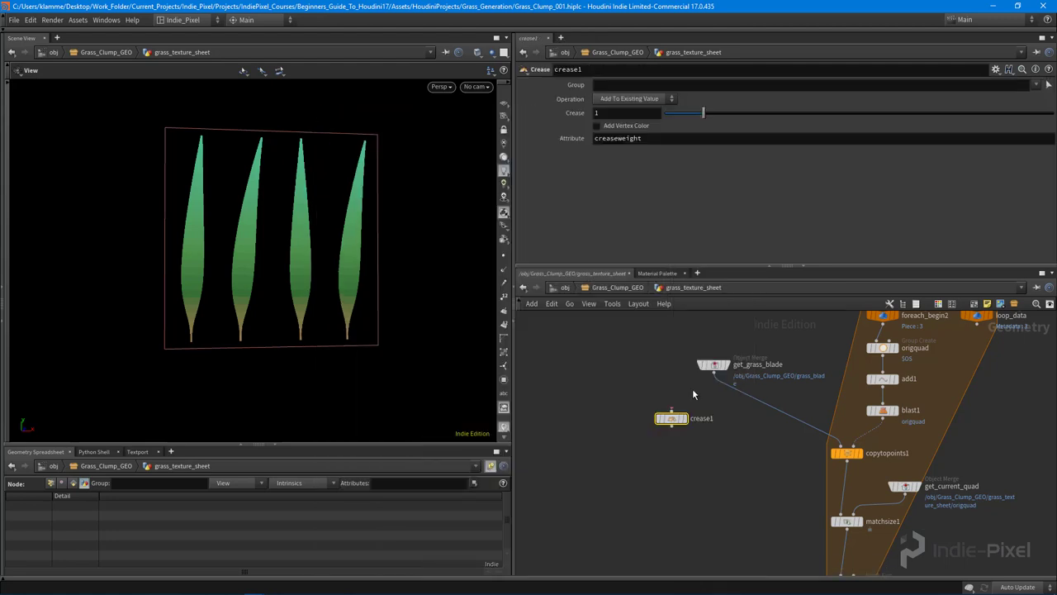
Connect get_grass_blade to crease1, display crease1 framed in the viewport, and move it lower to leave room above
{"action": "scroll", "coordinate": [692, 388], "scroll_direction": "up", "scroll_amount": 3}
{"action": "left_click", "coordinate": [730, 360]}
{"action": "left_click", "coordinate": [658, 425]}
{"action": "left_click", "coordinate": [679, 440]}
{"action": "left_click_drag", "start_coordinate": [647, 437], "coordinate": [650, 413]}
{"action": "key", "text": "g"}
{"action": "left_click_drag", "start_coordinate": [290, 273], "coordinate": [347, 384]}
{"action": "left_click_drag", "start_coordinate": [663, 438], "coordinate": [662, 527]}
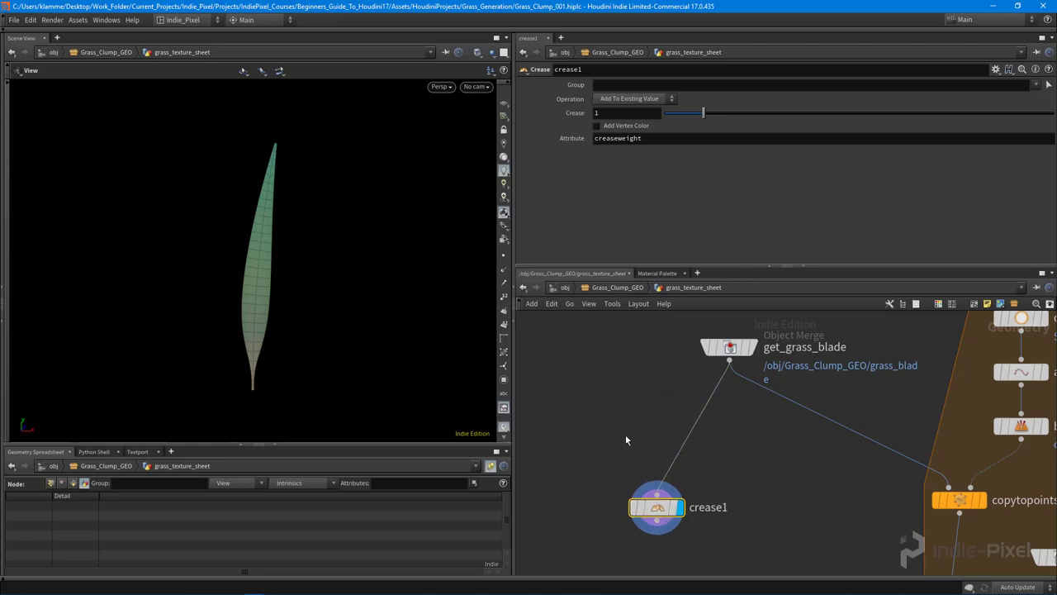
Add a Group Create node named borders between get_grass_blade and crease1, fed by get_grass_blade
{"action": "key", "text": "Tab"}
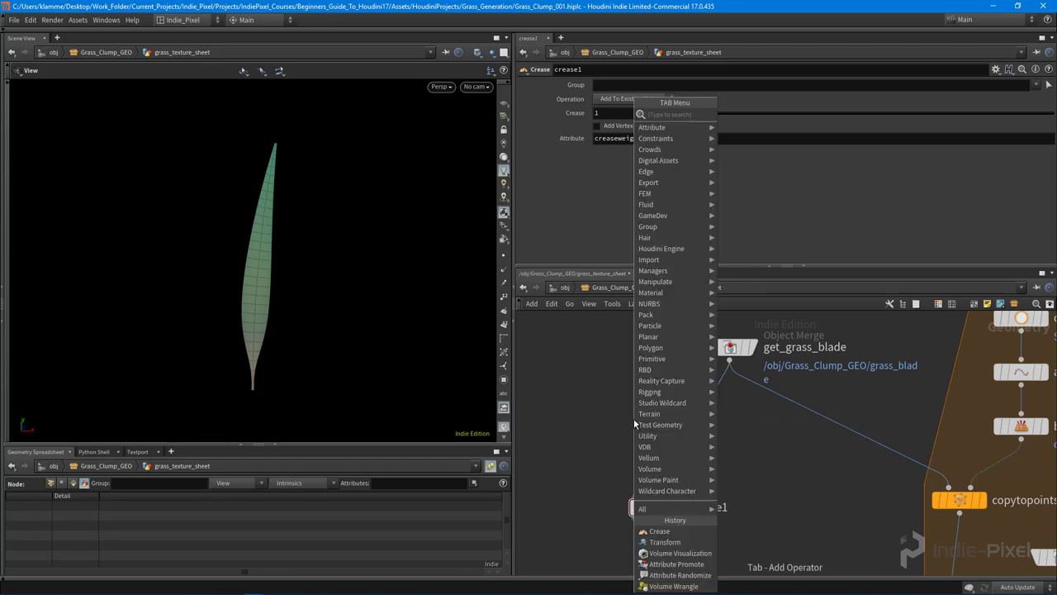
{"action": "type", "text": "group"}
{"action": "key", "text": "Return"}
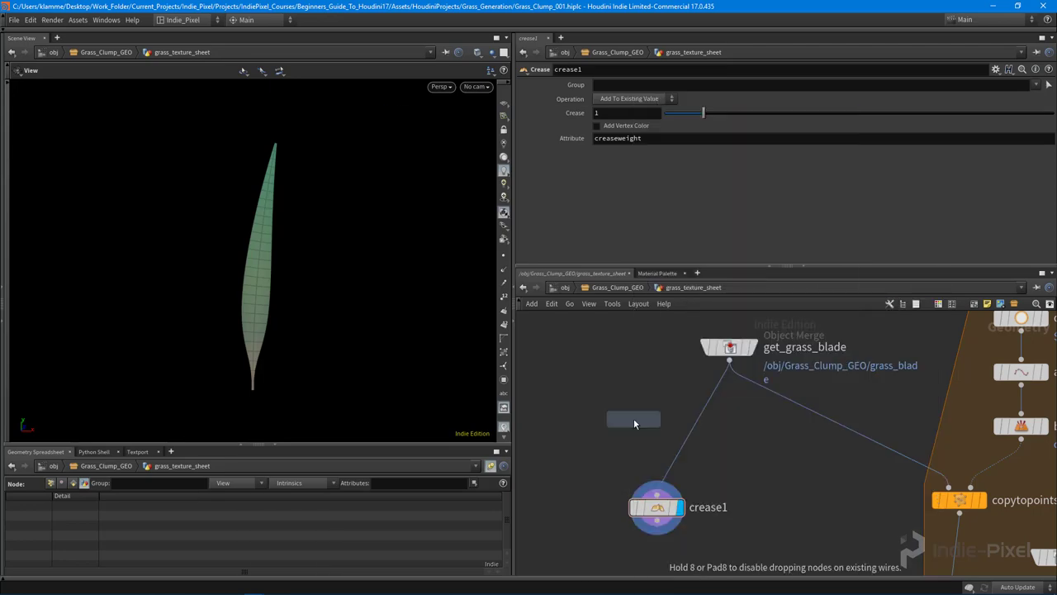
{"action": "left_click", "coordinate": [634, 418]}
{"action": "double_click", "coordinate": [673, 419]}
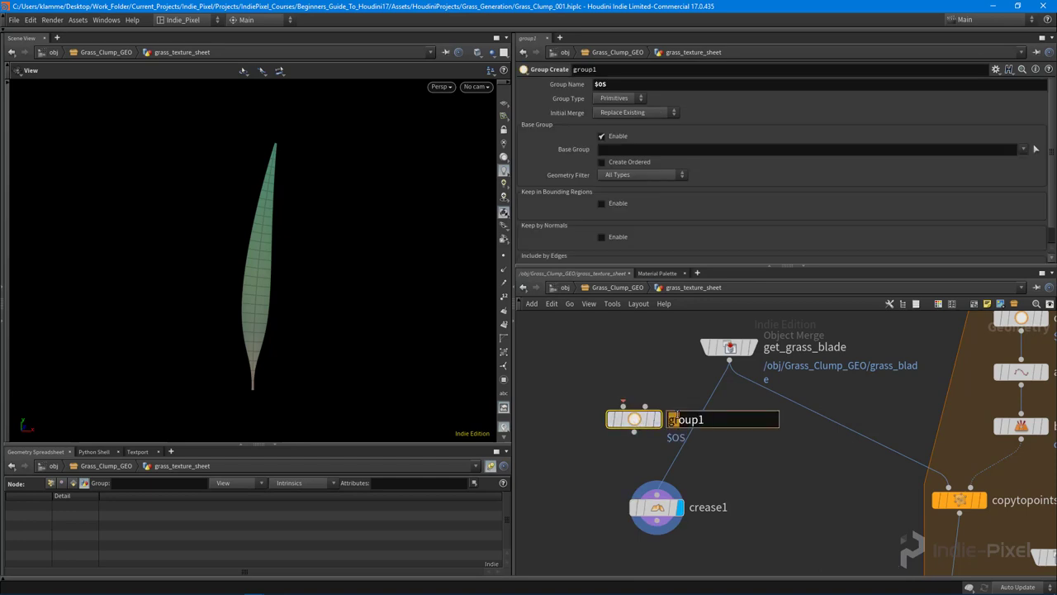
{"action": "double_click", "coordinate": [677, 418]}
{"action": "key", "text": "BackSpace"}
{"action": "type", "text": "borders"}
{"action": "key", "text": "Return"}
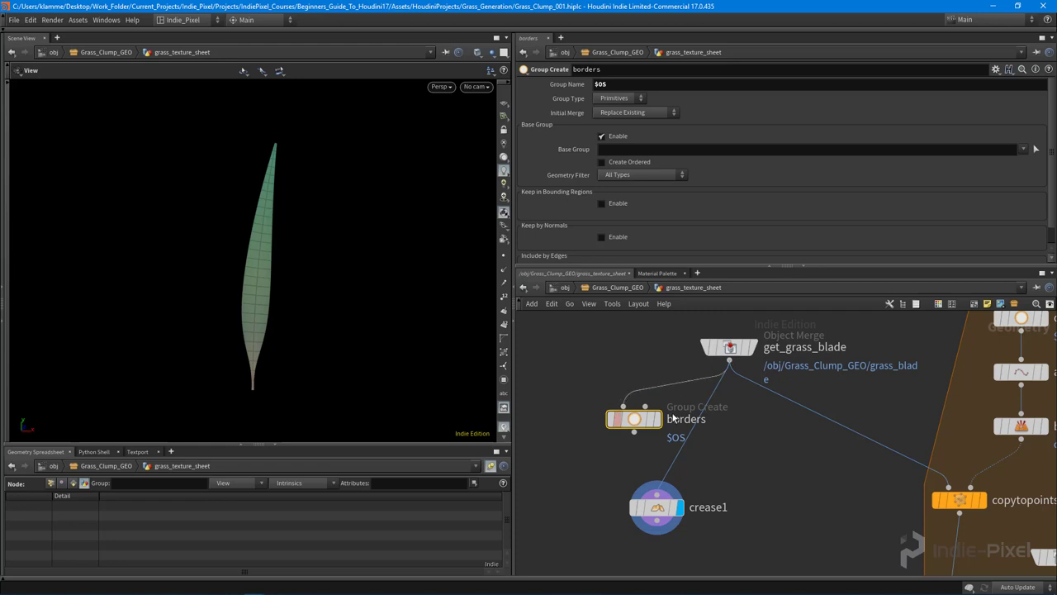
Display borders, disable its Base Group, and enable Include by Edges with Unshared Edges
{"action": "left_click", "coordinate": [659, 419]}
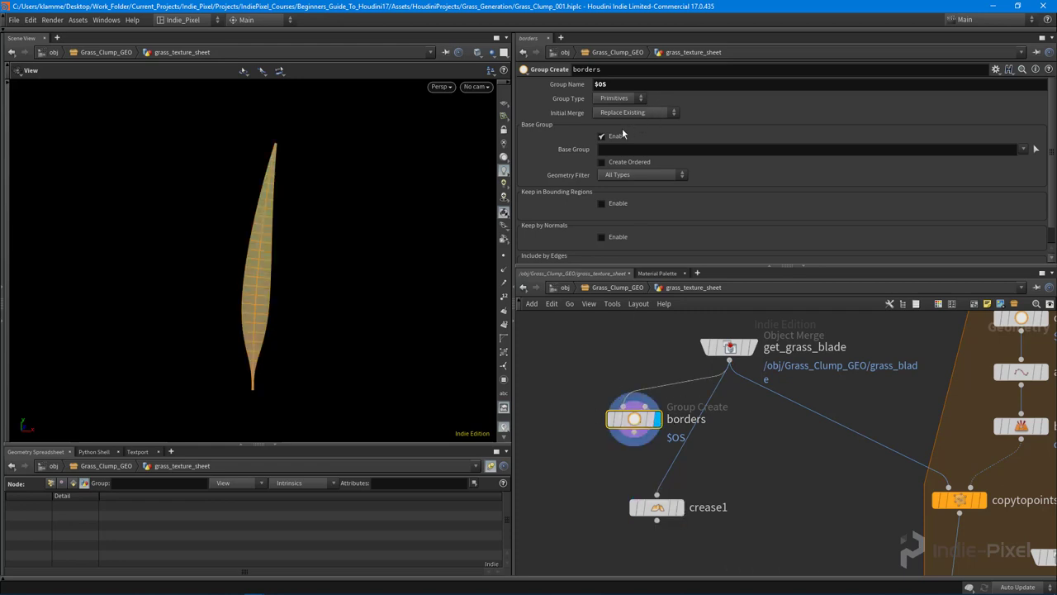
{"action": "left_click", "coordinate": [602, 135]}
{"action": "left_click", "coordinate": [625, 233]}
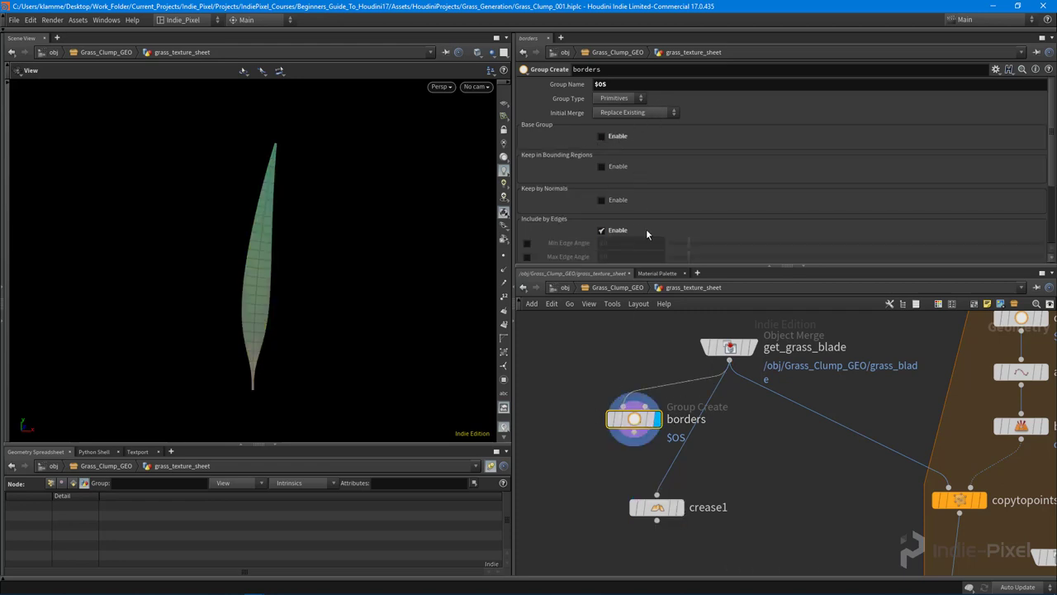
{"action": "scroll", "coordinate": [645, 233], "scroll_direction": "down", "scroll_amount": 3}
{"action": "left_click", "coordinate": [602, 241]}
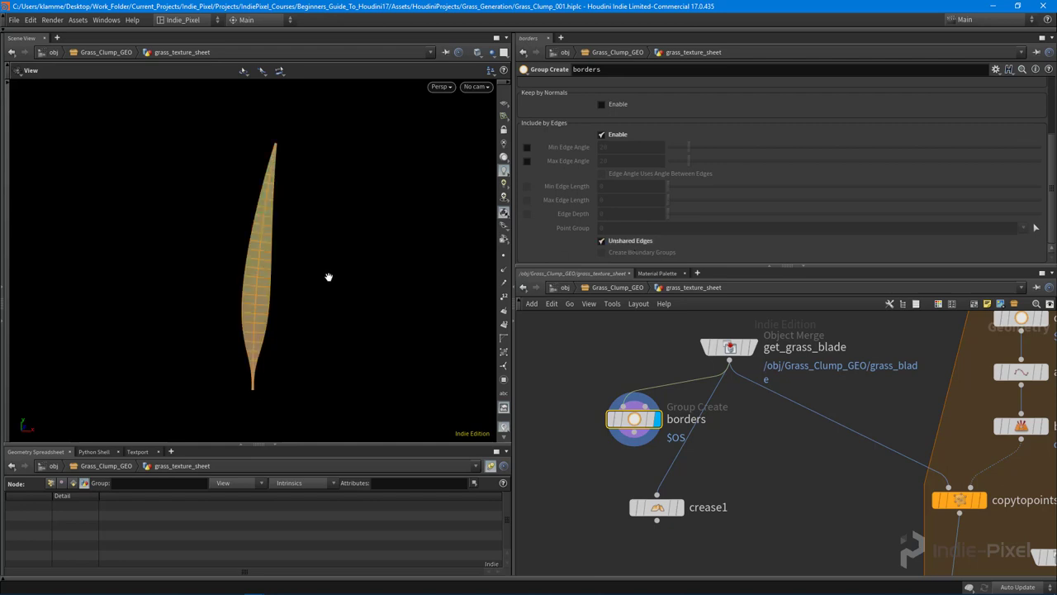
Set the Group Type of borders to Edges, trying Vertices first
{"action": "scroll", "coordinate": [328, 277], "scroll_direction": "up", "scroll_amount": 2}
{"action": "scroll", "coordinate": [663, 137], "scroll_direction": "up", "scroll_amount": 3}
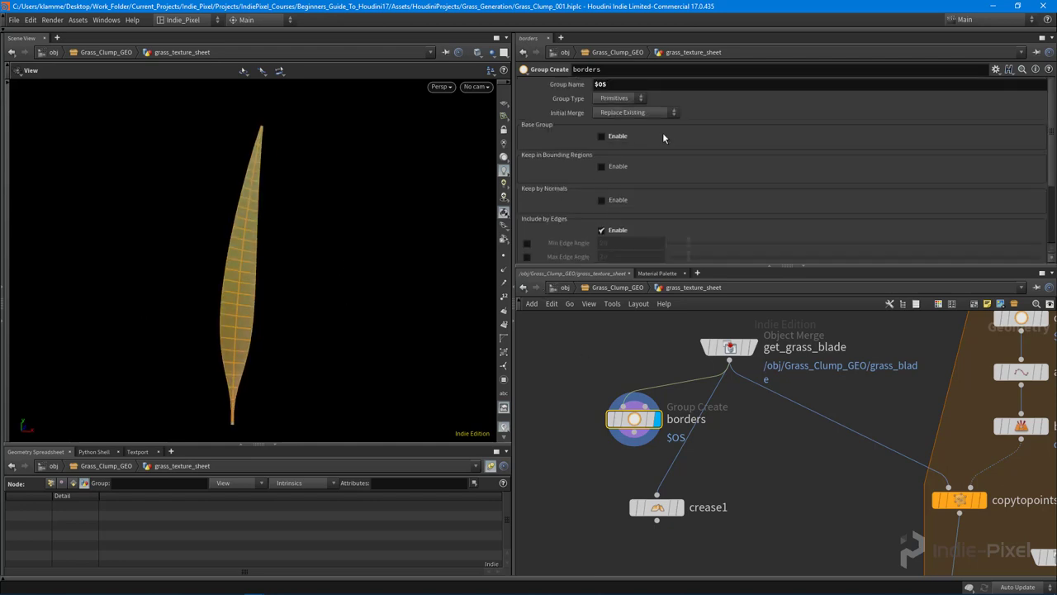
{"action": "left_click", "coordinate": [621, 98]}
{"action": "left_click", "coordinate": [615, 140]}
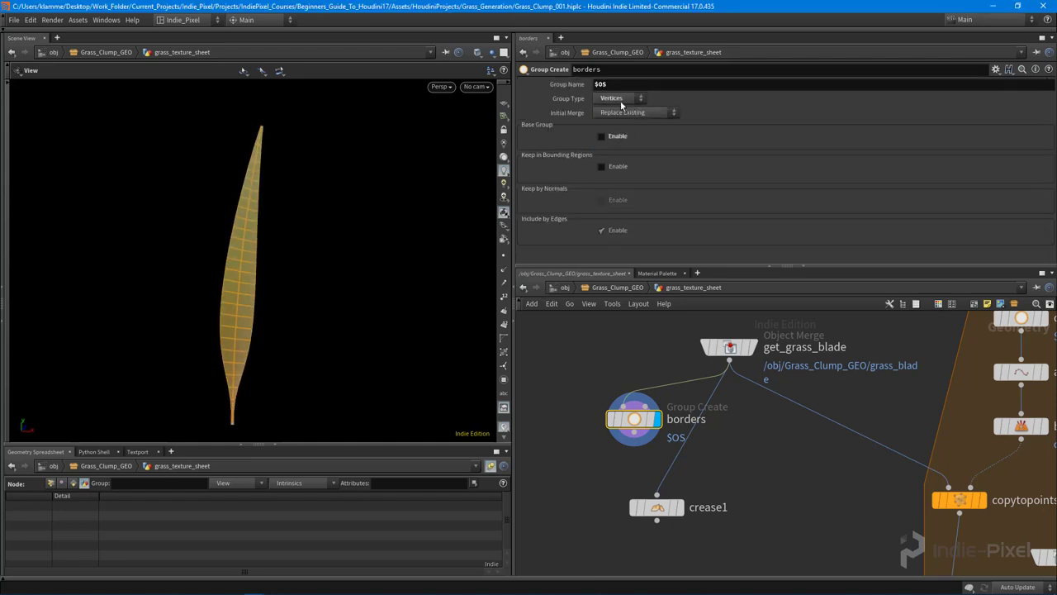
{"action": "left_click", "coordinate": [619, 98]}
{"action": "left_click", "coordinate": [614, 128]}
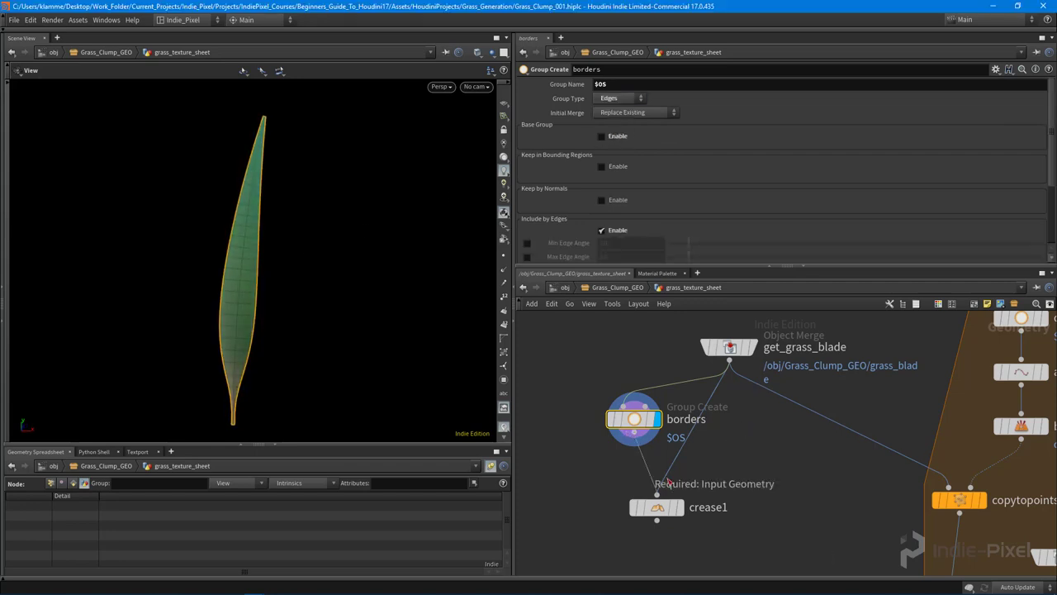
Feed borders into crease1, display crease1, and set its Group to borders
{"action": "left_click_drag", "start_coordinate": [629, 434], "coordinate": [651, 467]}
{"action": "left_click", "coordinate": [680, 506]}
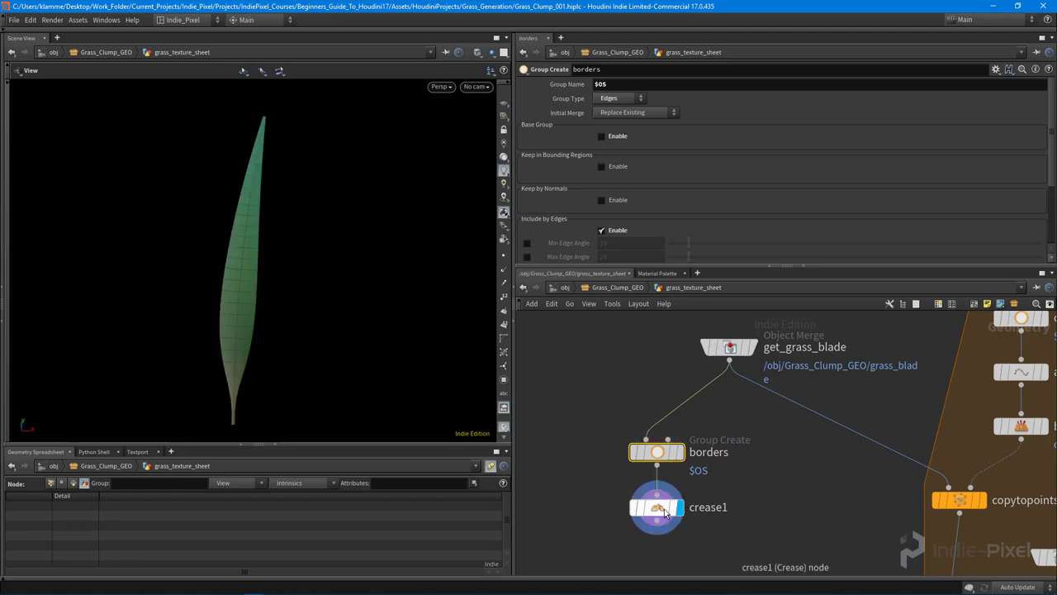
{"action": "left_click", "coordinate": [1036, 84]}
{"action": "left_click", "coordinate": [1021, 99]}
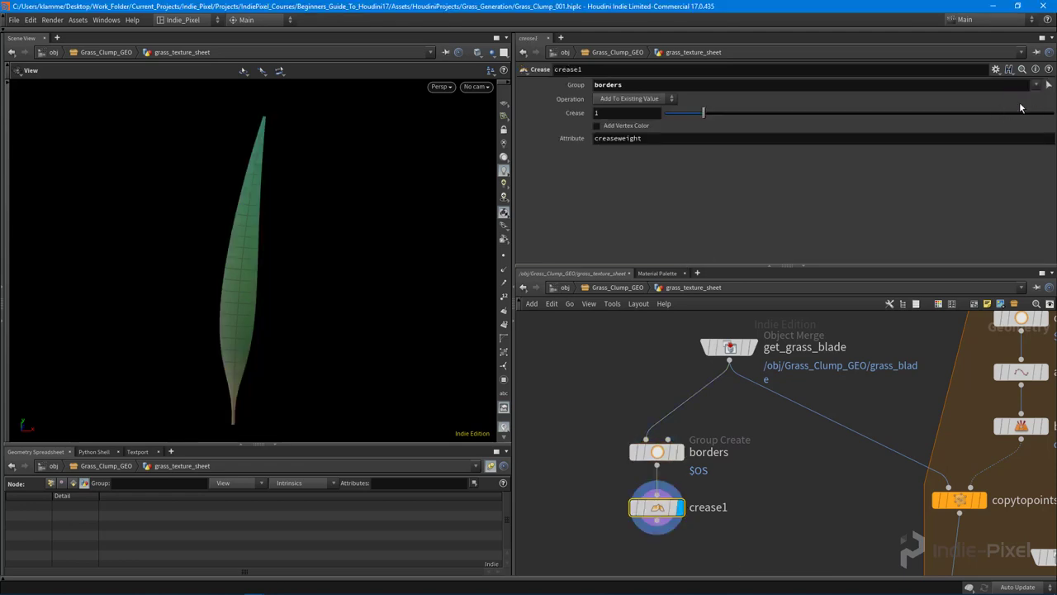
Add a Subdivide node below crease1, feed crease1 into both of its inputs, and display it
{"action": "key", "text": "Tab"}
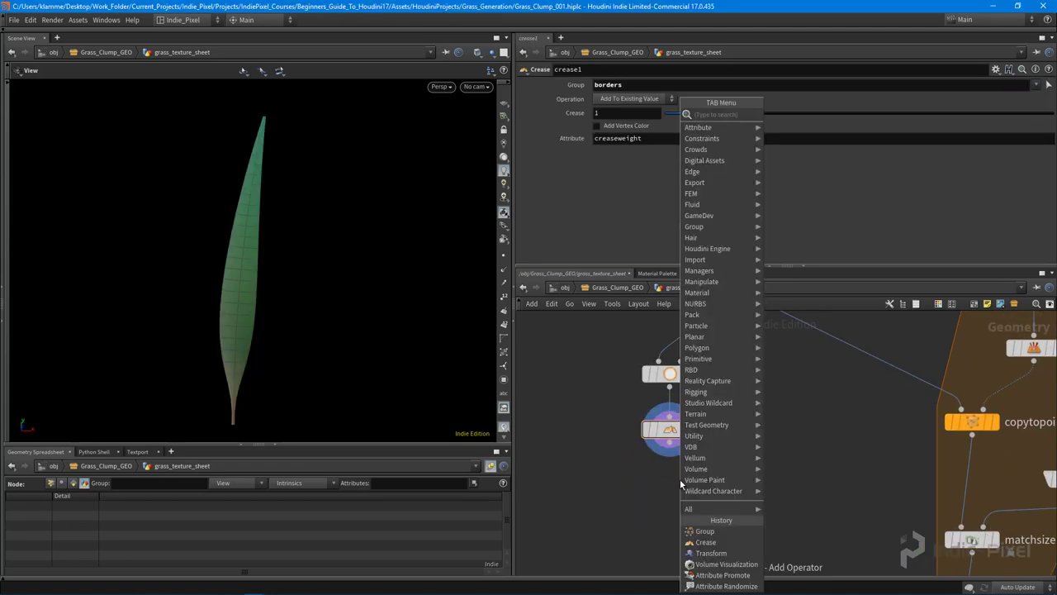
{"action": "type", "text": "sub"}
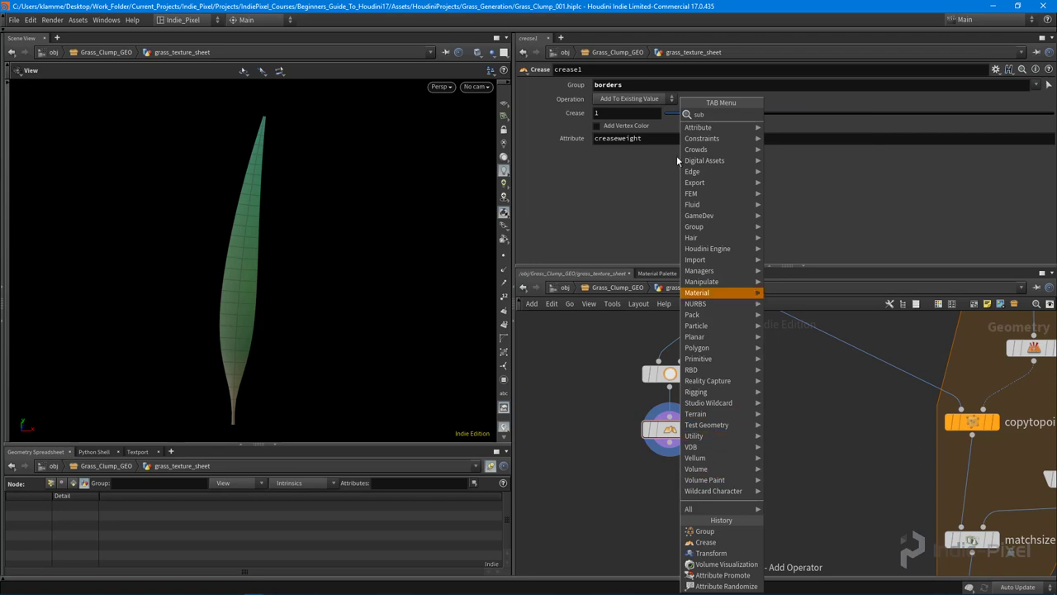
{"action": "mouse_move", "coordinate": [721, 228]}
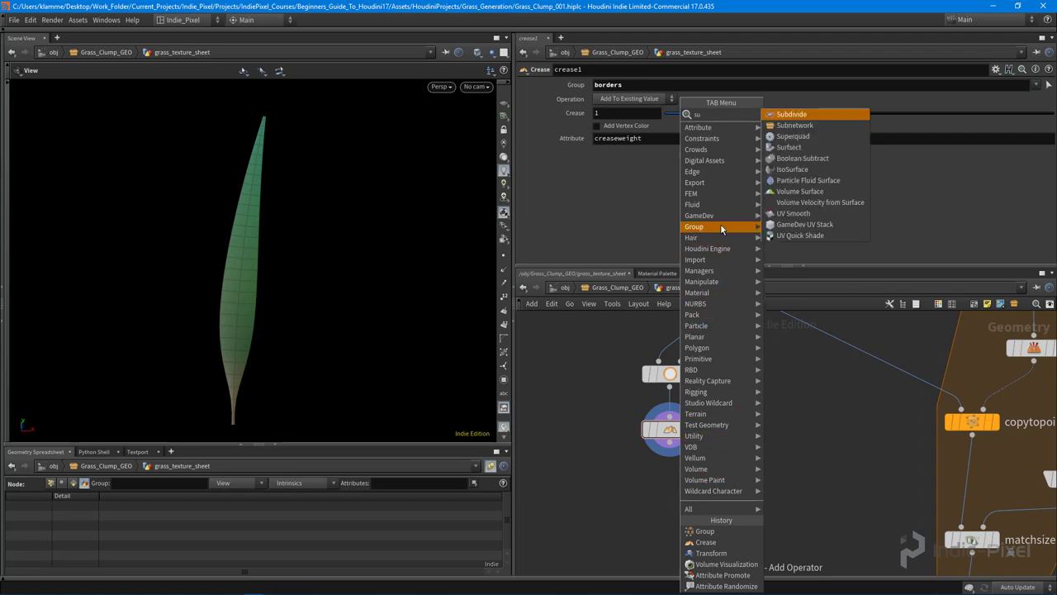
{"action": "key", "text": "Return"}
{"action": "left_click", "coordinate": [671, 496]}
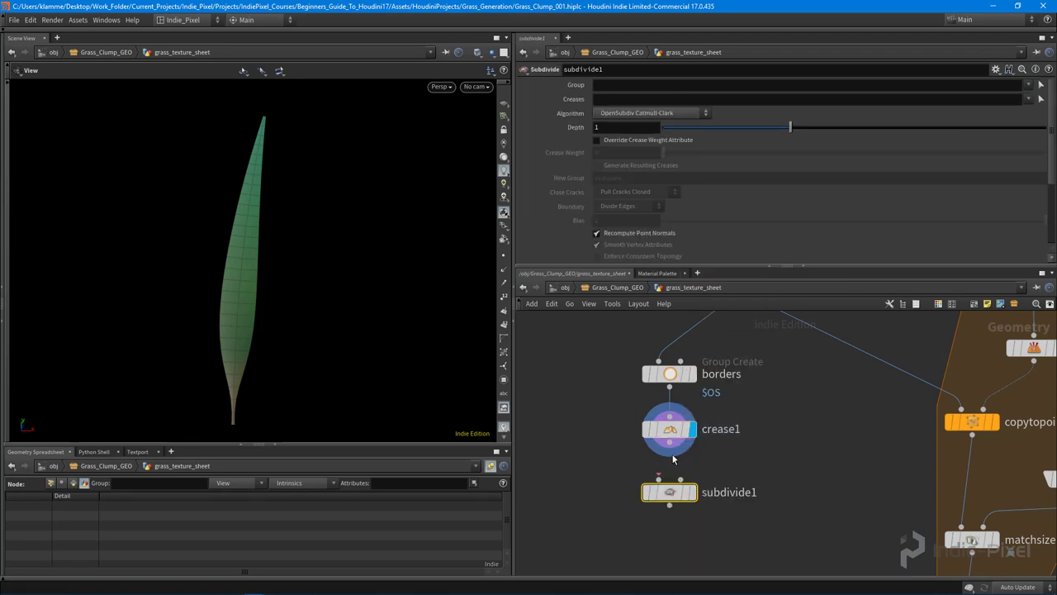
{"action": "left_click", "coordinate": [670, 442]}
{"action": "left_click", "coordinate": [659, 479]}
{"action": "left_click", "coordinate": [694, 492]}
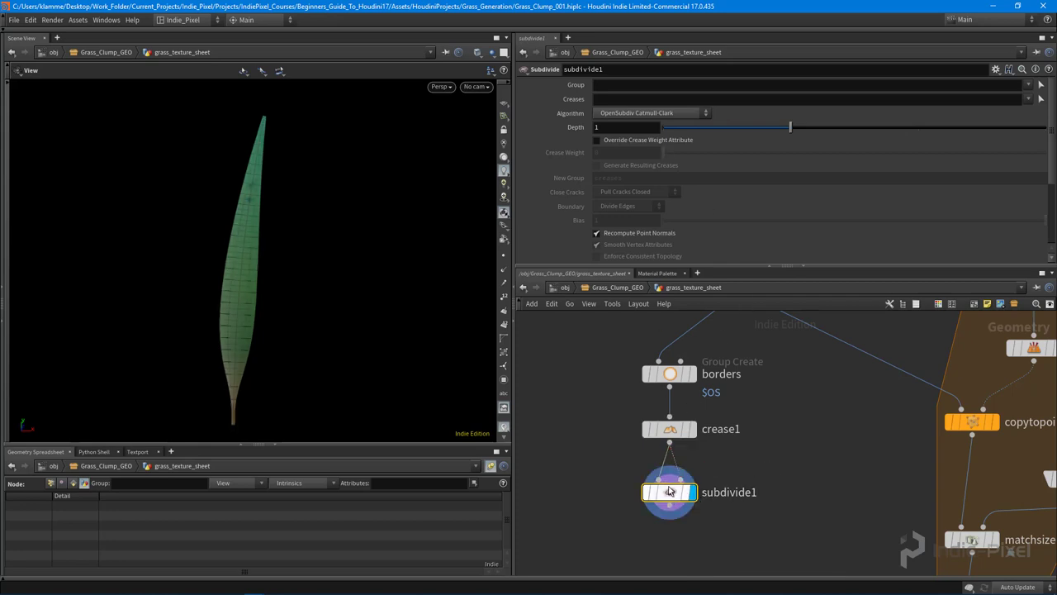
Raise the Depth of subdivide1 to 3, trying 2 first, and check the blade's smoothness
{"action": "right_click_drag", "start_coordinate": [238, 287], "coordinate": [305, 307]}
{"action": "left_click_drag", "start_coordinate": [883, 128], "coordinate": [935, 126]}
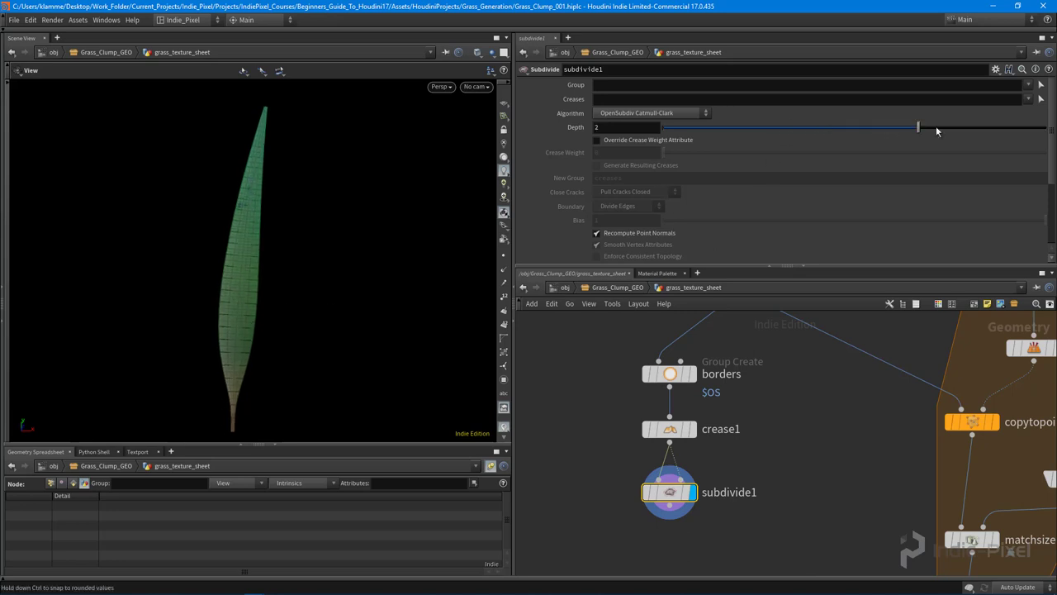
{"action": "right_click_drag", "start_coordinate": [406, 265], "coordinate": [296, 266]}
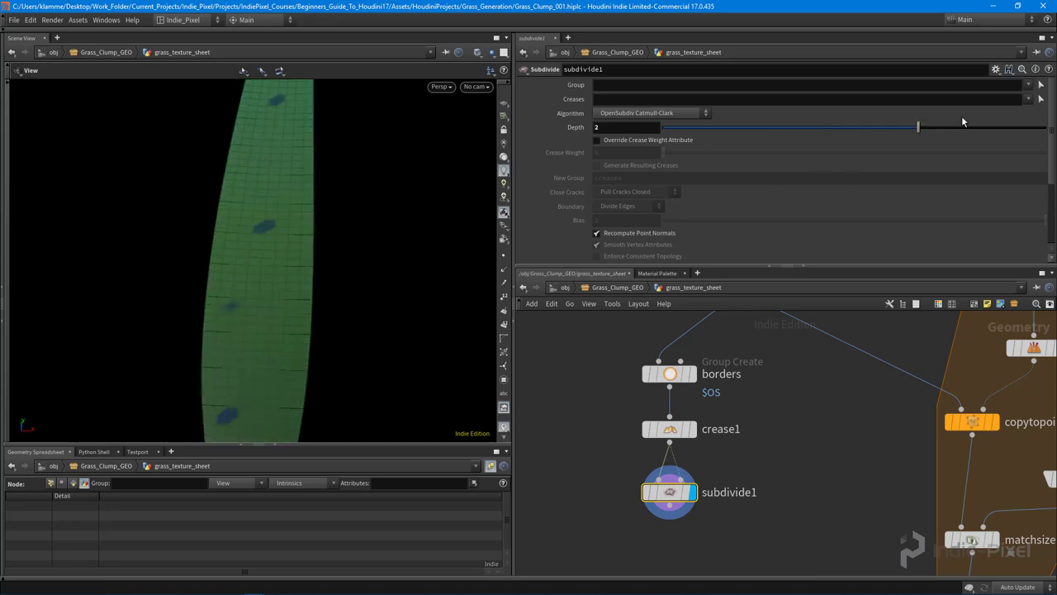
{"action": "left_click_drag", "start_coordinate": [965, 127], "coordinate": [1033, 129]}
{"action": "right_click_drag", "start_coordinate": [286, 292], "coordinate": [314, 280]}
{"action": "left_click_drag", "start_coordinate": [314, 280], "coordinate": [416, 311]}
Feed copytopoints1 from subdivide1 instead of get_grass_blade, and place get_grass_blade directly above borders
{"action": "middle_click_drag", "start_coordinate": [829, 372], "coordinate": [808, 349]}
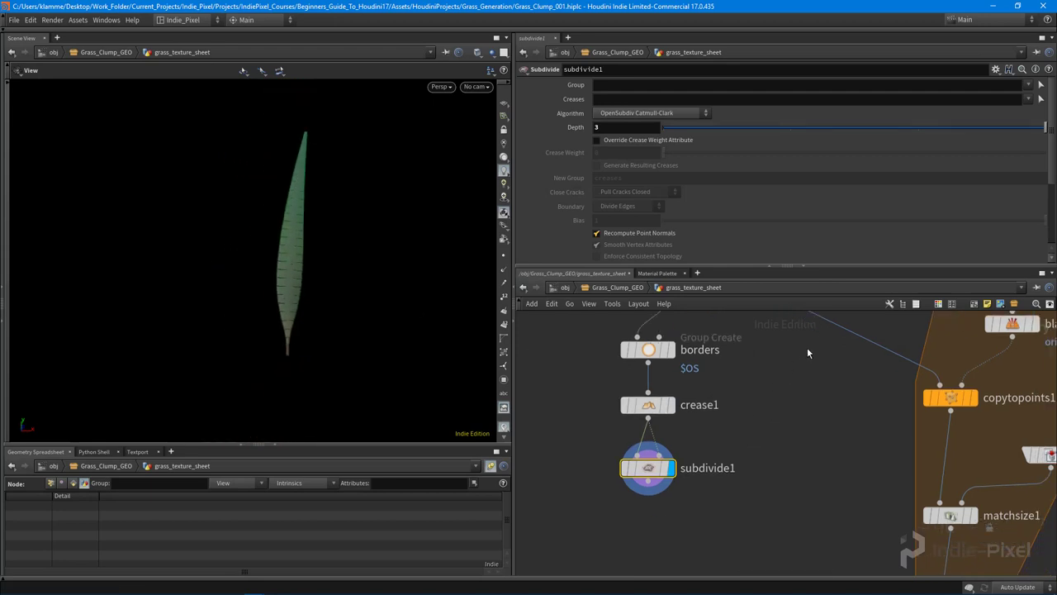
{"action": "left_click_drag", "start_coordinate": [859, 339], "coordinate": [693, 494]}
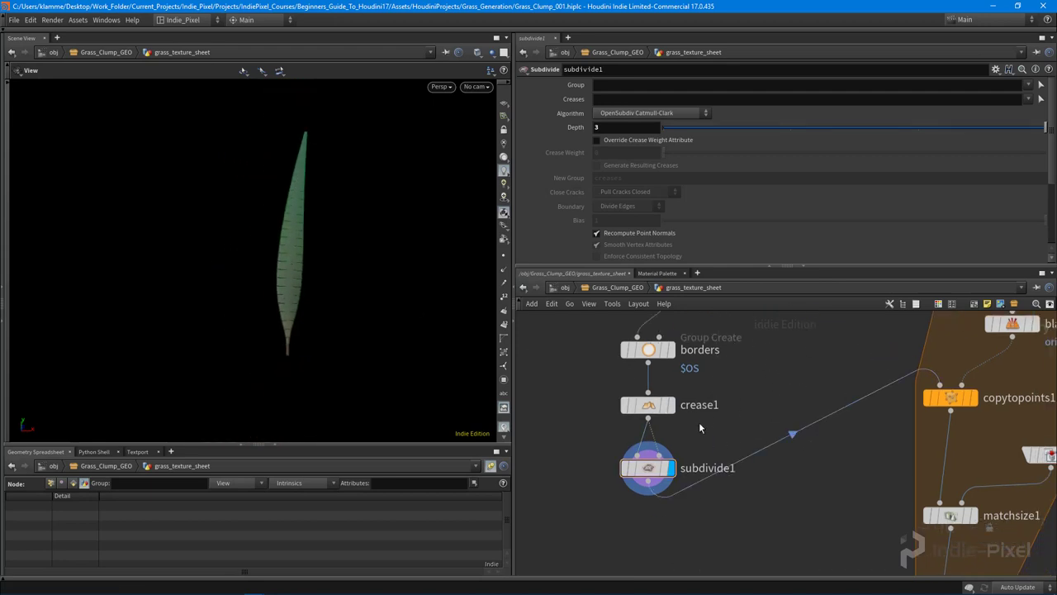
{"action": "scroll", "coordinate": [715, 382], "scroll_direction": "down", "scroll_amount": 2}
{"action": "middle_click_drag", "start_coordinate": [715, 382], "coordinate": [688, 449]}
{"action": "left_click_drag", "start_coordinate": [686, 363], "coordinate": [636, 402]}
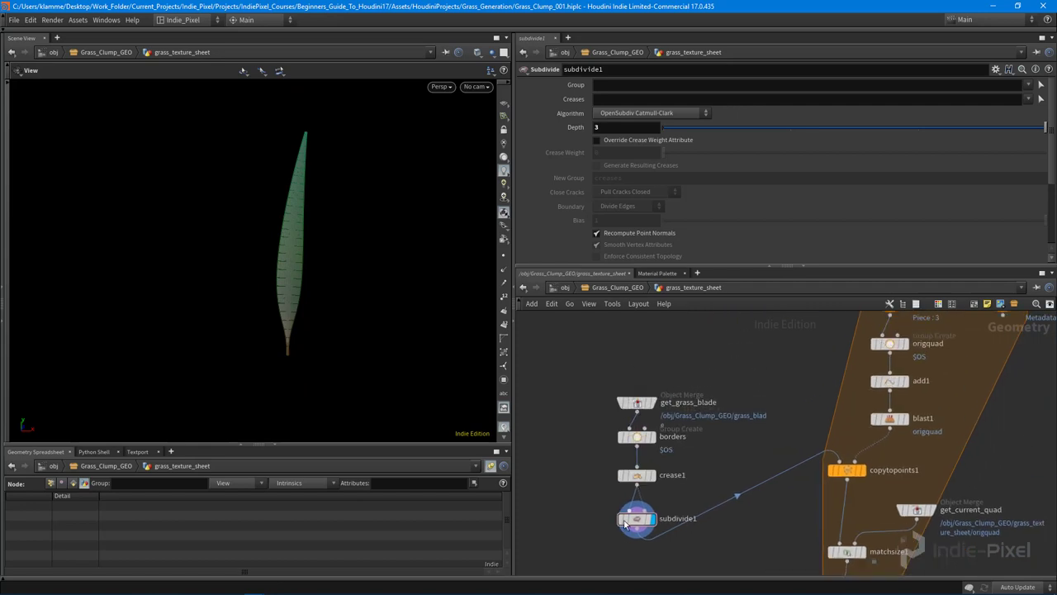
{"action": "left_click_drag", "start_coordinate": [642, 526], "coordinate": [730, 425]}
Display volumevisualization1 and examine the edges and color gradient of the projected grass blades
{"action": "middle_click_drag", "start_coordinate": [998, 527], "coordinate": [799, 448]}
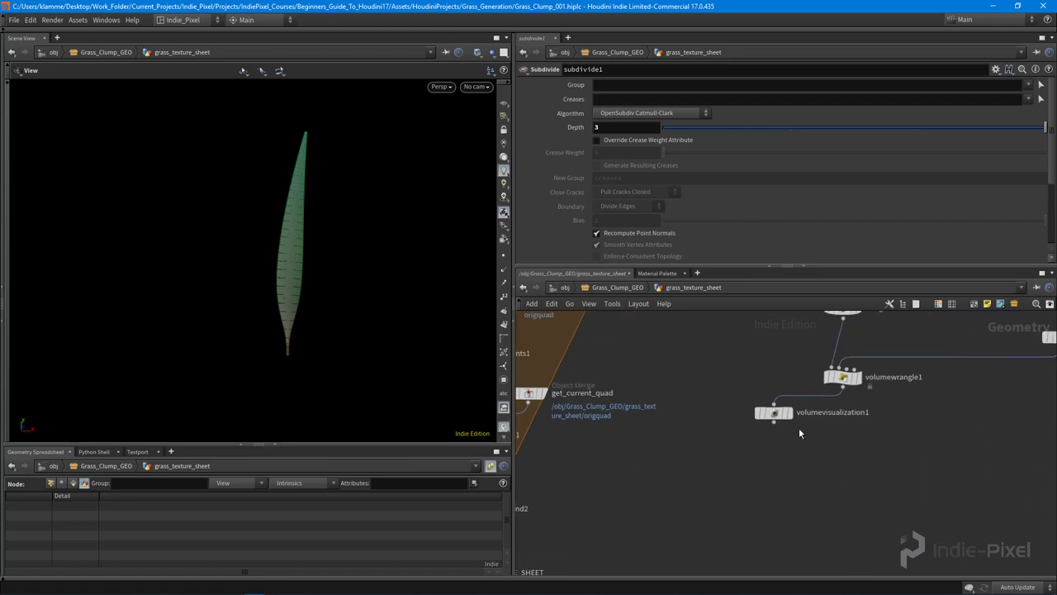
{"action": "scroll", "coordinate": [791, 420], "scroll_direction": "up", "scroll_amount": 3}
{"action": "left_click", "coordinate": [789, 413]}
{"action": "scroll", "coordinate": [342, 262], "scroll_direction": "down", "scroll_amount": 5}
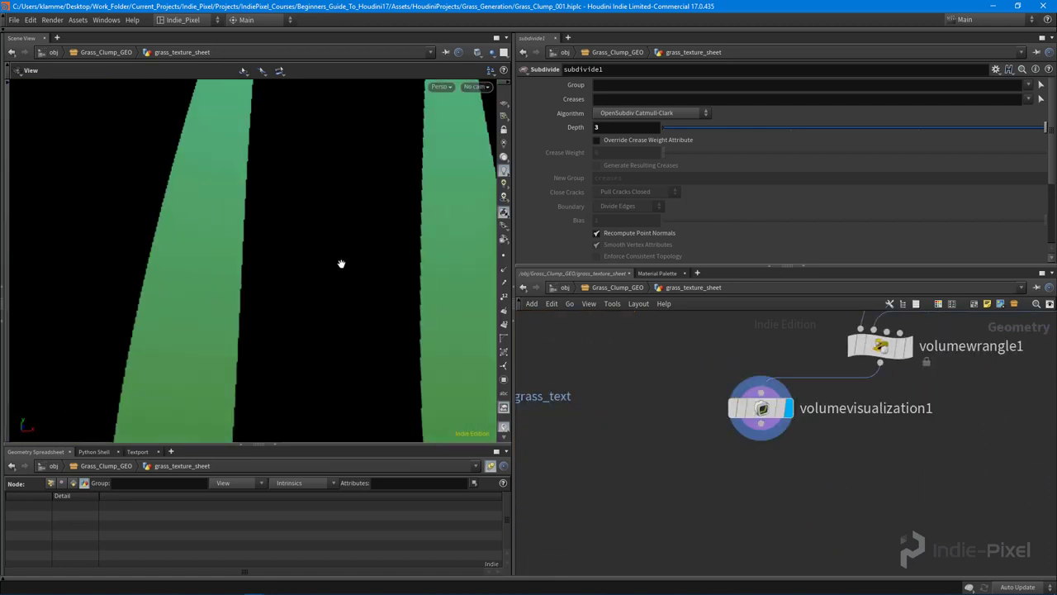
{"action": "scroll", "coordinate": [366, 290], "scroll_direction": "down", "scroll_amount": 2}
{"action": "scroll", "coordinate": [371, 278], "scroll_direction": "up", "scroll_amount": 6}
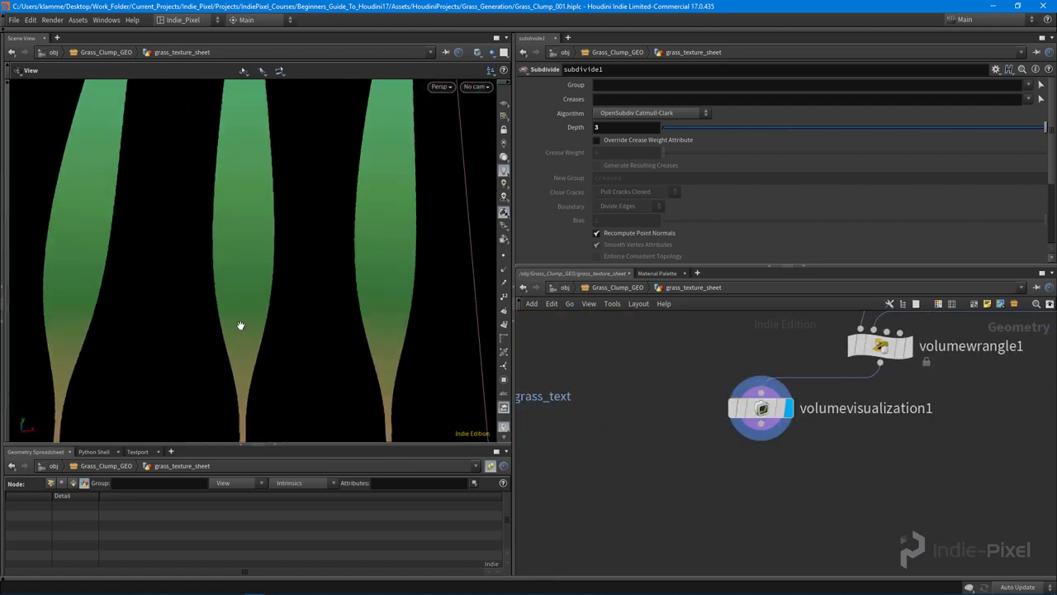
{"action": "scroll", "coordinate": [224, 245], "scroll_direction": "down", "scroll_amount": 6}
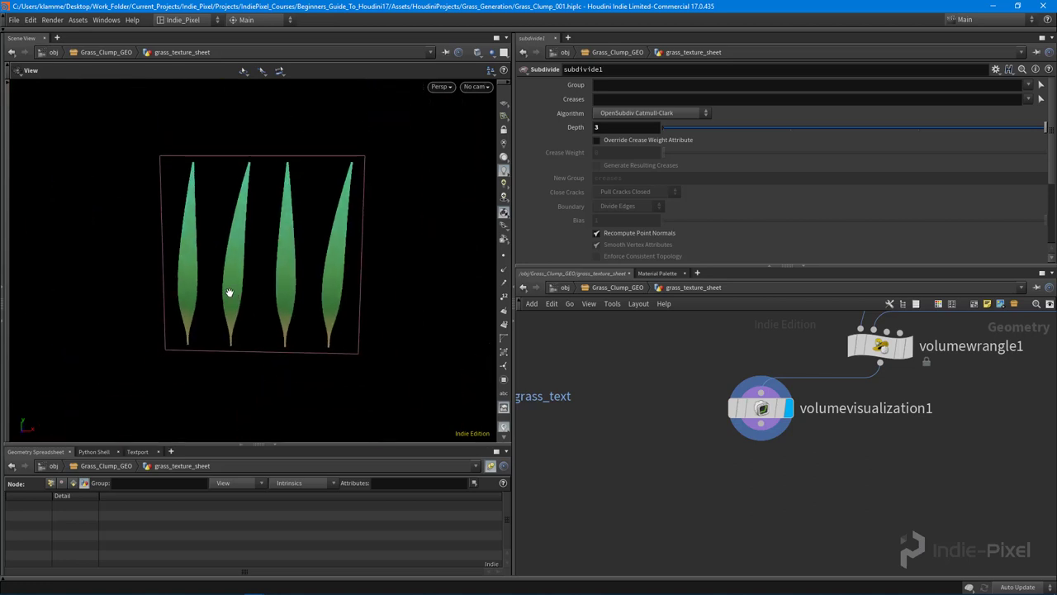
{"action": "scroll", "coordinate": [264, 285], "scroll_direction": "up", "scroll_amount": 2}
{"action": "left_click_drag", "start_coordinate": [288, 279], "coordinate": [234, 286]}
{"action": "right_click_drag", "start_coordinate": [233, 286], "coordinate": [270, 302]}
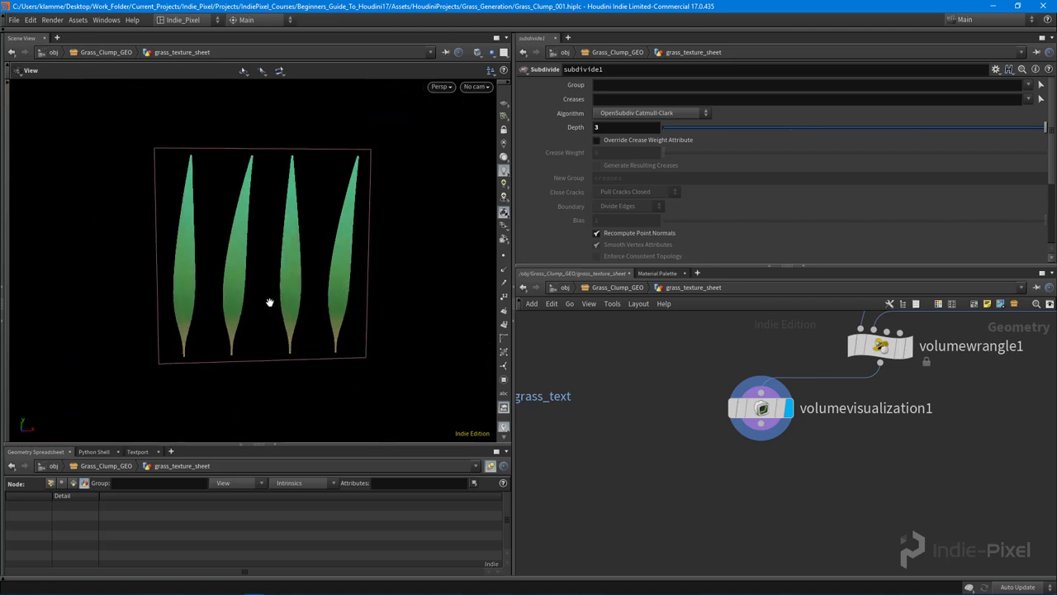
{"action": "left_click_drag", "start_coordinate": [315, 329], "coordinate": [294, 314]}
Add a Null node fed by volumewrangle1 and name it OUT_RAYCAST
{"action": "middle_click_drag", "start_coordinate": [814, 460], "coordinate": [708, 460]}
{"action": "key", "text": "Tab"}
{"action": "type", "text": "n"}
{"action": "key", "text": "Return"}
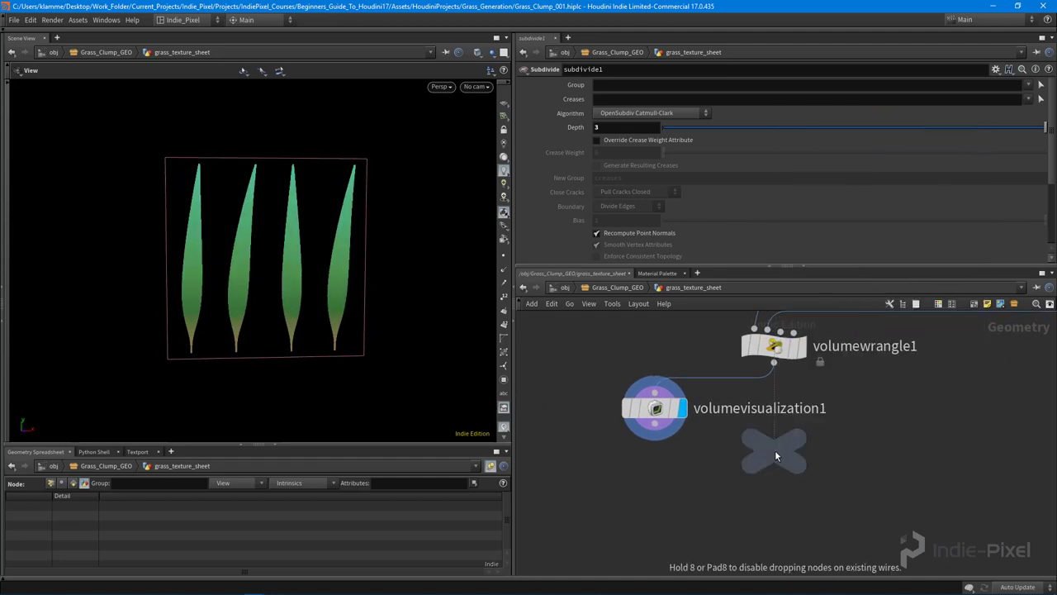
{"action": "left_click", "coordinate": [775, 450]}
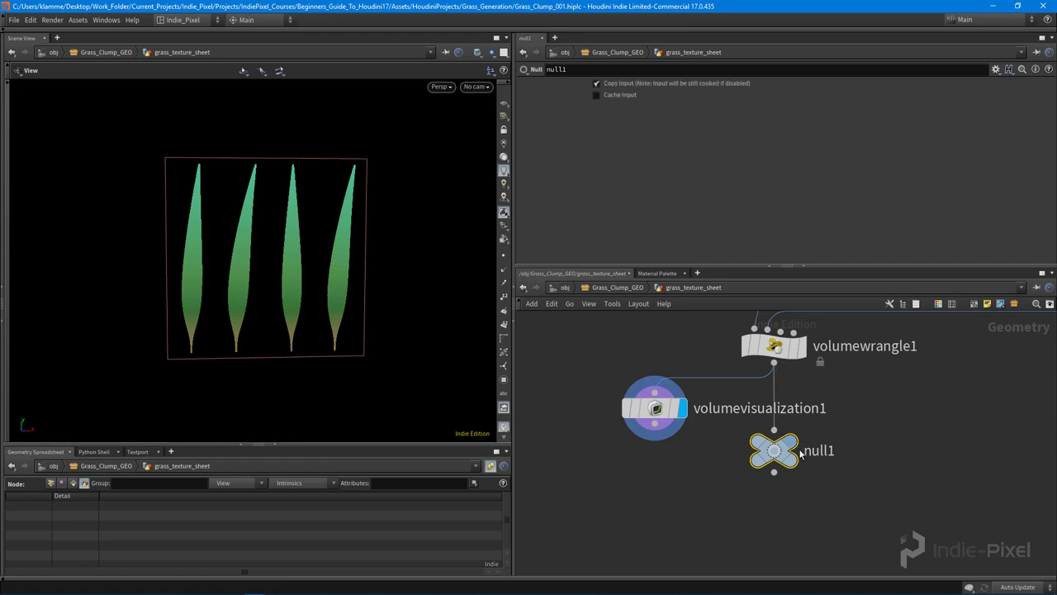
{"action": "double_click", "coordinate": [814, 450]}
{"action": "type", "text": "OUT_RAYCAST"}
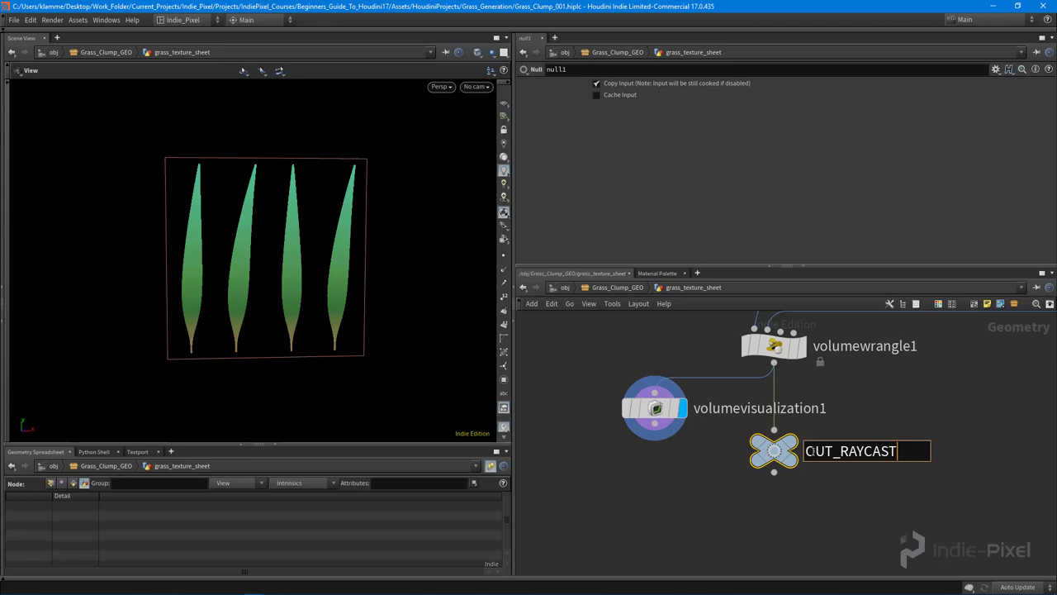
{"action": "key", "text": "Return"}
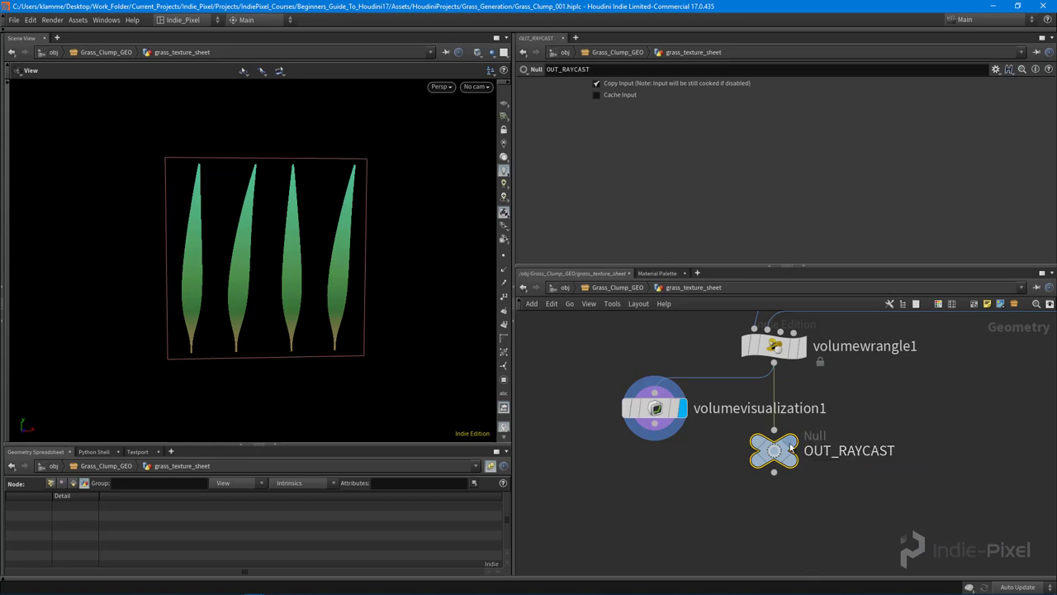
Display OUT_RAYCAST and check the projected blades in the viewport
{"action": "left_click", "coordinate": [791, 450]}
{"action": "left_click_drag", "start_coordinate": [271, 204], "coordinate": [275, 277]}
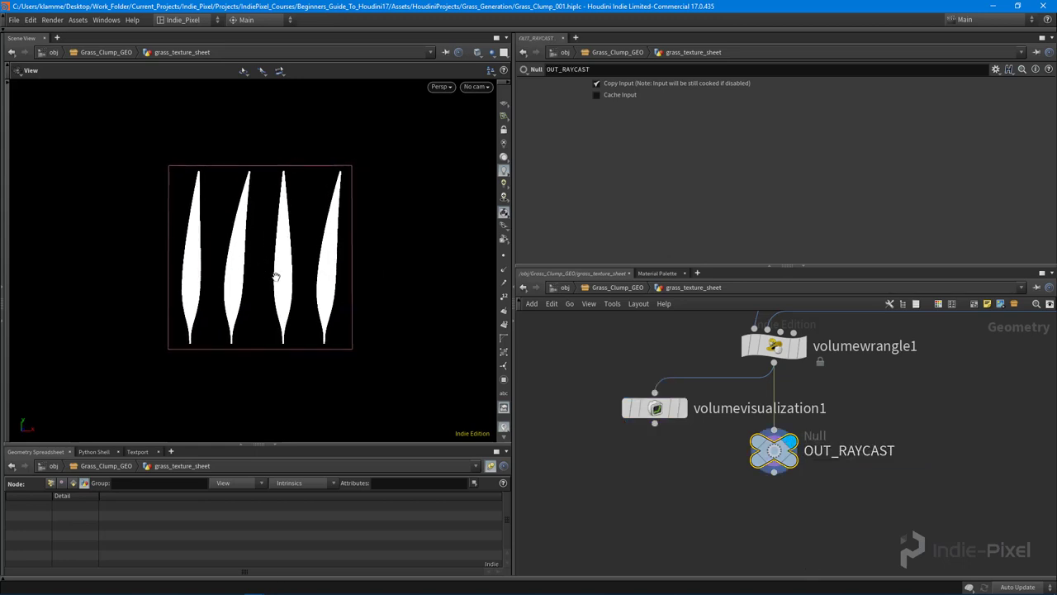
{"action": "scroll", "coordinate": [267, 296], "scroll_direction": "up", "scroll_amount": 2}
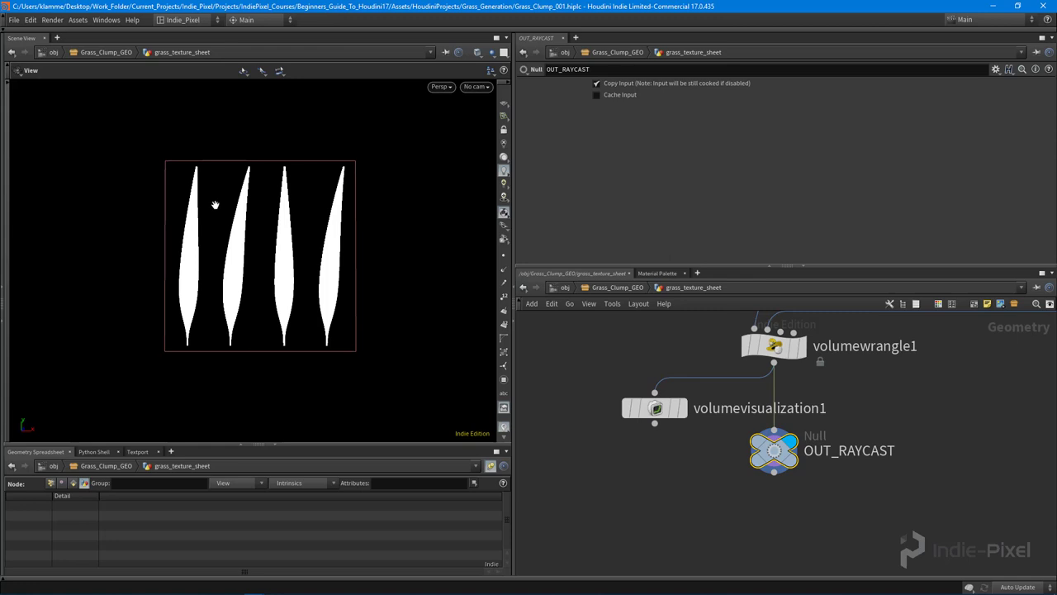
{"action": "middle_click_drag", "start_coordinate": [880, 391], "coordinate": [884, 491]}
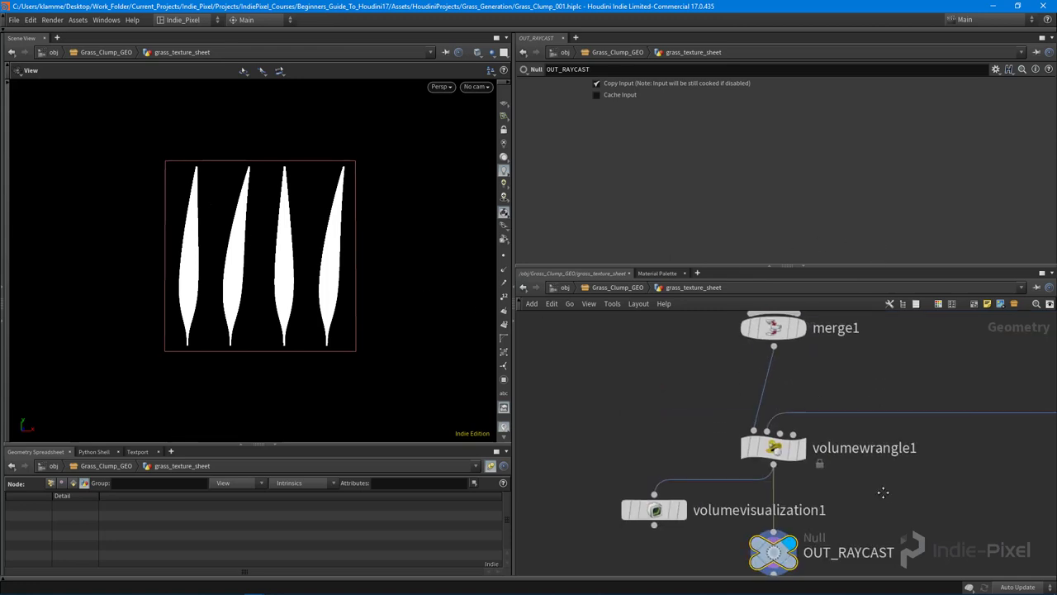